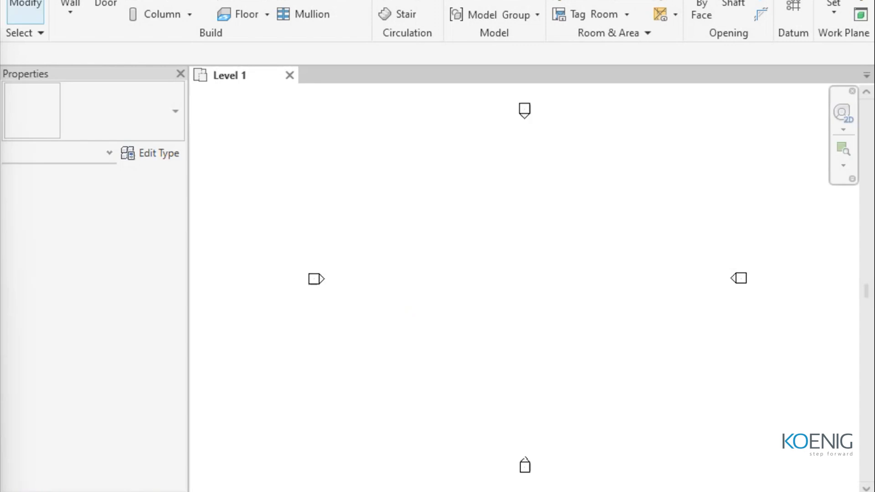
Step: Dock the floating Project Browser along the right edge of the Revit window
{"action": "left_click_drag", "start_coordinate": [216, 21], "coordinate": [780, 21]}
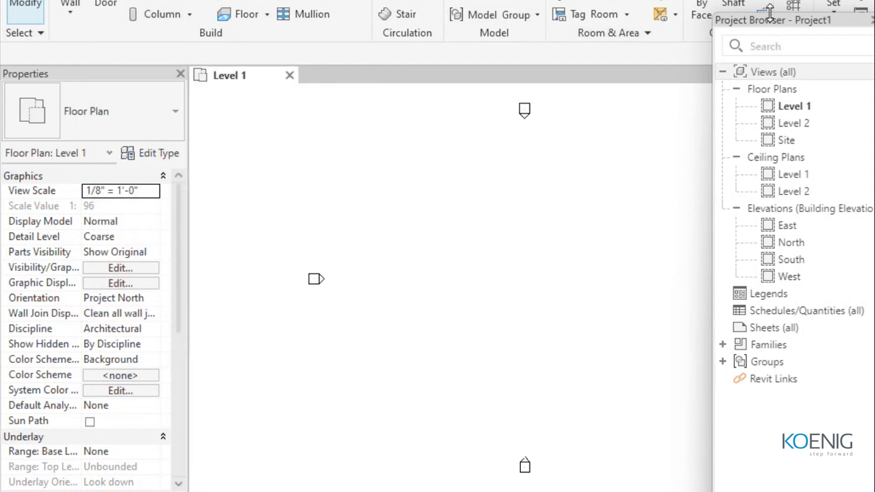
Step: Move the docked Project Browser lower down the right side of the window
{"action": "left_click_drag", "start_coordinate": [766, 20], "coordinate": [754, 89]}
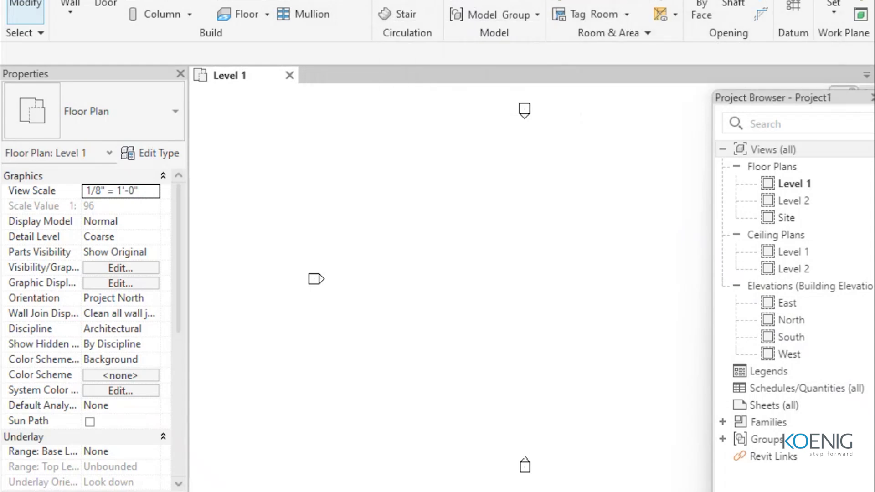
Step: Browse the Structure, Steel, Precast and Systems tabs, expanding the Plumbing & Piping panel
{"action": "left_click", "coordinate": [118, 1]}
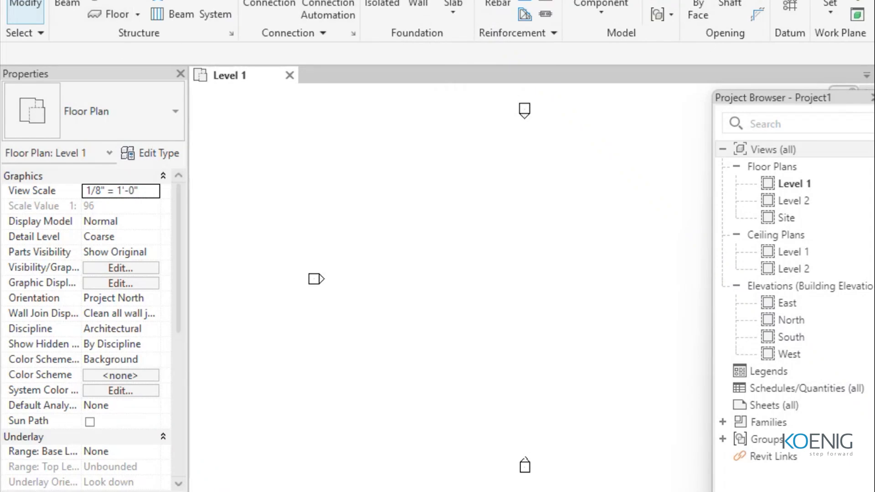
{"action": "left_click", "coordinate": [150, 1]}
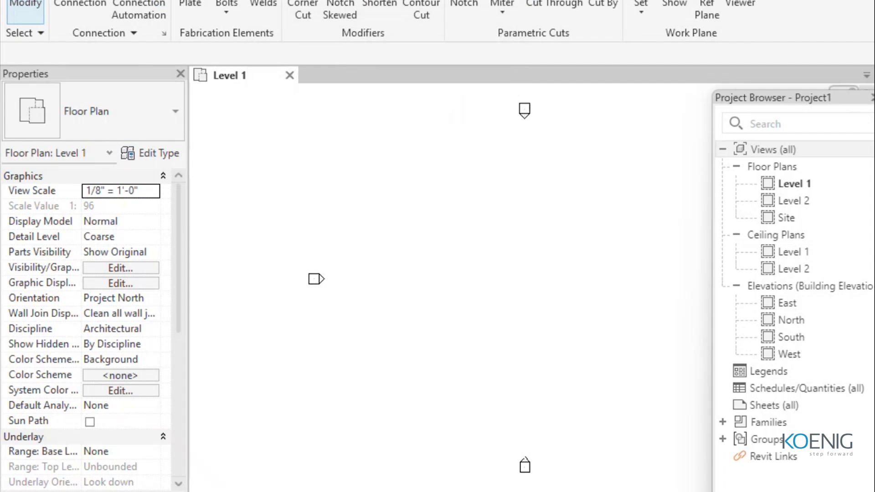
{"action": "left_click", "coordinate": [182, 1]}
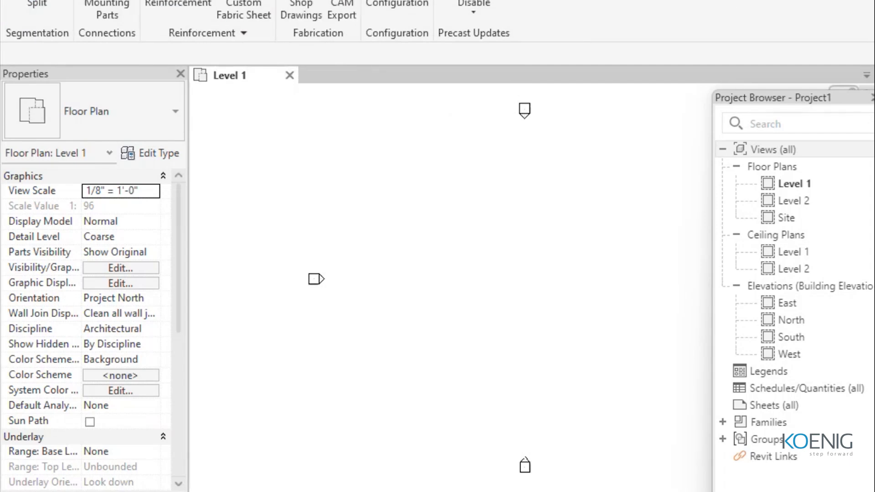
{"action": "left_click", "coordinate": [226, 1]}
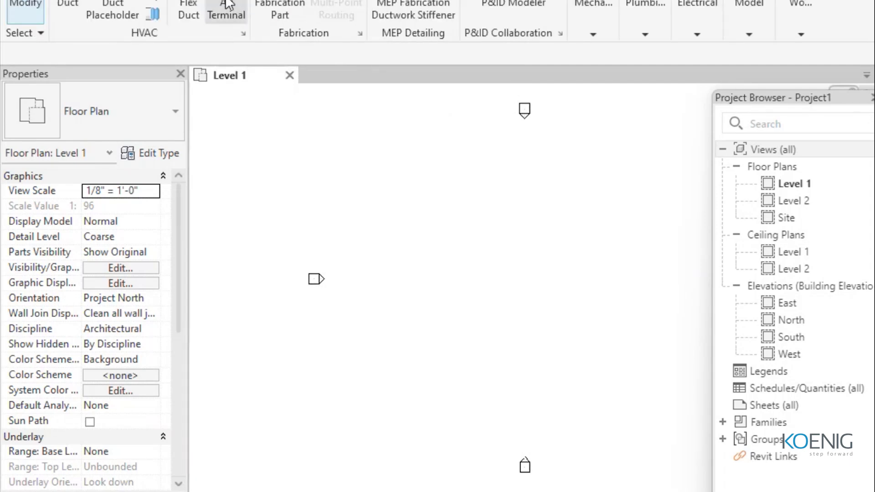
{"action": "left_click", "coordinate": [650, 22]}
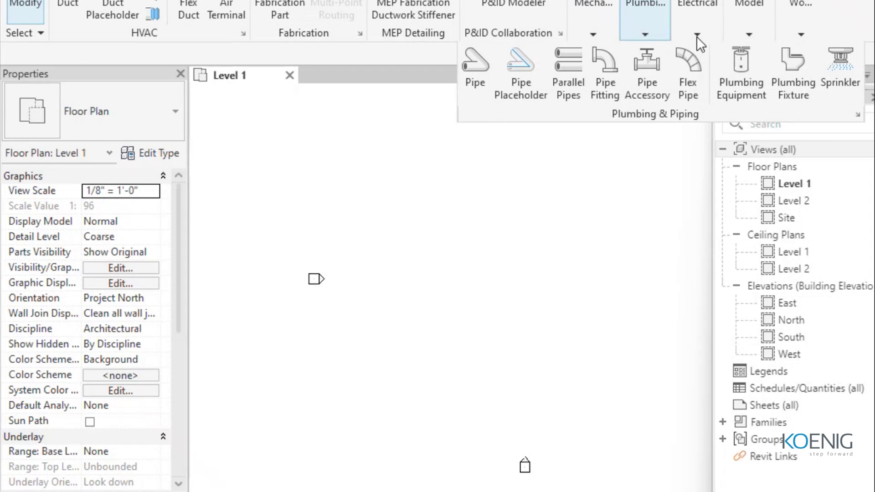
{"action": "mouse_move", "coordinate": [567, 36]}
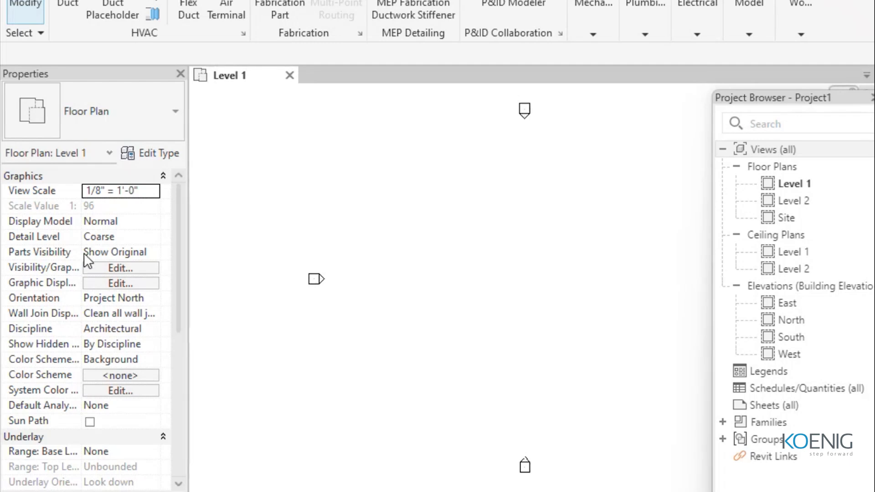
{"action": "left_click", "coordinate": [154, 154]}
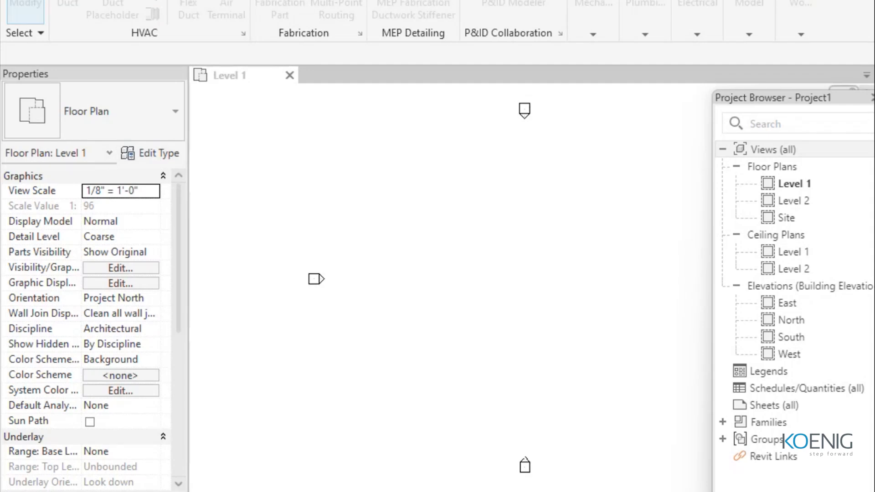
{"action": "left_click_drag", "start_coordinate": [0, 20], "coordinate": [386, 0]}
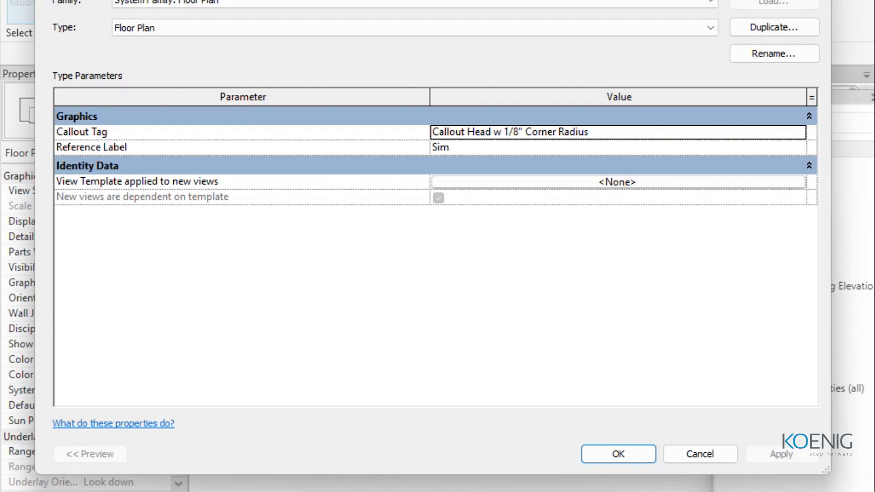
{"action": "key", "text": "Return"}
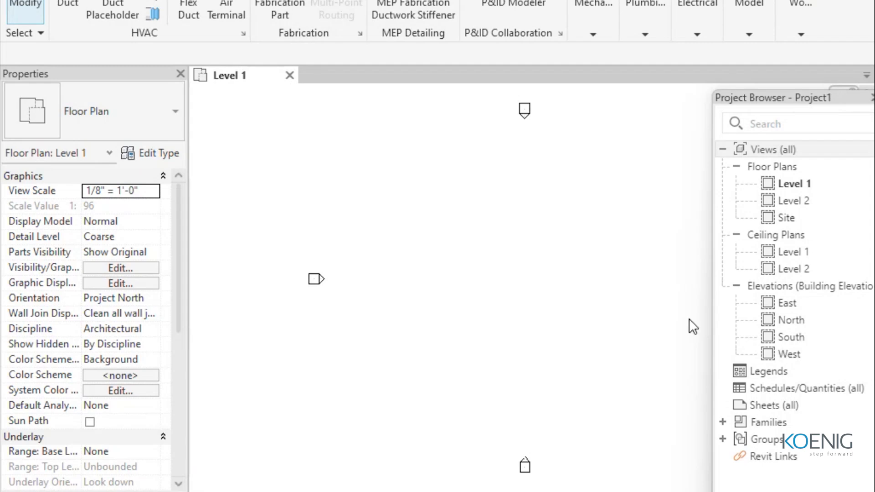
Step: Dock the Project Browser across the top, then pull it free as a floating panel
{"action": "left_click_drag", "start_coordinate": [763, 97], "coordinate": [700, 68]}
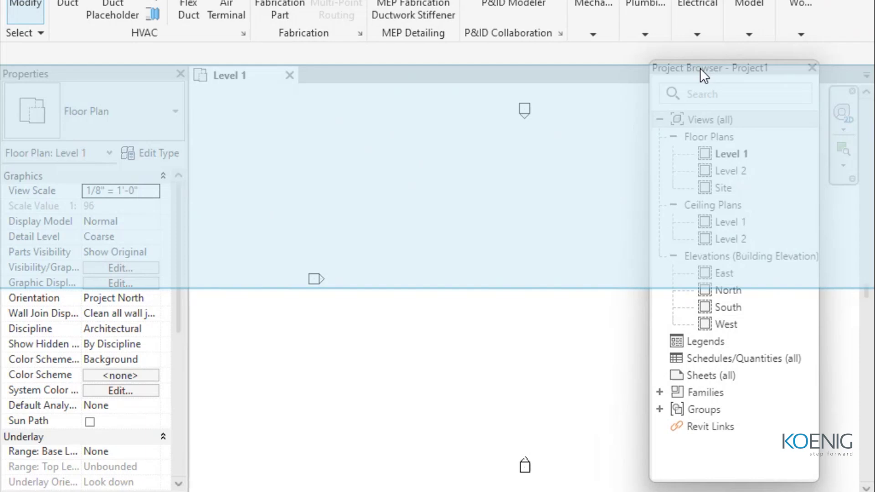
{"action": "left_click_drag", "start_coordinate": [700, 68], "coordinate": [701, 68]}
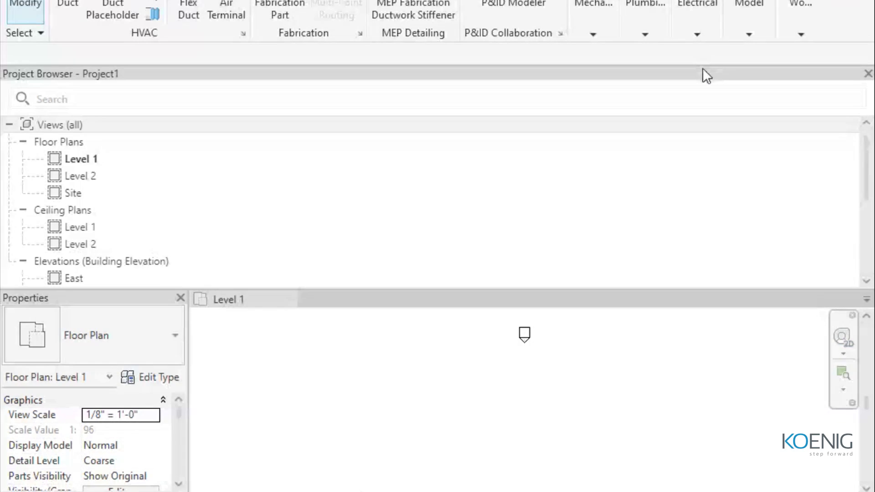
{"action": "left_click_drag", "start_coordinate": [703, 69], "coordinate": [709, 80]}
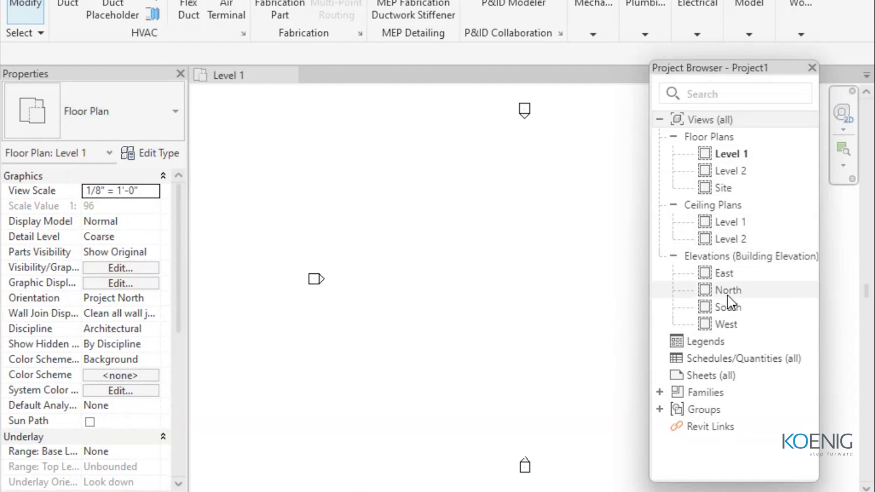
Step: Review properties of Level 2, Ceiling Level 1, North and South views, then open the File menu with Alt+F
{"action": "left_click", "coordinate": [725, 171]}
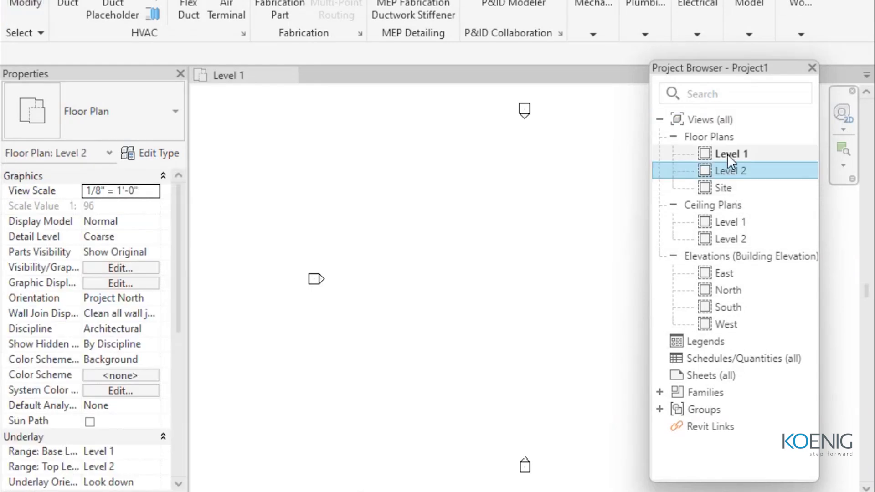
{"action": "left_click", "coordinate": [731, 222]}
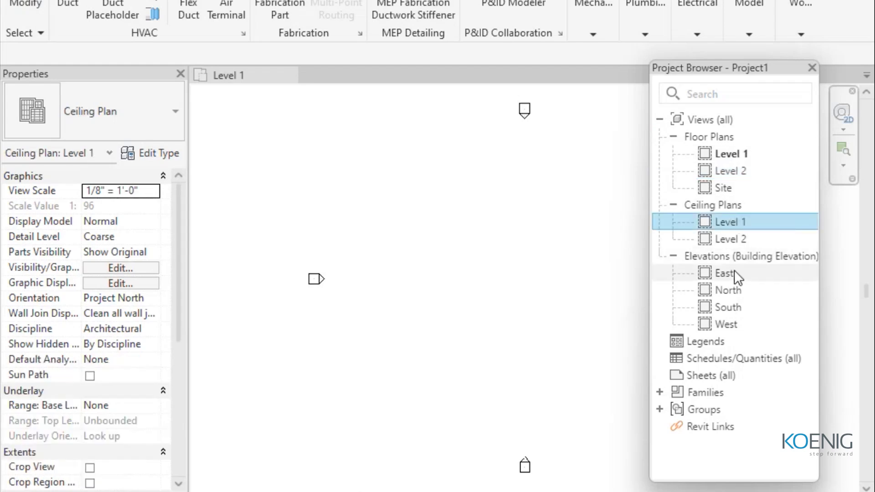
{"action": "left_click", "coordinate": [733, 289]}
{"action": "left_click", "coordinate": [741, 307]}
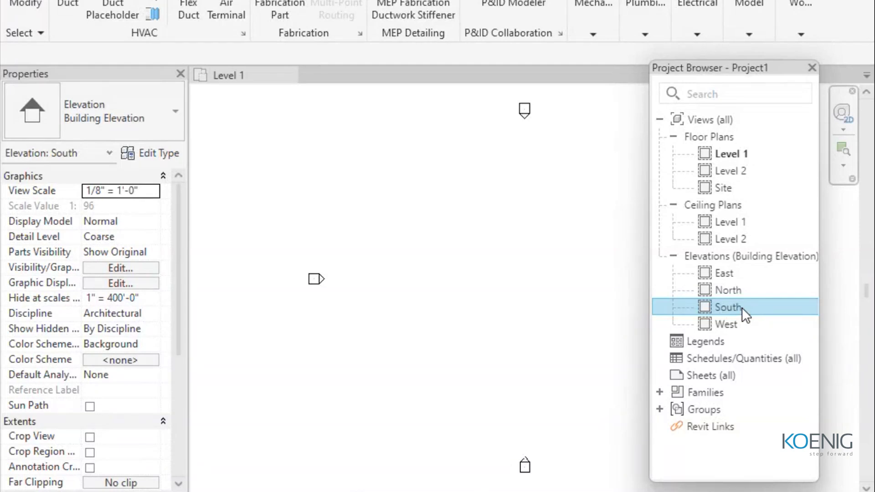
{"action": "left_click", "coordinate": [561, 250]}
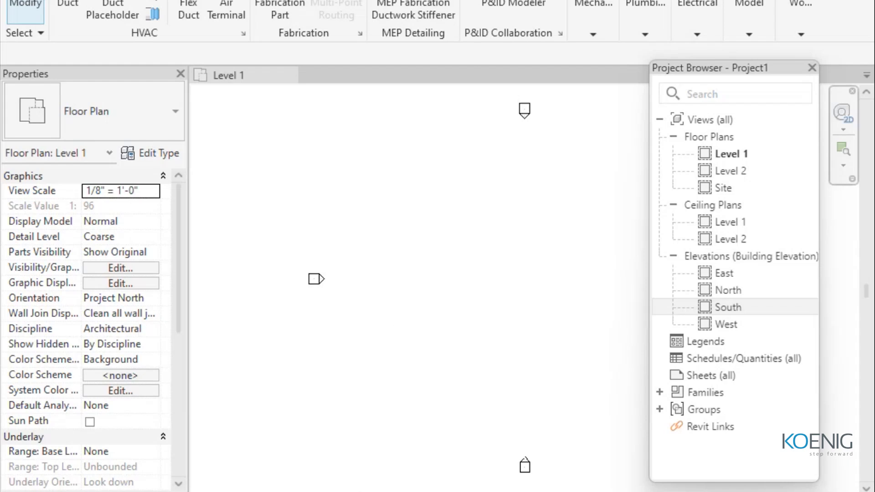
{"action": "key", "text": "alt+f"}
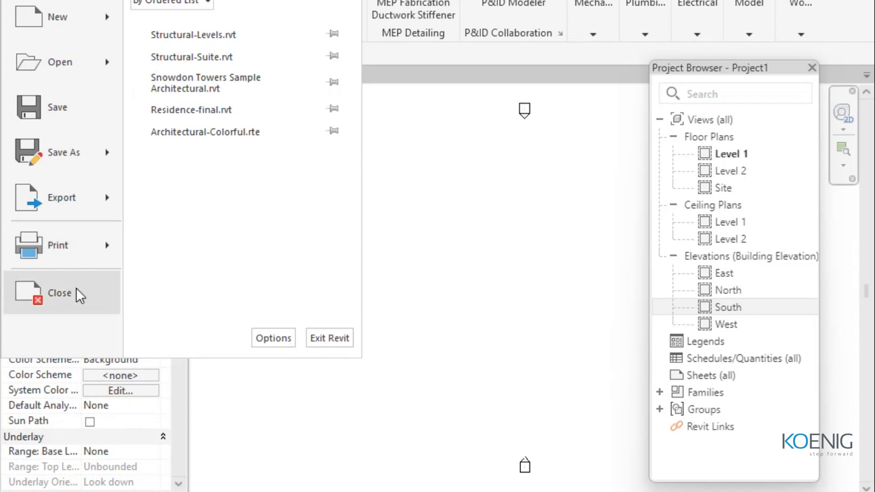
Step: Dismiss the File menu without choosing anything, back on the empty Level 1 plan
{"action": "left_click", "coordinate": [436, 215]}
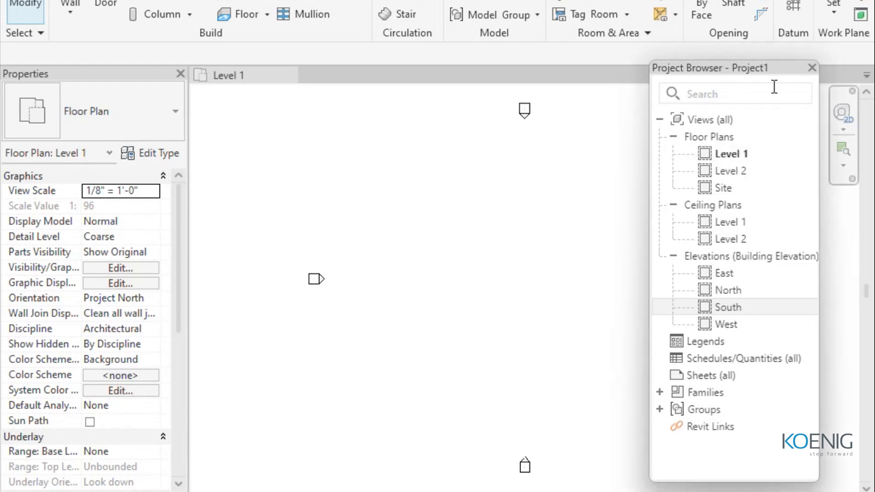
{"action": "scroll", "coordinate": [512, 234], "scroll_direction": "down", "scroll_amount": 3}
{"action": "scroll", "coordinate": [524, 292], "scroll_direction": "up", "scroll_amount": 3}
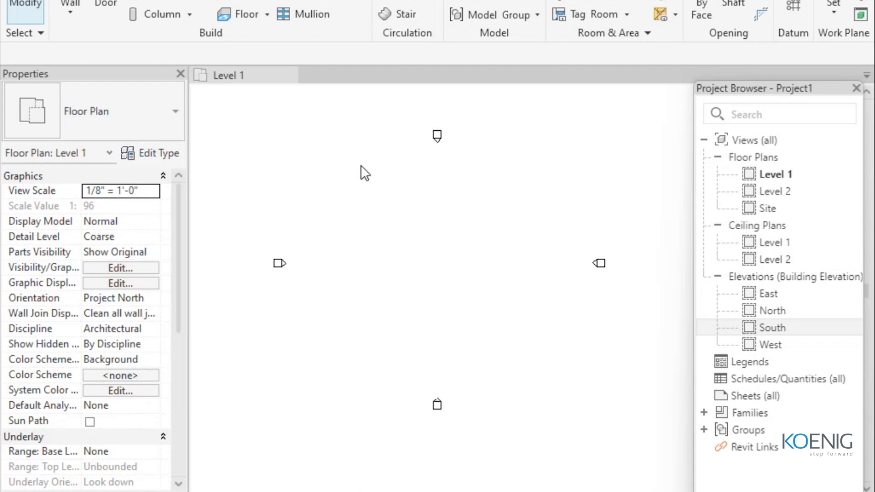
Step: Open the North elevation and zoom in on the Level 1 and Level 2 heads
{"action": "double_click", "coordinate": [770, 310]}
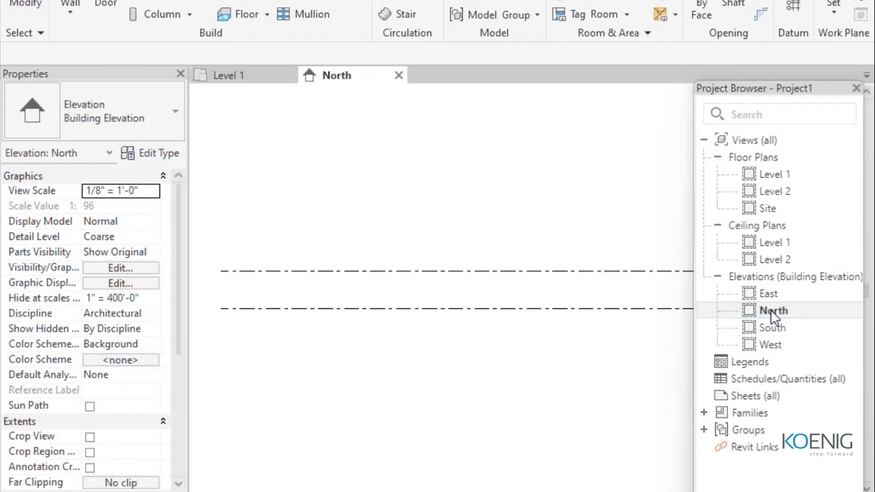
{"action": "middle_click_drag", "start_coordinate": [611, 363], "coordinate": [513, 345]}
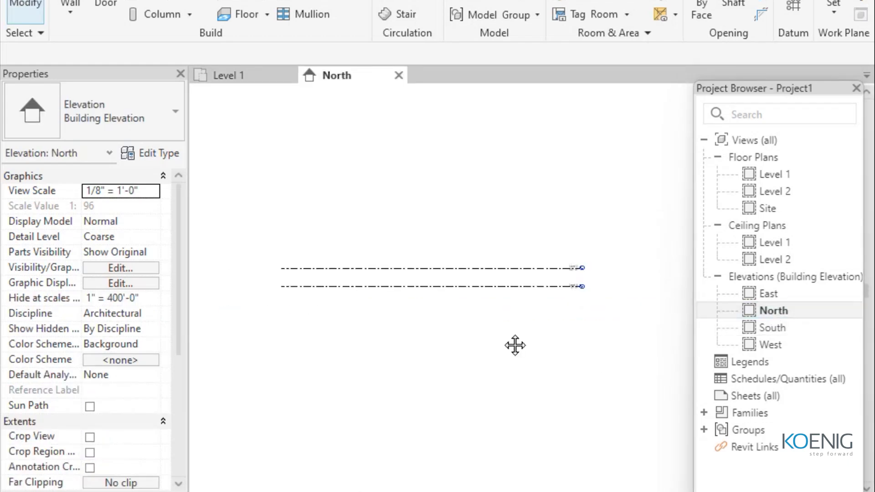
{"action": "scroll", "coordinate": [504, 330], "scroll_direction": "up", "scroll_amount": 4}
{"action": "scroll", "coordinate": [651, 319], "scroll_direction": "up", "scroll_amount": 1}
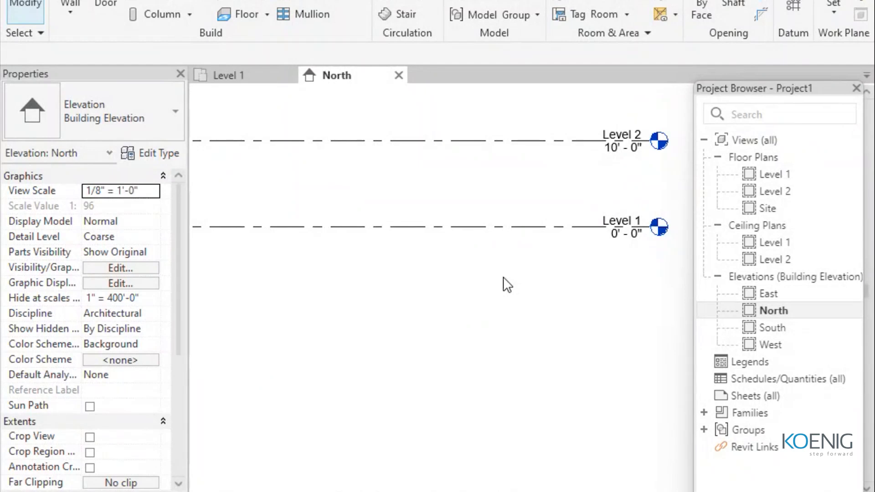
{"action": "scroll", "coordinate": [507, 284], "scroll_direction": "down", "scroll_amount": 2}
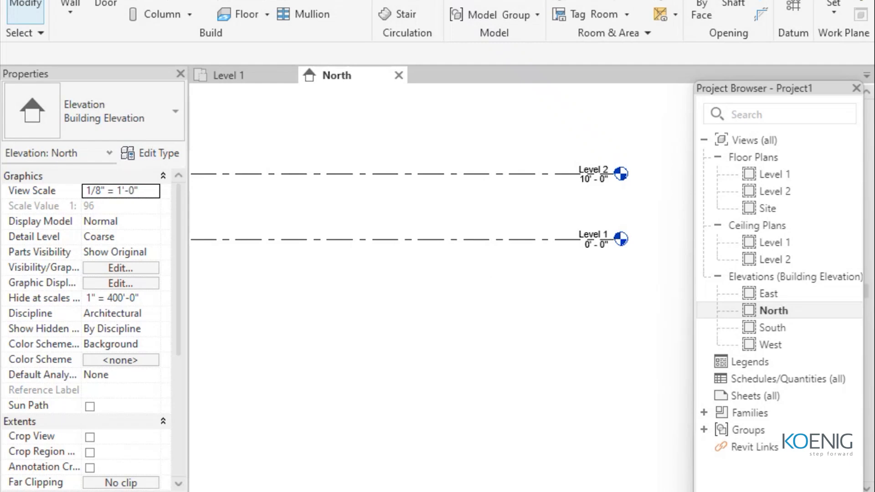
{"action": "scroll", "coordinate": [403, 236], "scroll_direction": "down", "scroll_amount": 2}
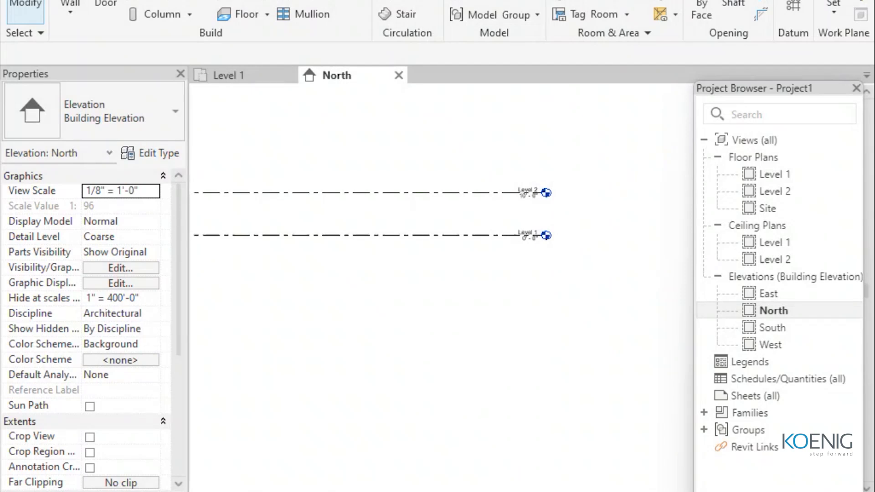
{"action": "scroll", "coordinate": [436, 294], "scroll_direction": "down", "scroll_amount": 1}
{"action": "scroll", "coordinate": [435, 294], "scroll_direction": "down", "scroll_amount": 2}
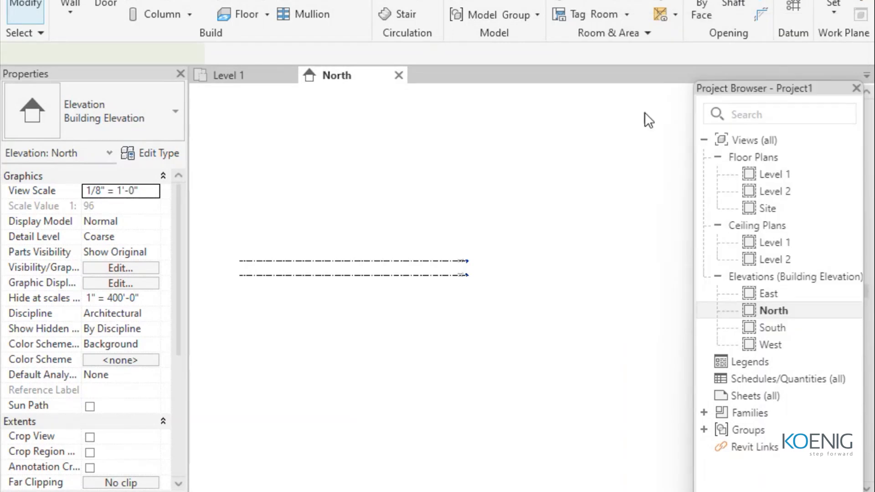
Step: Start the Level tool, dismiss Plan View Types, and exit without placing a level
{"action": "key", "text": "l"}
{"action": "key", "text": "l"}
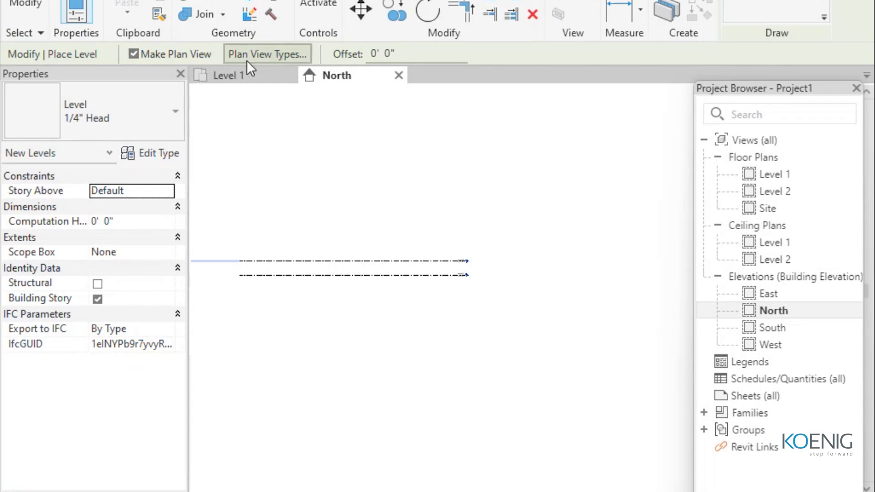
{"action": "left_click", "coordinate": [295, 53]}
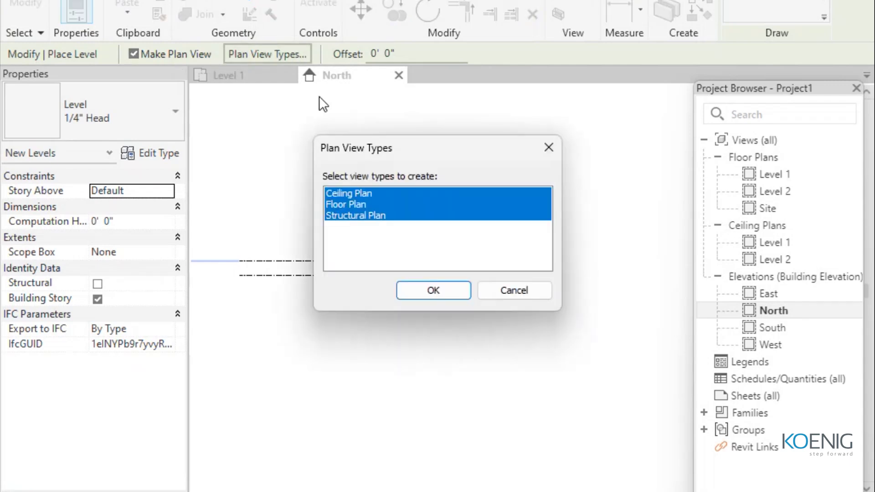
{"action": "left_click", "coordinate": [549, 147]}
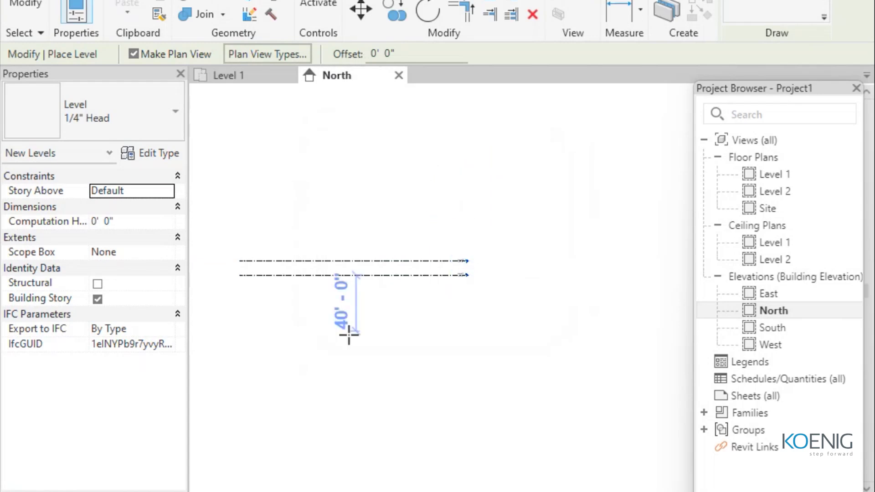
{"action": "scroll", "coordinate": [368, 302], "scroll_direction": "up", "scroll_amount": 5}
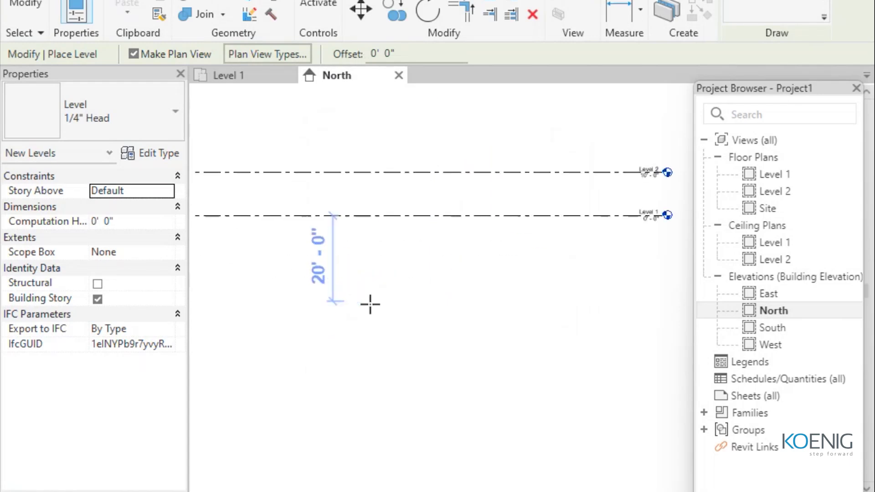
{"action": "scroll", "coordinate": [370, 304], "scroll_direction": "down", "scroll_amount": 3}
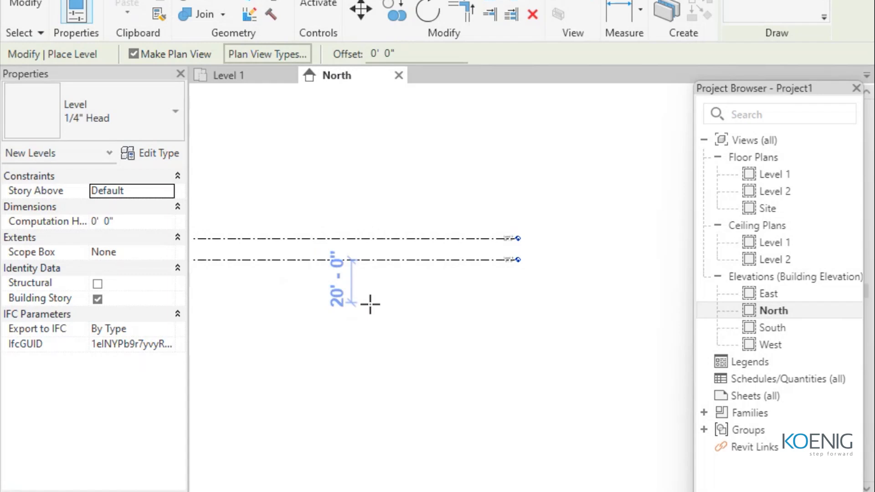
{"action": "scroll", "coordinate": [369, 304], "scroll_direction": "down", "scroll_amount": 2}
{"action": "key", "text": "Escape"}
{"action": "key", "text": "Escape"}
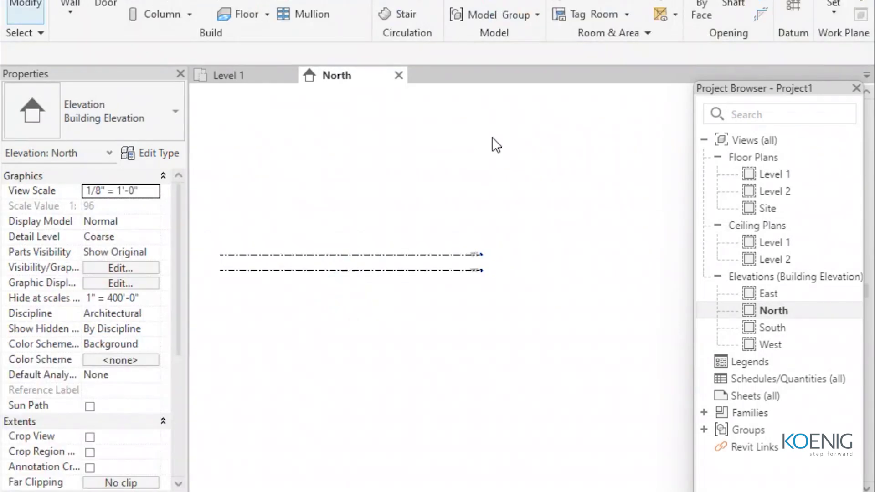
{"action": "right_click", "coordinate": [513, 150]}
{"action": "right_click", "coordinate": [520, 154]}
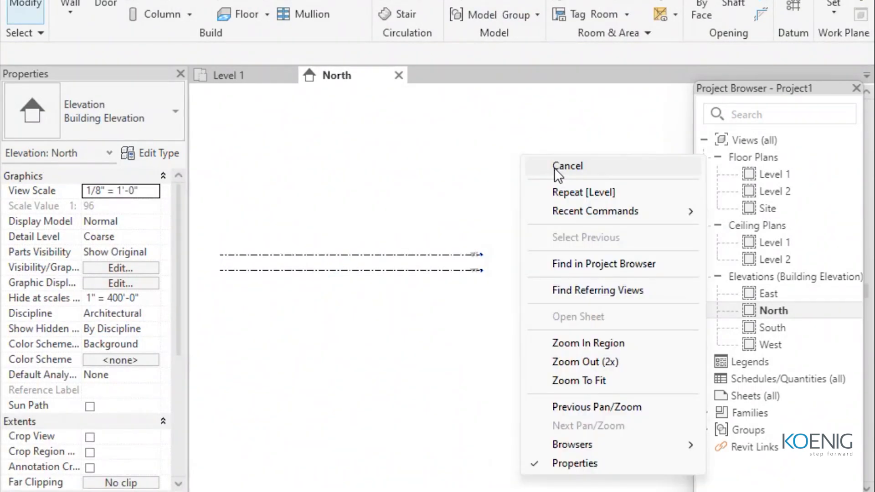
{"action": "left_click", "coordinate": [554, 167]}
{"action": "left_click", "coordinate": [448, 253]}
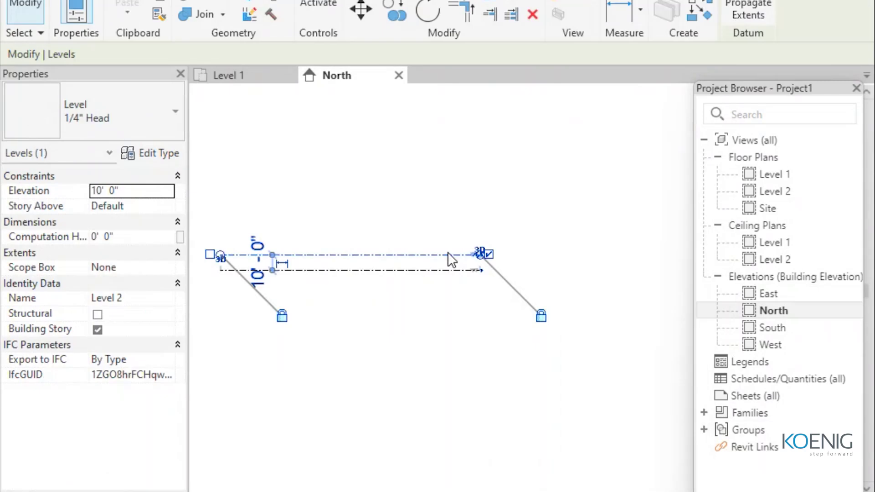
{"action": "key", "text": "Delete"}
{"action": "left_click", "coordinate": [582, 290]}
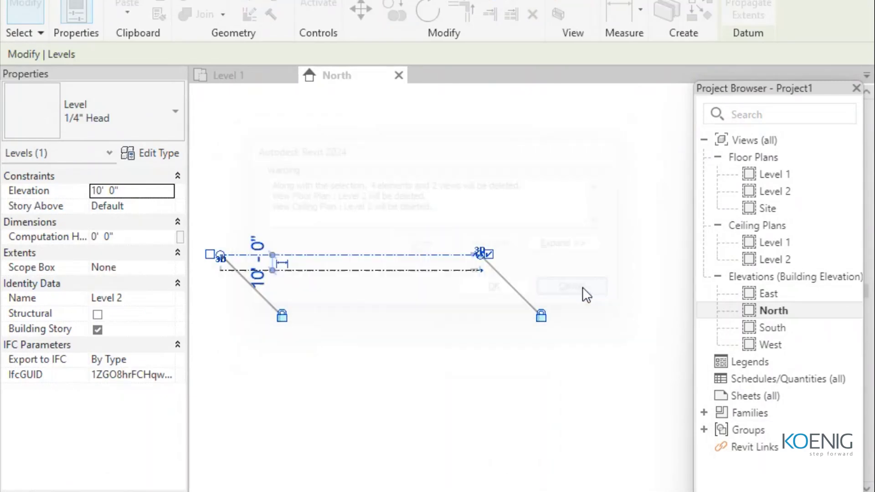
{"action": "left_click", "coordinate": [439, 348]}
{"action": "scroll", "coordinate": [469, 280], "scroll_direction": "up", "scroll_amount": 5}
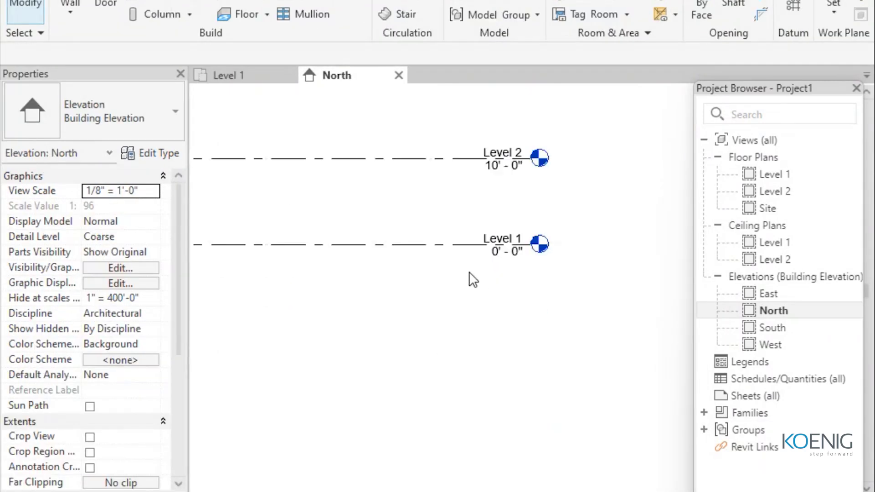
{"action": "scroll", "coordinate": [469, 277], "scroll_direction": "up", "scroll_amount": 2}
{"action": "scroll", "coordinate": [465, 273], "scroll_direction": "down", "scroll_amount": 2}
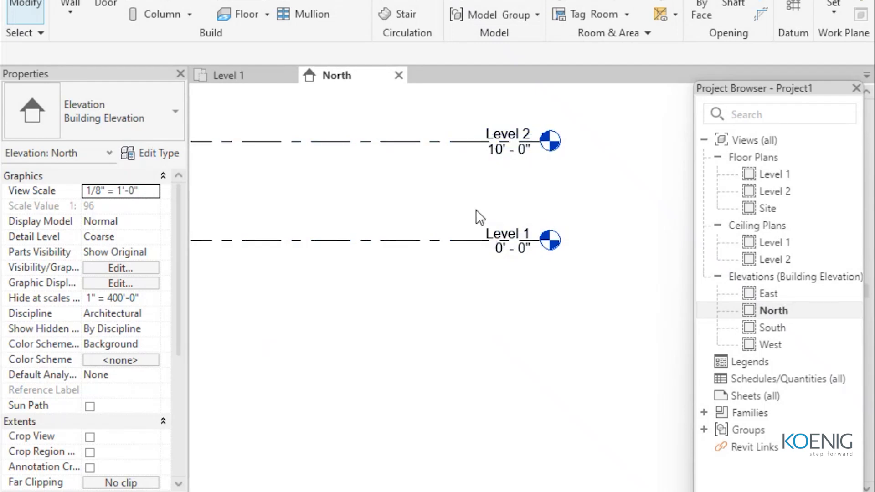
Step: Edit Level 2's elevation label from 10' 0" to 13' 0"
{"action": "left_click", "coordinate": [459, 239]}
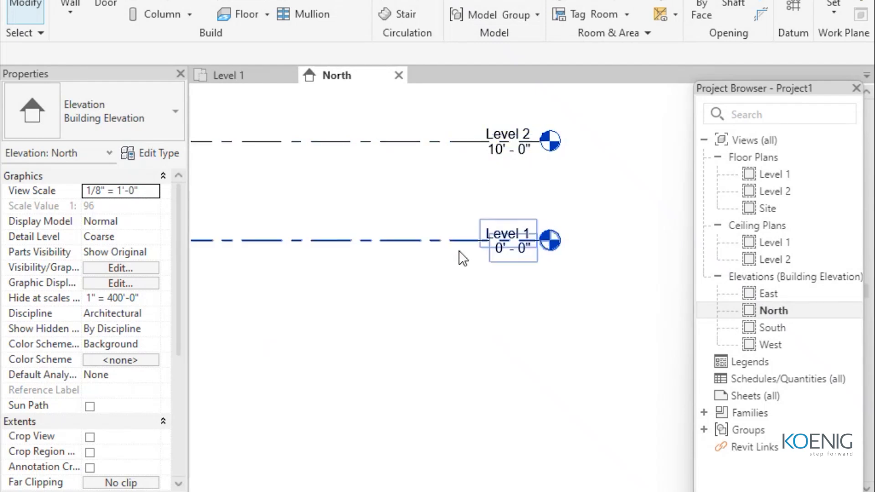
{"action": "double_click", "coordinate": [499, 154]}
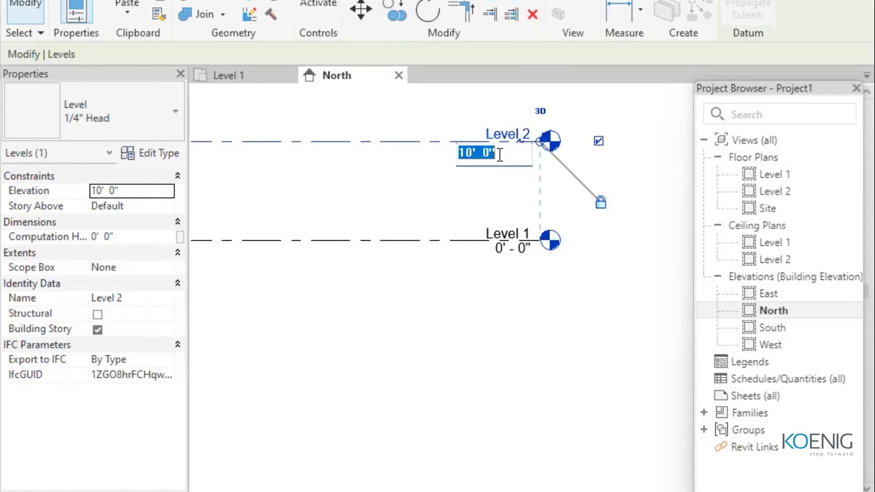
{"action": "left_click", "coordinate": [479, 152]}
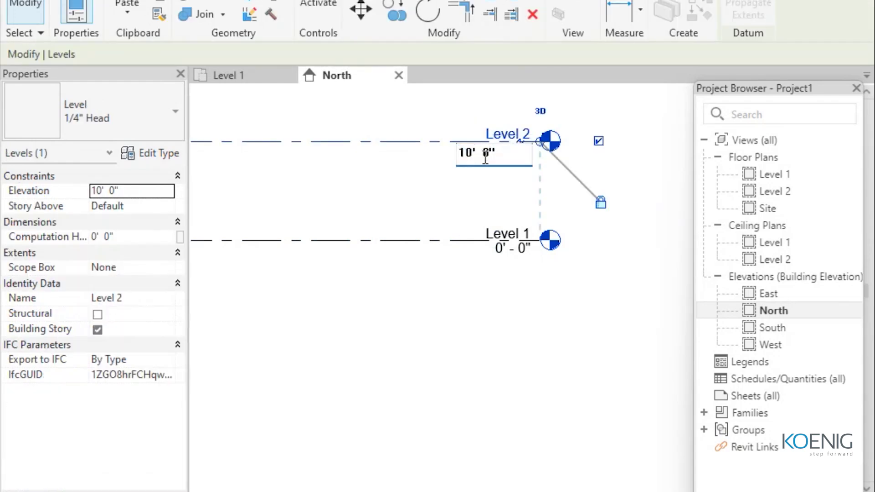
{"action": "key", "text": "BackSpace"}
{"action": "type", "text": "3"}
{"action": "key", "text": "Return"}
{"action": "scroll", "coordinate": [439, 385], "scroll_direction": "down", "scroll_amount": 4}
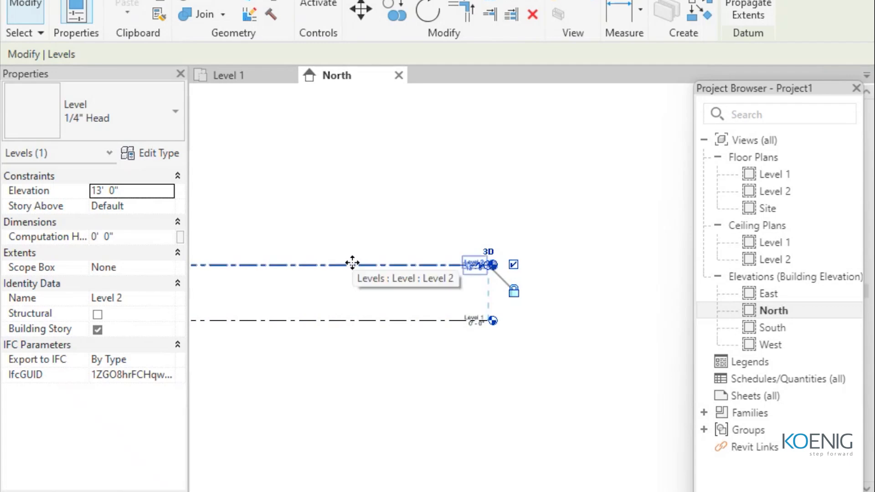
Step: Rename Level 1 to 'Plinth Level' and confirm renaming its matching plan views
{"action": "scroll", "coordinate": [462, 369], "scroll_direction": "up", "scroll_amount": 4}
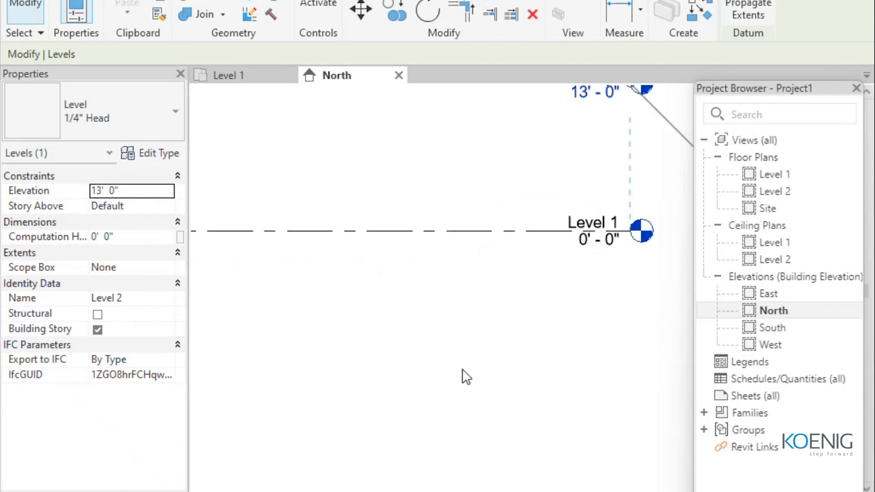
{"action": "middle_click_drag", "start_coordinate": [592, 297], "coordinate": [554, 325]}
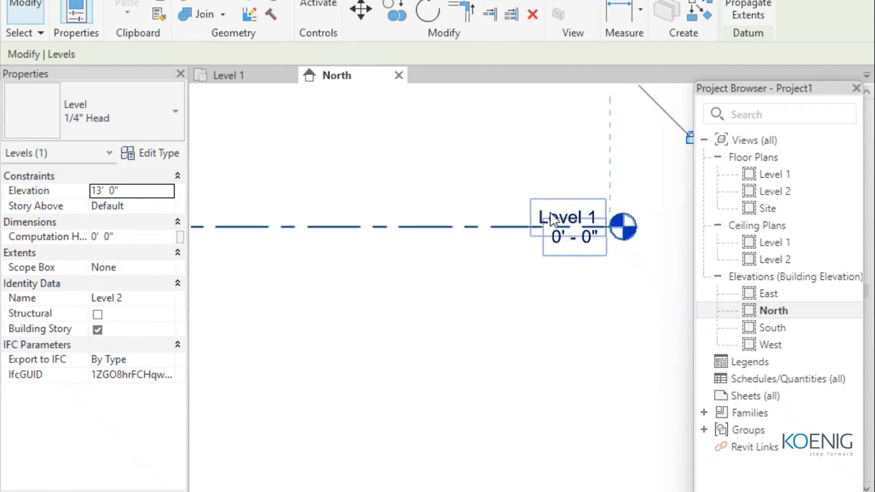
{"action": "double_click", "coordinate": [551, 220]}
{"action": "key", "text": "BackSpace"}
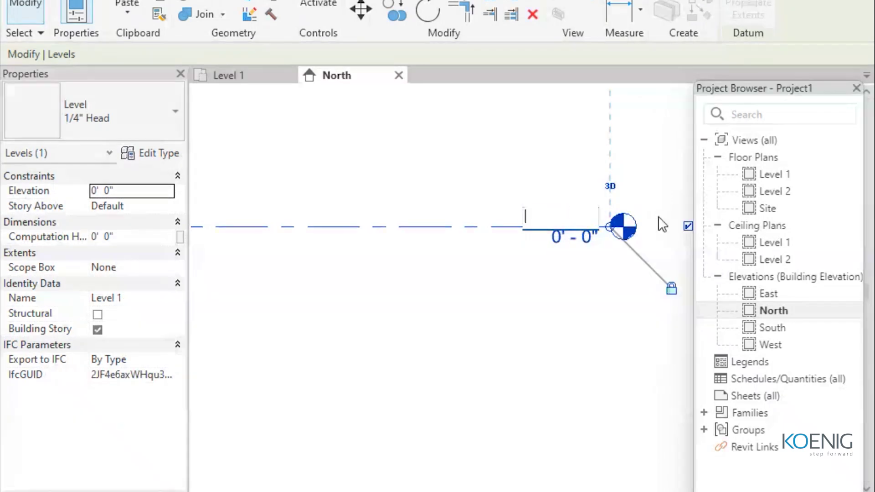
{"action": "type", "text": "Plint"}
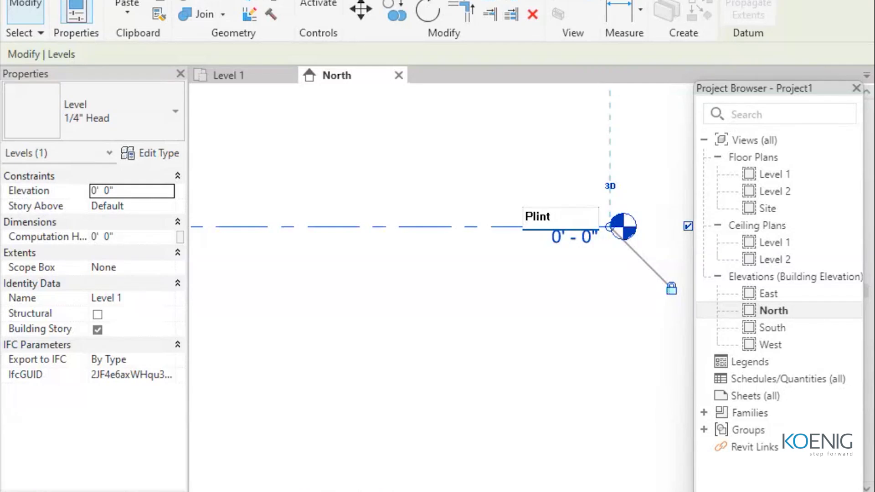
{"action": "key", "text": "BackSpace"}
{"action": "type", "text": "h L"}
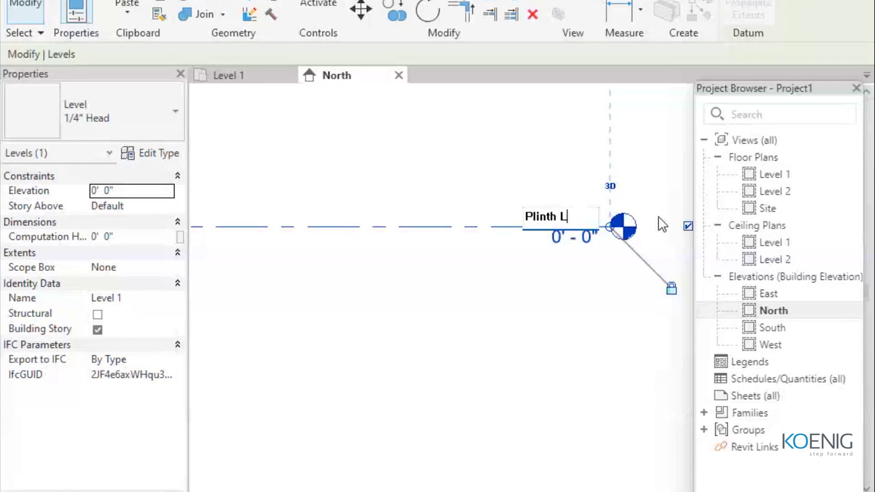
{"action": "type", "text": "evel"}
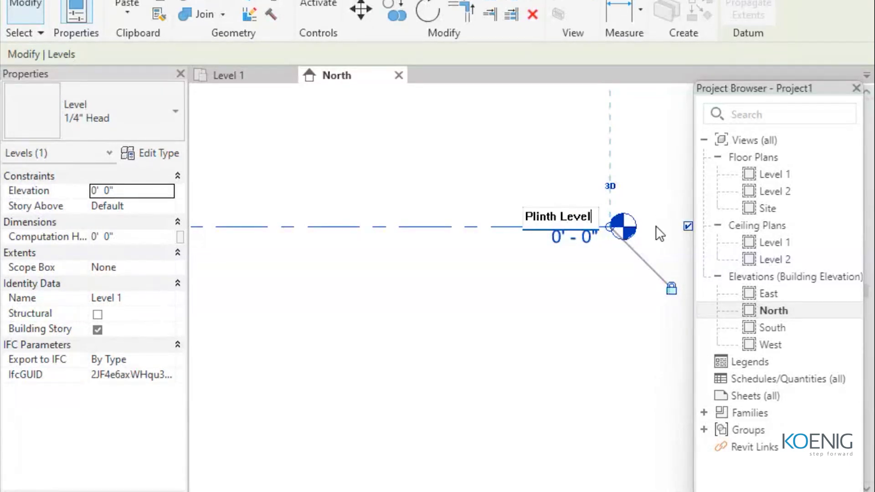
{"action": "left_click", "coordinate": [388, 323]}
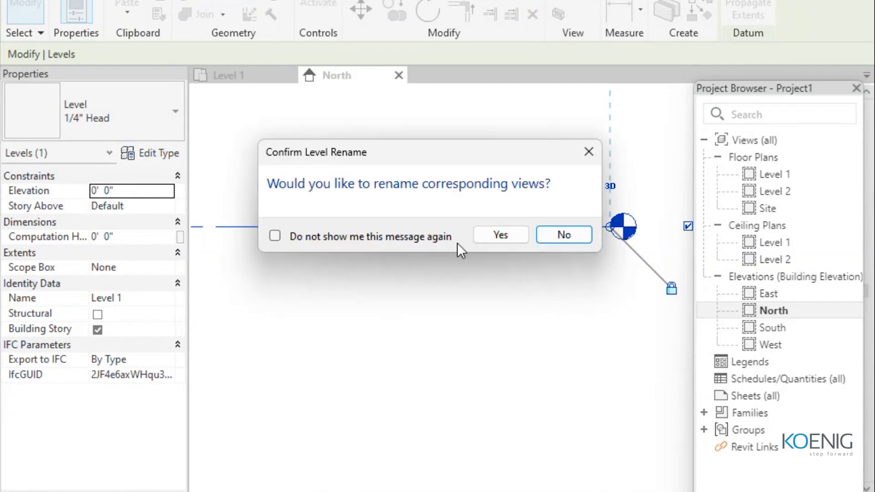
{"action": "left_click", "coordinate": [500, 232]}
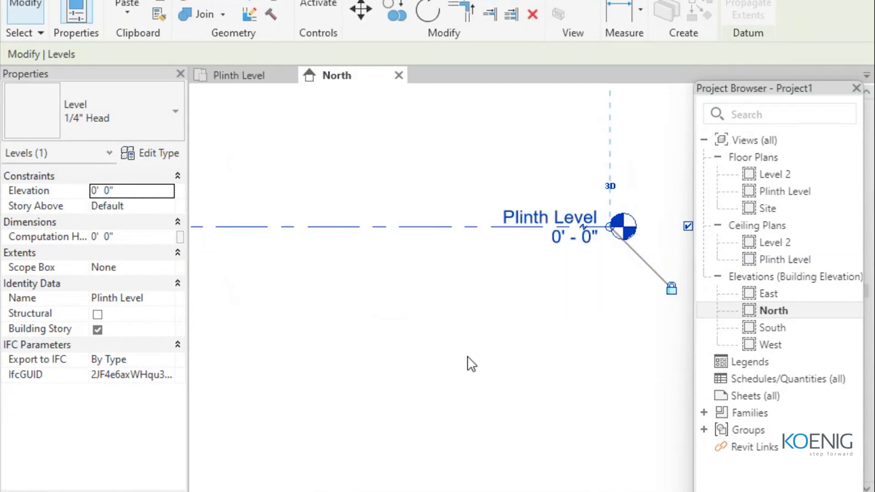
{"action": "left_click", "coordinate": [472, 365]}
{"action": "scroll", "coordinate": [474, 367], "scroll_direction": "down", "scroll_amount": 4}
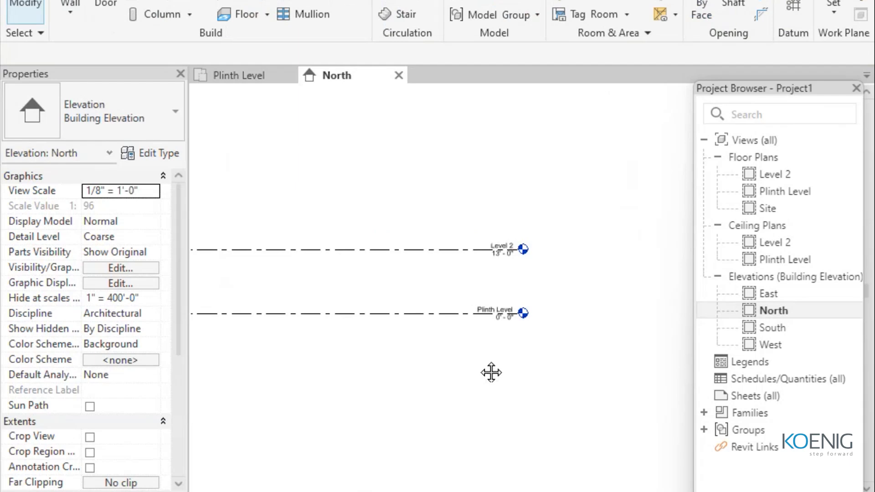
Step: Change the Plinth Level head name to '0 Floor' and accept renaming its plan views
{"action": "middle_click_drag", "start_coordinate": [491, 372], "coordinate": [496, 364]}
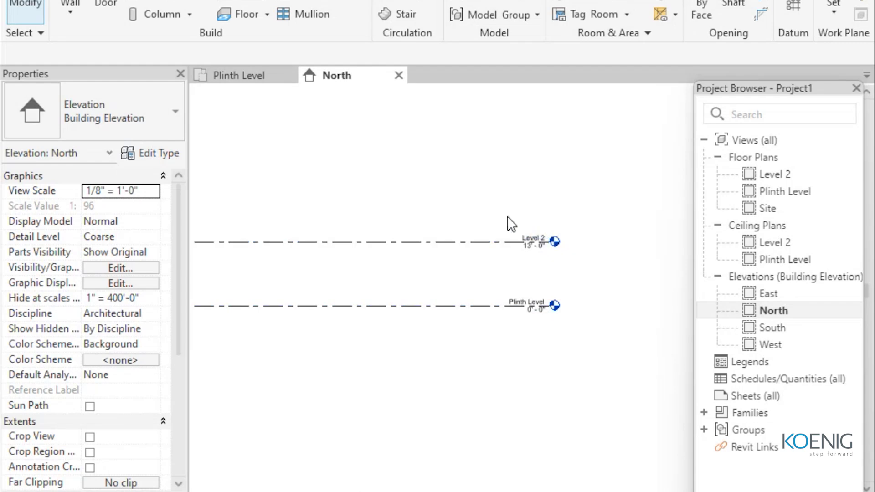
{"action": "scroll", "coordinate": [482, 378], "scroll_direction": "up", "scroll_amount": 3}
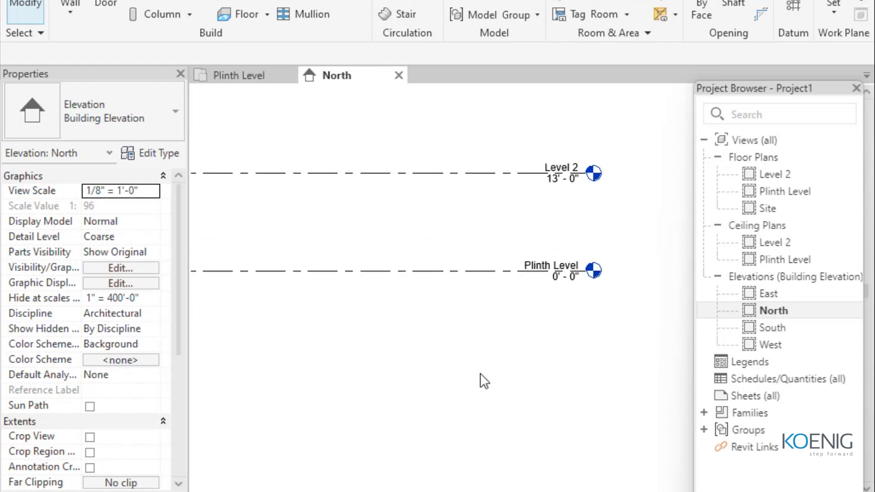
{"action": "left_click", "coordinate": [552, 254]}
{"action": "left_click", "coordinate": [551, 254]}
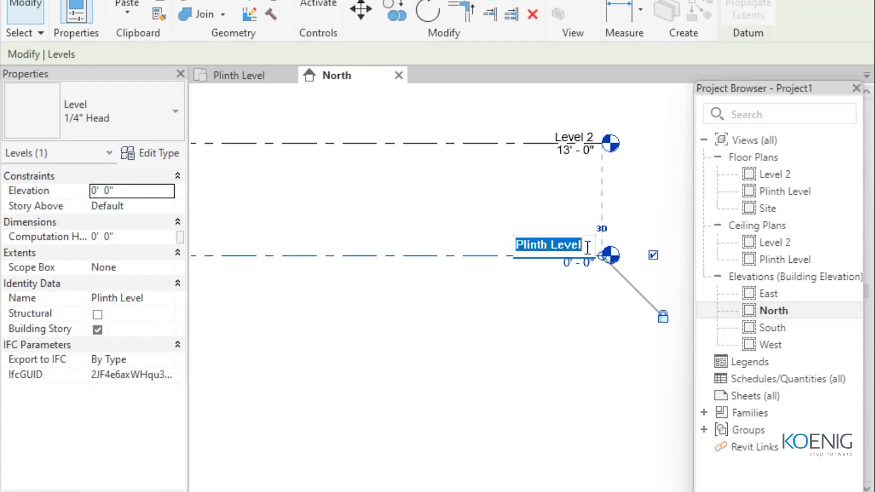
{"action": "key", "text": "BackSpace"}
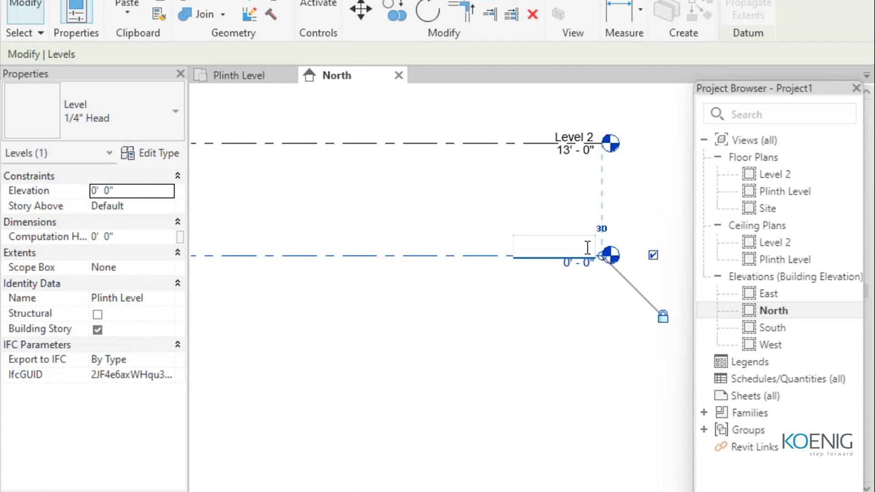
{"action": "type", "text": "0 Floor"}
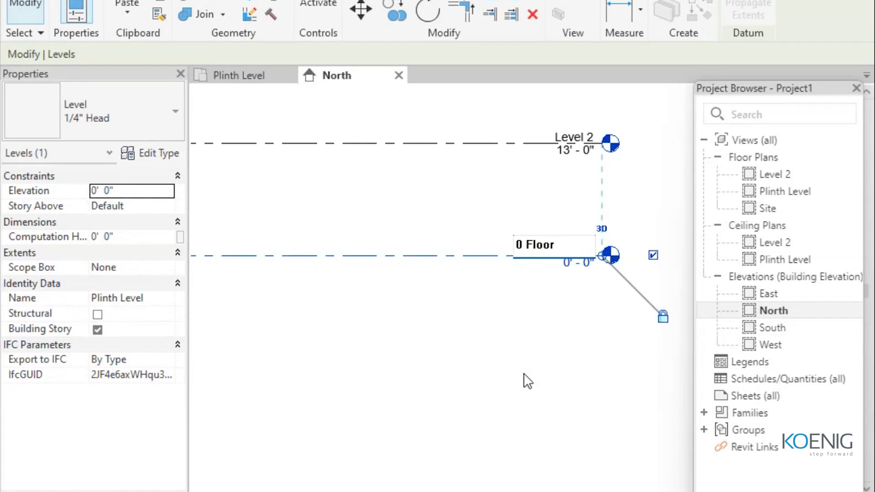
{"action": "key", "text": "Return"}
{"action": "left_click", "coordinate": [499, 234]}
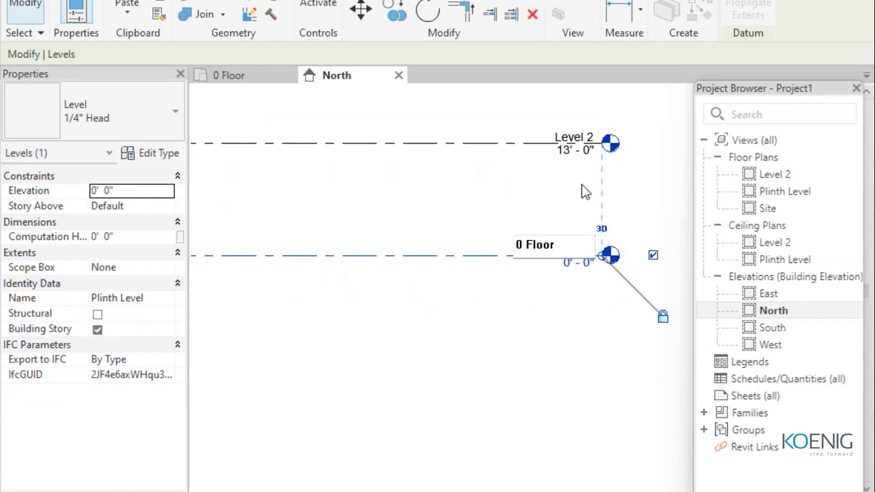
Step: Change the Level 2 head name to '1 Floor' and accept renaming its plan views
{"action": "double_click", "coordinate": [564, 135]}
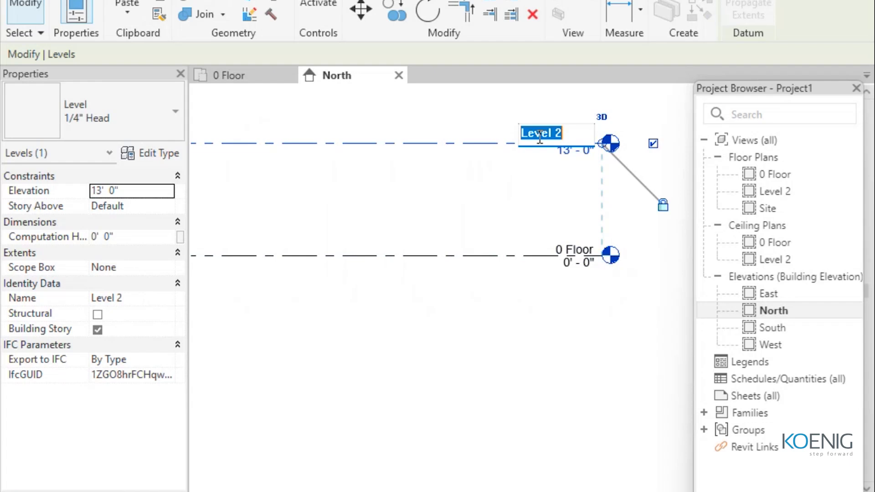
{"action": "key", "text": "BackSpace"}
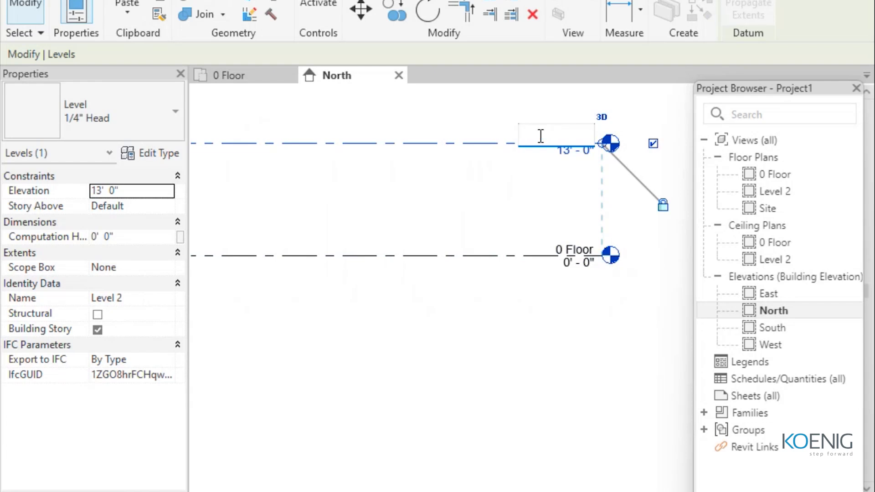
{"action": "type", "text": "1"}
{"action": "key", "text": "BackSpace"}
{"action": "type", "text": "Floor"}
{"action": "key", "text": "Return"}
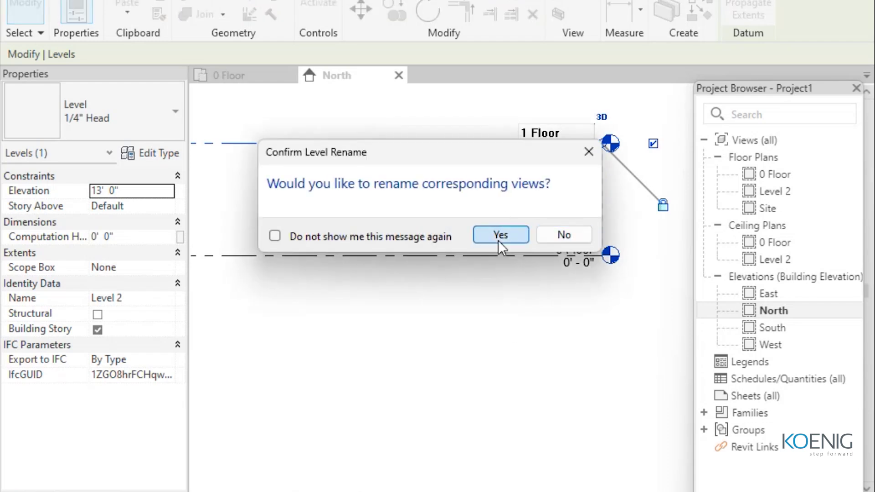
{"action": "left_click", "coordinate": [500, 234]}
{"action": "scroll", "coordinate": [562, 381], "scroll_direction": "down", "scroll_amount": 2}
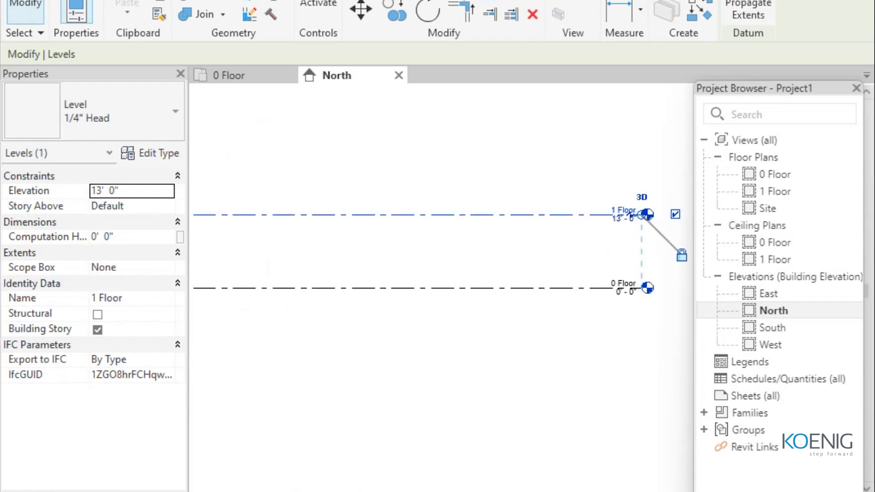
{"action": "left_click", "coordinate": [636, 1]}
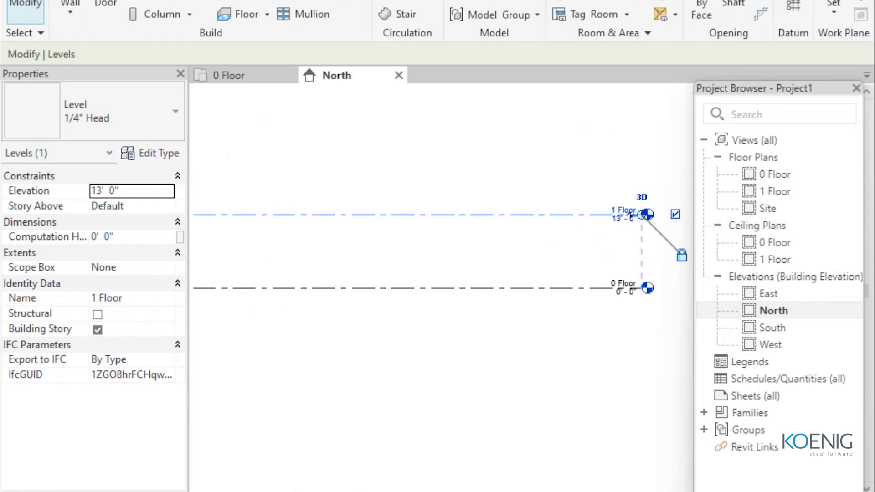
Step: Add Level 3 at 26' by picking the 1 Floor line with a 13' offset
{"action": "left_click", "coordinate": [793, 5]}
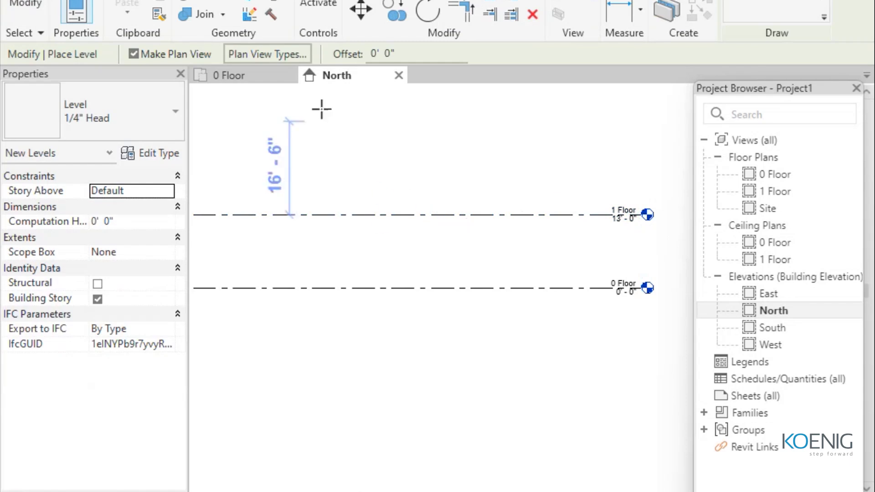
{"action": "left_click", "coordinate": [376, 55]}
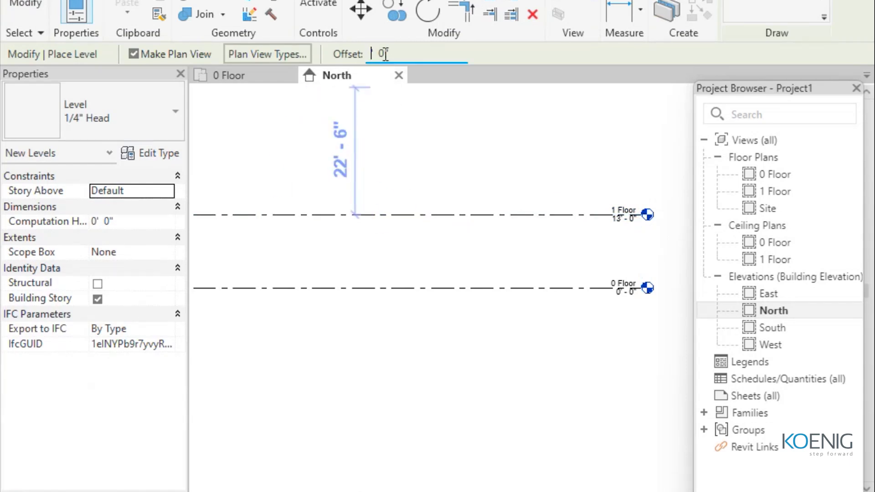
{"action": "type", "text": "13"}
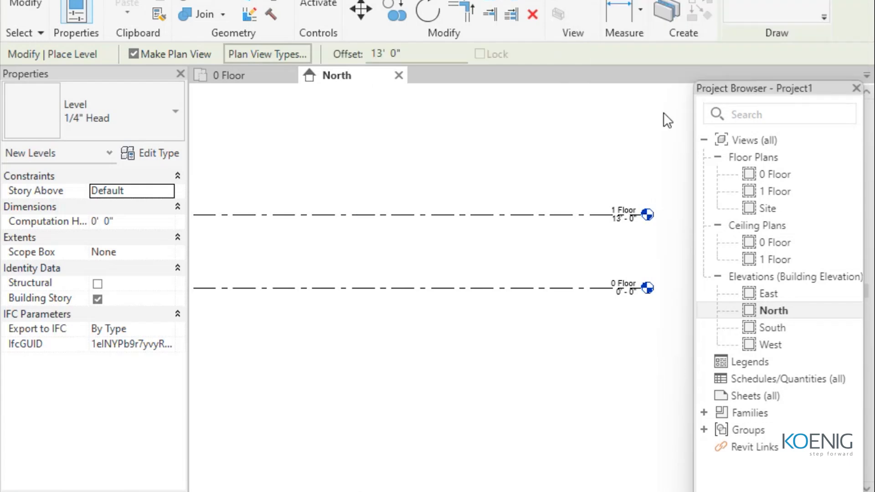
{"action": "scroll", "coordinate": [560, 202], "scroll_direction": "down", "scroll_amount": 2}
{"action": "scroll", "coordinate": [560, 204], "scroll_direction": "down", "scroll_amount": 3}
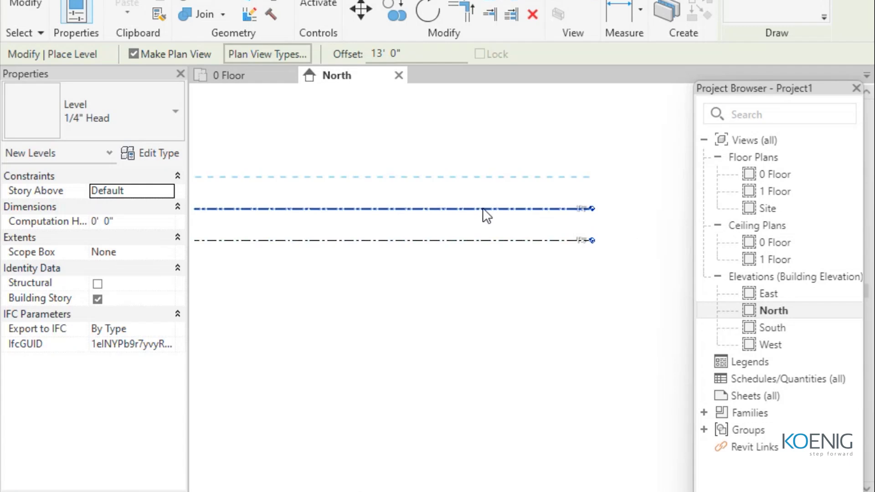
{"action": "left_click", "coordinate": [478, 213]}
{"action": "scroll", "coordinate": [565, 195], "scroll_direction": "up", "scroll_amount": 5}
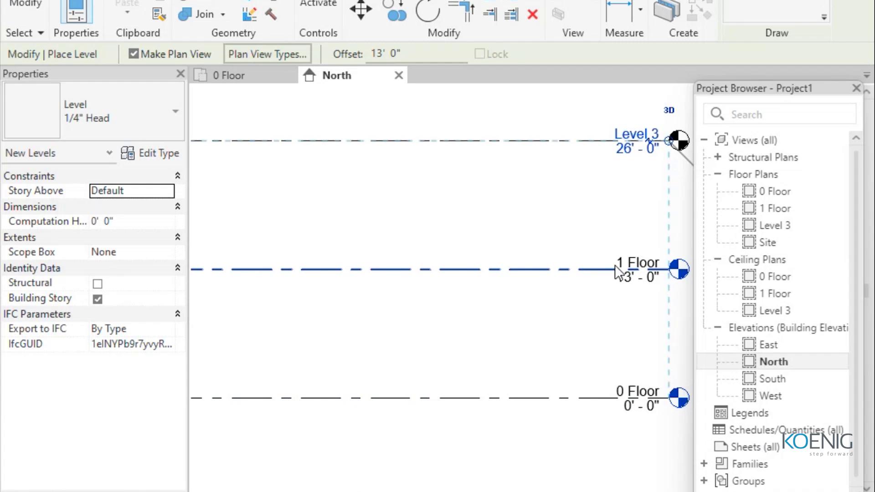
Step: Replace the Level 3 head name with '2 Floor' and accept renaming its plan views
{"action": "left_click", "coordinate": [629, 144]}
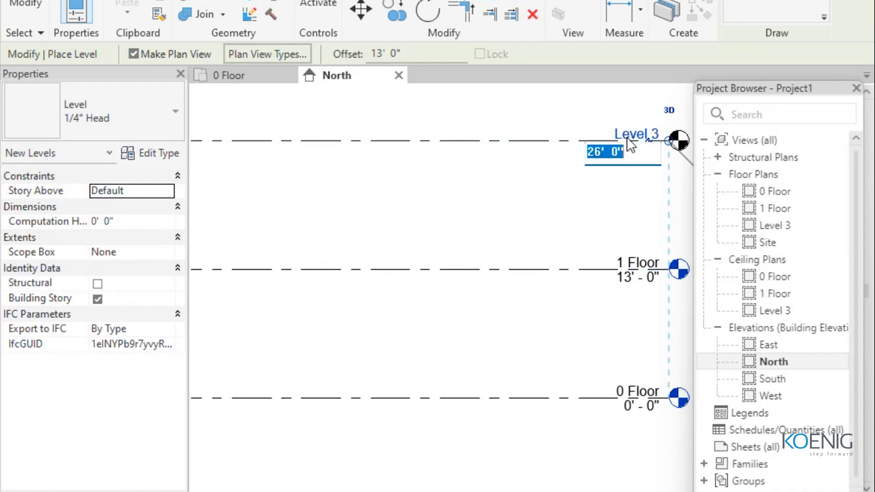
{"action": "left_click", "coordinate": [622, 131]}
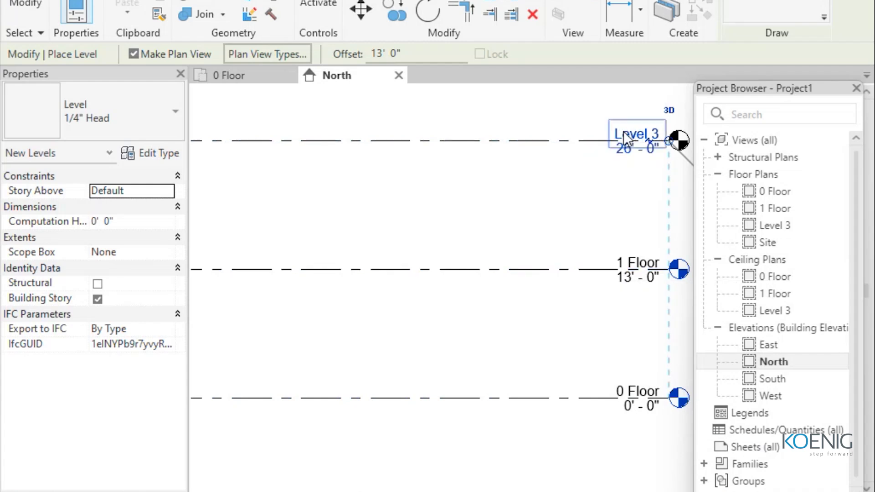
{"action": "left_click_drag", "start_coordinate": [631, 129], "coordinate": [567, 131]}
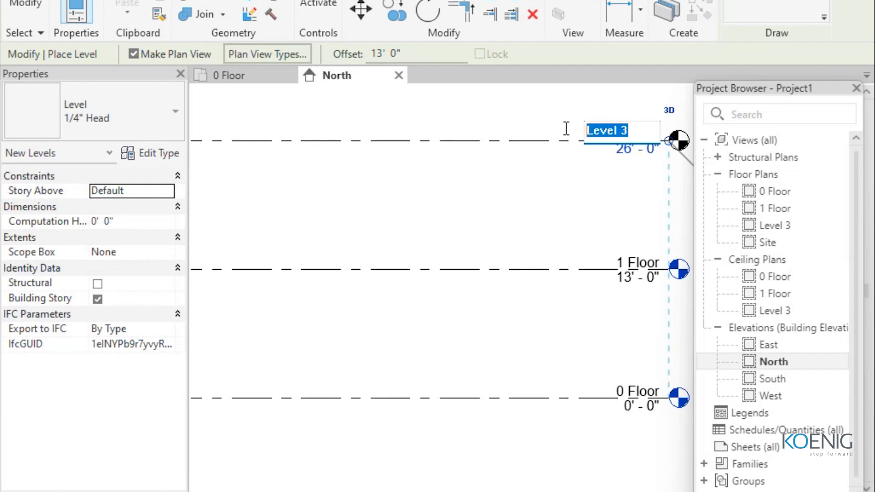
{"action": "key", "text": "BackSpace"}
{"action": "type", "text": "2"}
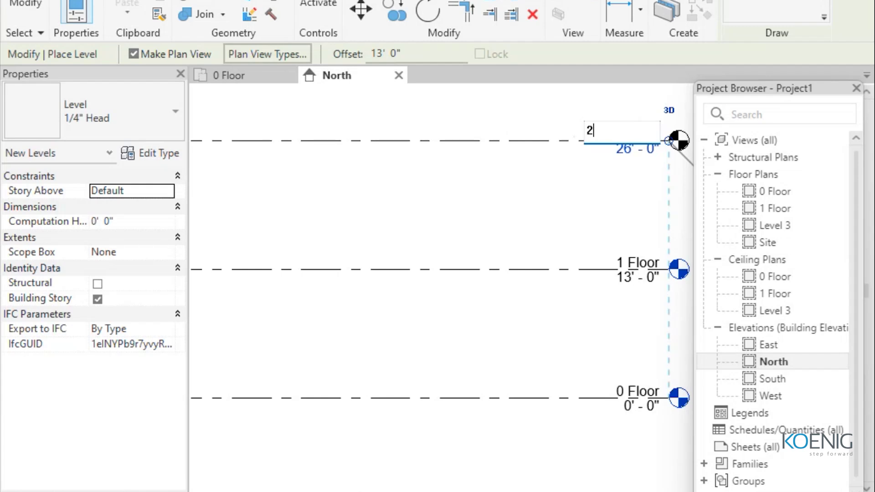
{"action": "type", "text": " Floor"}
{"action": "key", "text": "Return"}
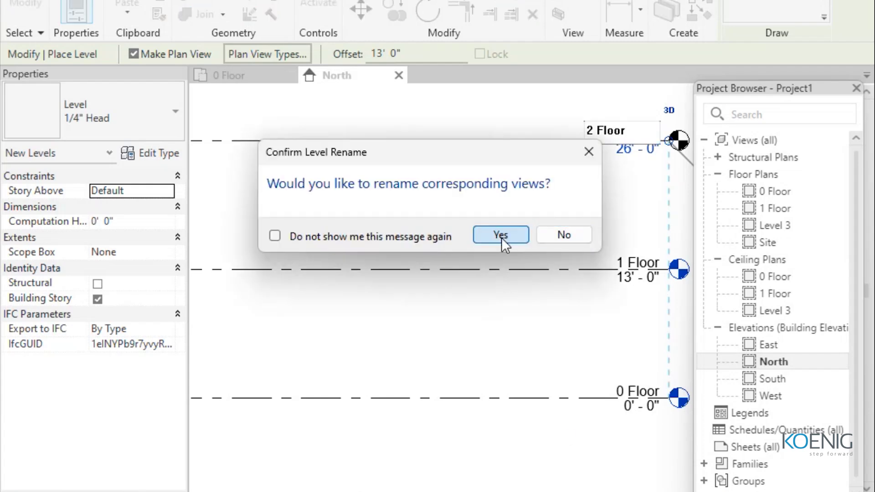
{"action": "left_click", "coordinate": [502, 235]}
{"action": "scroll", "coordinate": [516, 211], "scroll_direction": "down", "scroll_amount": 3}
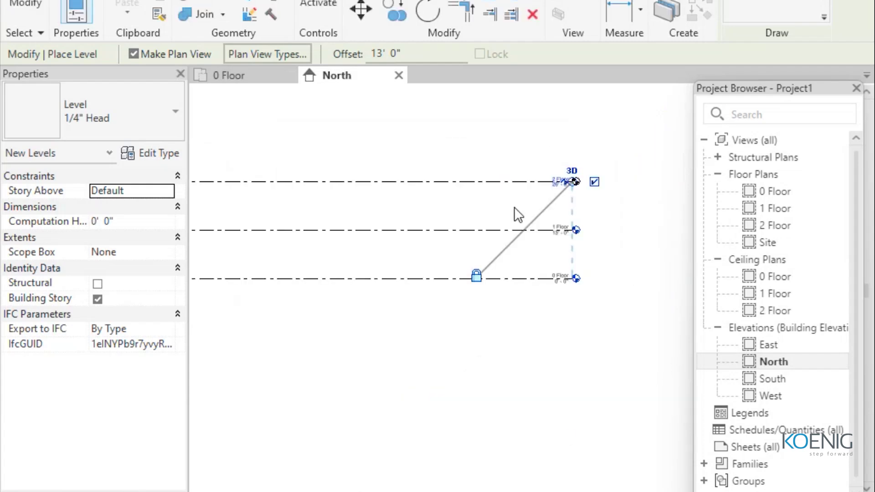
Step: Pick the 2 Floor and Level 4 lines at 13' offset to add Level 4 and Level 5
{"action": "left_click", "coordinate": [475, 183]}
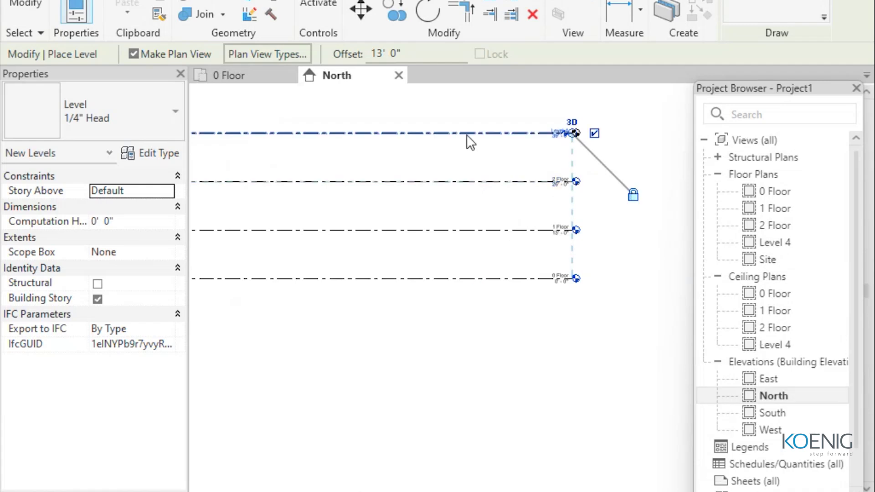
{"action": "scroll", "coordinate": [470, 135], "scroll_direction": "down", "scroll_amount": 3}
{"action": "left_click", "coordinate": [445, 143]}
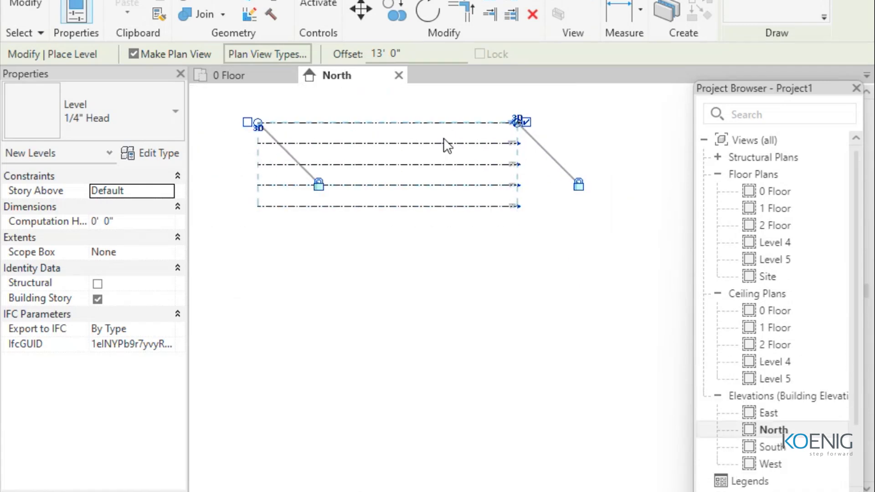
{"action": "scroll", "coordinate": [491, 273], "scroll_direction": "up", "scroll_amount": 1}
Step: Exit level placement and zoom to fit all five levels in the North elevation
{"action": "right_click", "coordinate": [489, 272]}
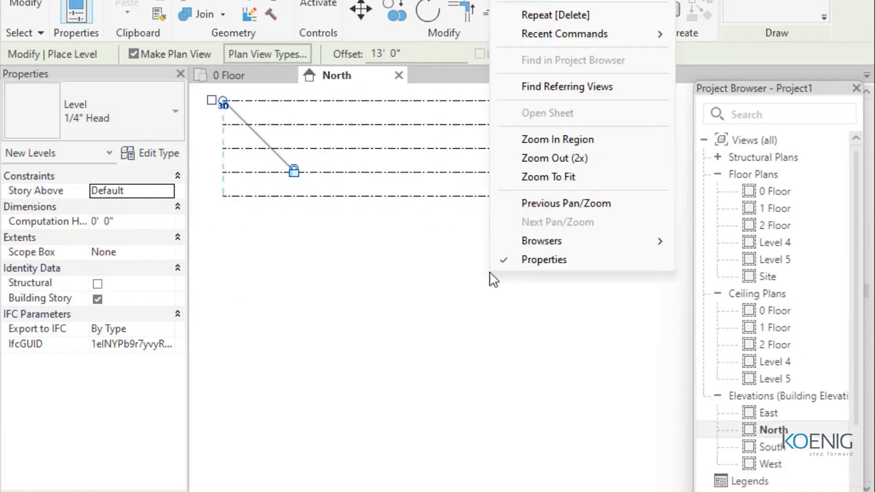
{"action": "key", "text": "Escape"}
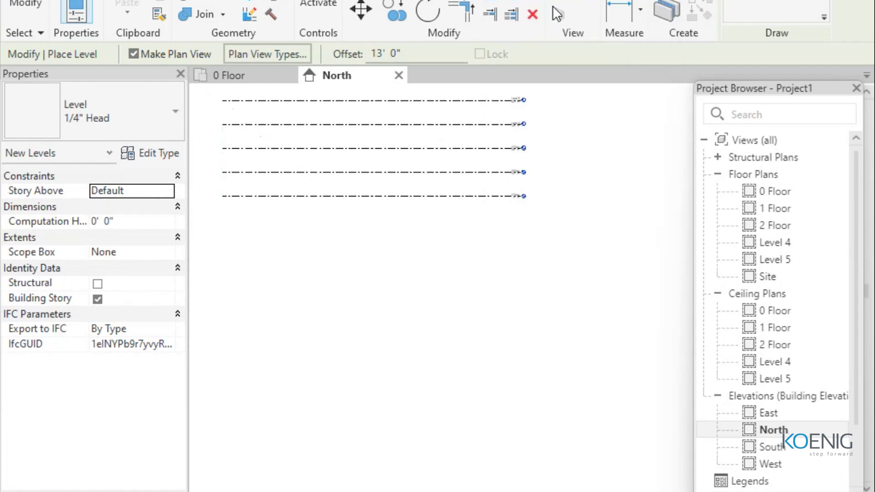
{"action": "right_click", "coordinate": [543, 252]}
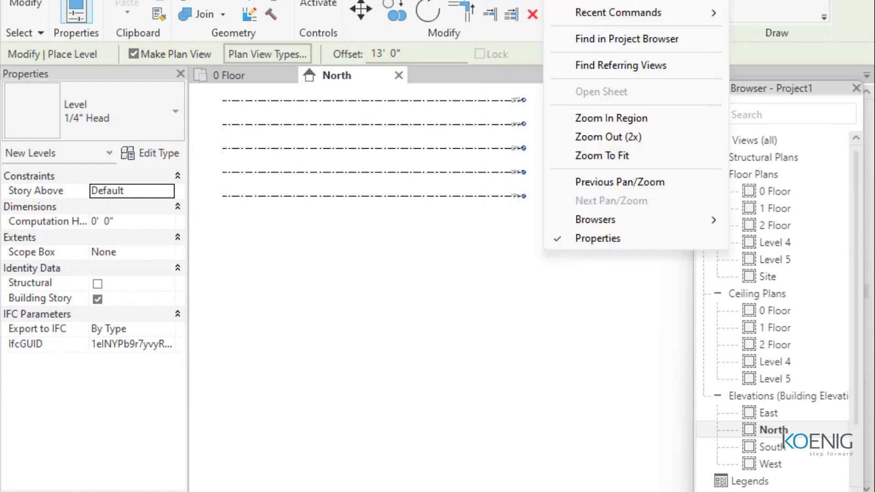
{"action": "key", "text": "Escape"}
{"action": "key", "text": "Escape"}
{"action": "scroll", "coordinate": [465, 338], "scroll_direction": "up", "scroll_amount": 3}
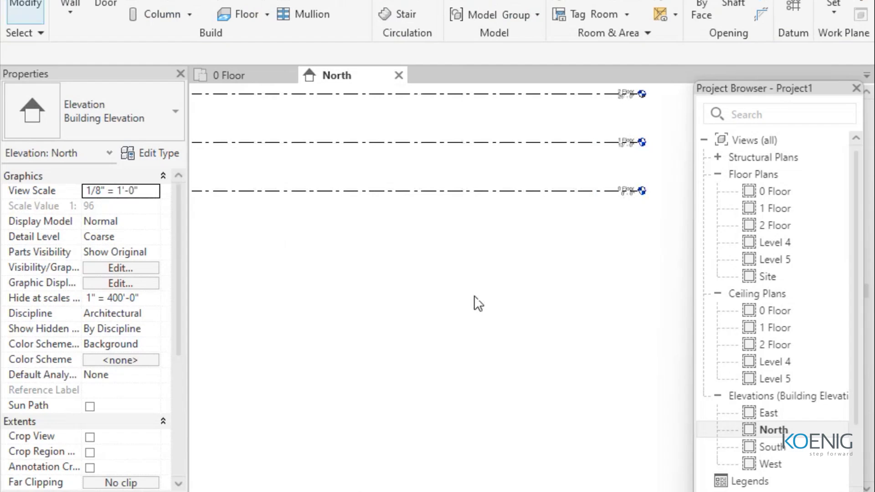
{"action": "key", "text": "z"}
{"action": "key", "text": "f"}
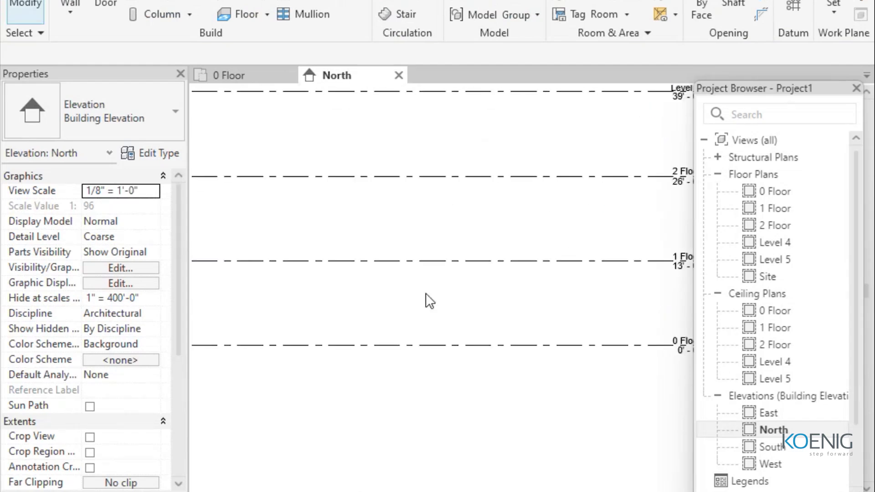
{"action": "scroll", "coordinate": [582, 398], "scroll_direction": "up", "scroll_amount": 2}
{"action": "middle_click_drag", "start_coordinate": [582, 398], "coordinate": [277, 387]}
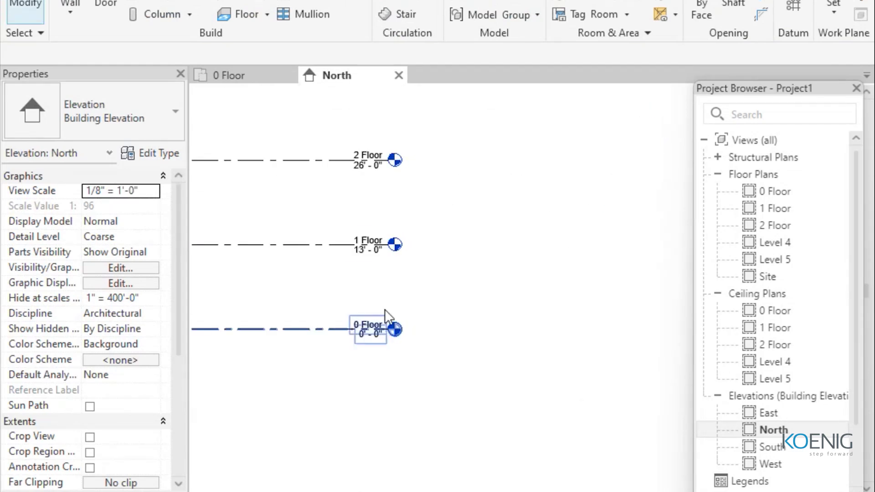
{"action": "middle_click_drag", "start_coordinate": [465, 256], "coordinate": [500, 363]}
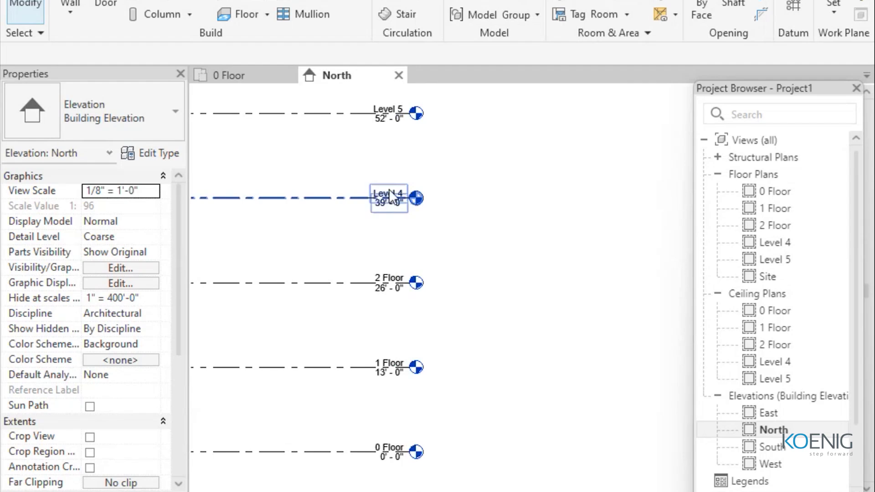
{"action": "left_click_drag", "start_coordinate": [390, 197], "coordinate": [378, 213]}
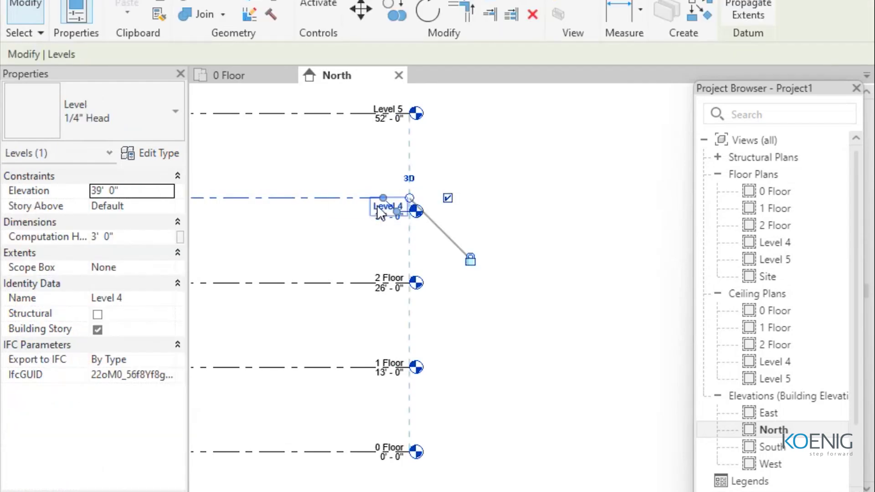
Step: Rename Level 4 to '3 Floor' along with its matching plan views
{"action": "left_click", "coordinate": [379, 206]}
{"action": "key", "text": "BackSpace"}
{"action": "key", "text": "BackSpace"}
{"action": "key", "text": "BackSpace"}
{"action": "key", "text": "BackSpace"}
{"action": "key", "text": "BackSpace"}
{"action": "key", "text": "BackSpace"}
{"action": "key", "text": "BackSpace"}
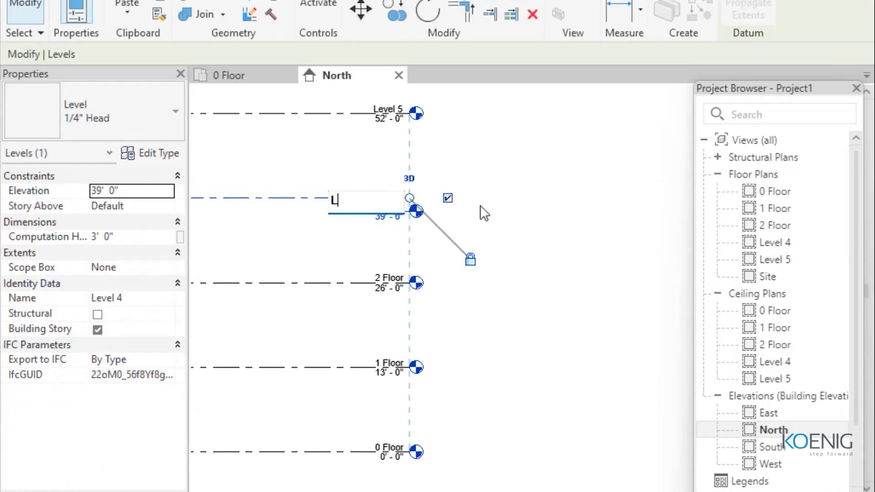
{"action": "type", "text": "3 Floor"}
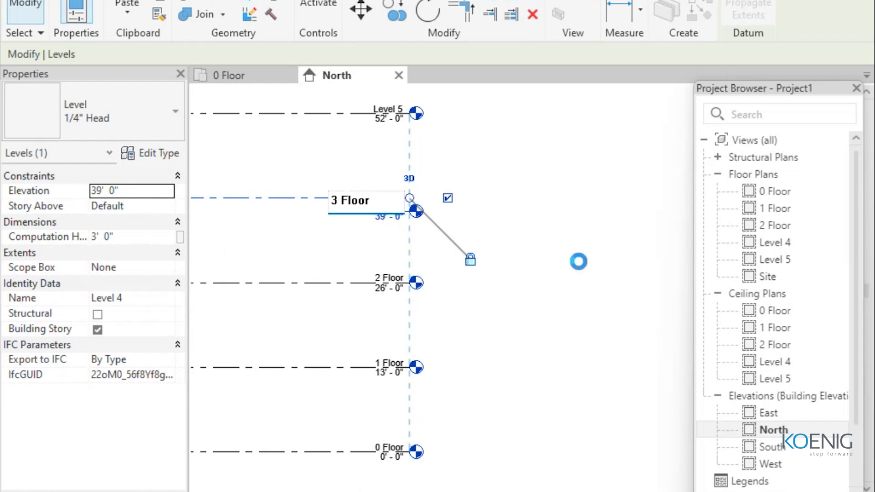
{"action": "left_click", "coordinate": [505, 231]}
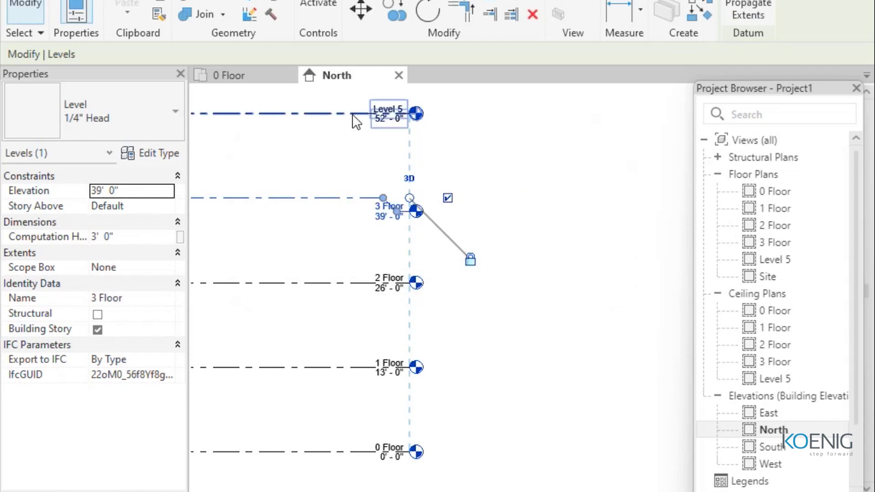
Step: Rename Level 5 to '4 Floor' along with its matching plan views
{"action": "double_click", "coordinate": [379, 103]}
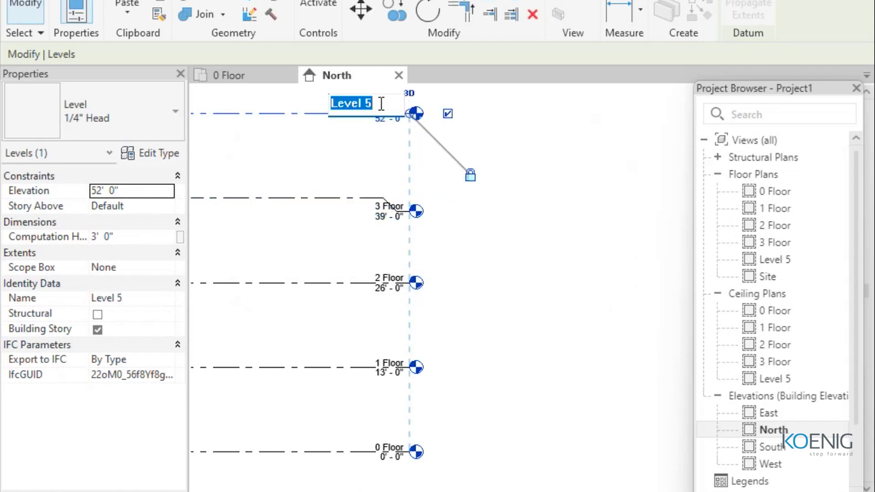
{"action": "key", "text": "BackSpace"}
{"action": "type", "text": "4"}
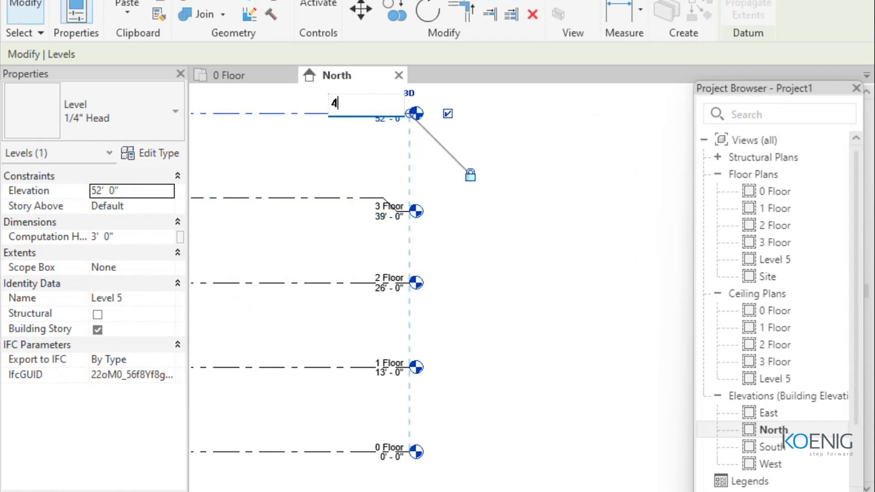
{"action": "type", "text": " Floor"}
{"action": "left_click", "coordinate": [607, 289]}
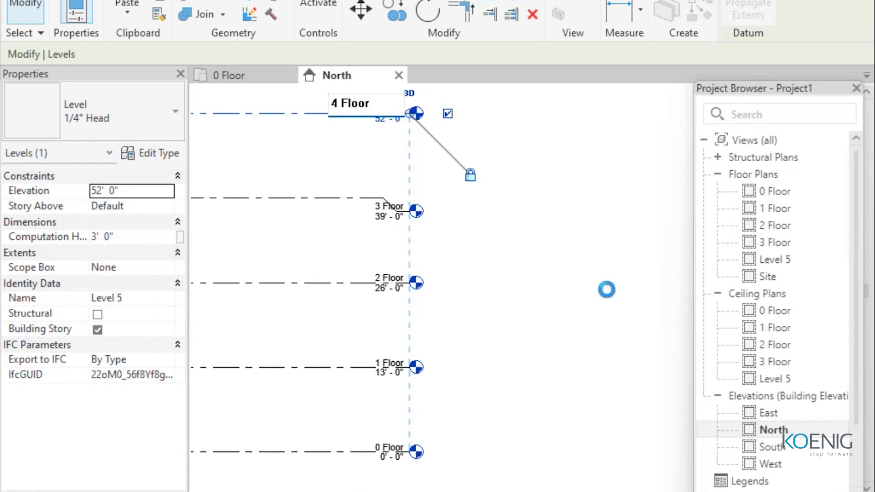
{"action": "left_click", "coordinate": [511, 235]}
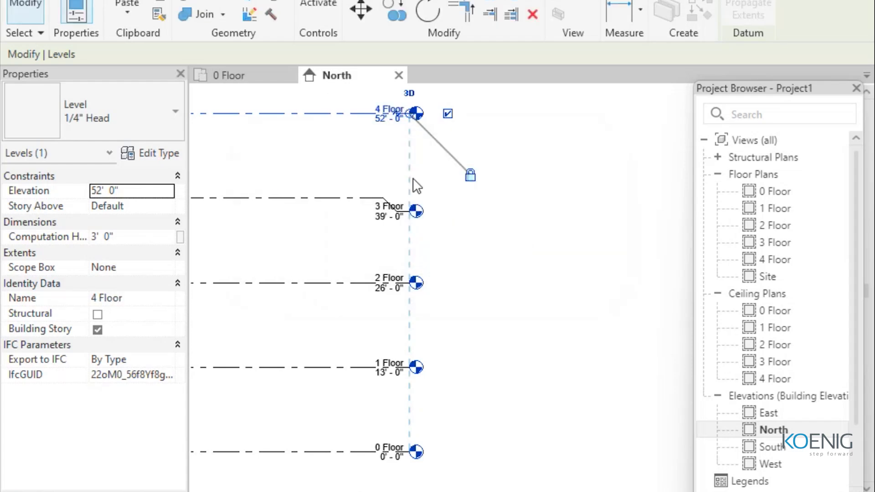
{"action": "scroll", "coordinate": [388, 278], "scroll_direction": "down", "scroll_amount": 1}
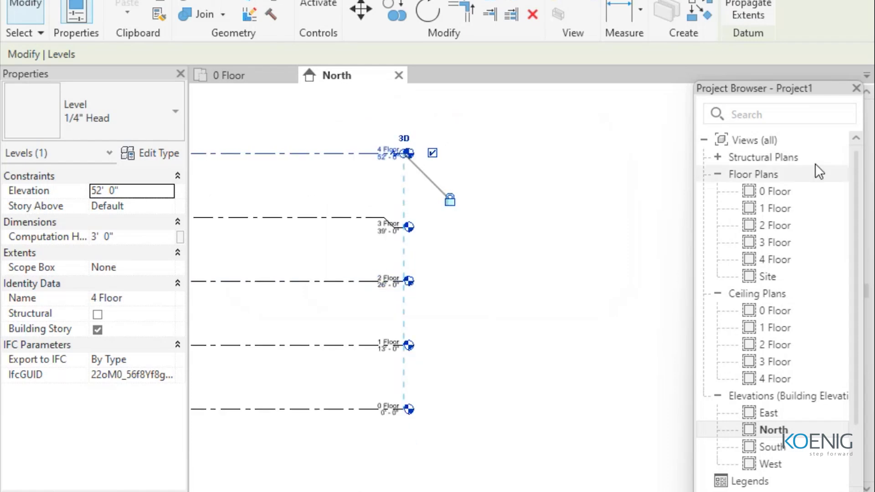
Step: Undock the Project Browser and open the East, South and West elevation views
{"action": "left_click_drag", "start_coordinate": [750, 89], "coordinate": [652, 46]}
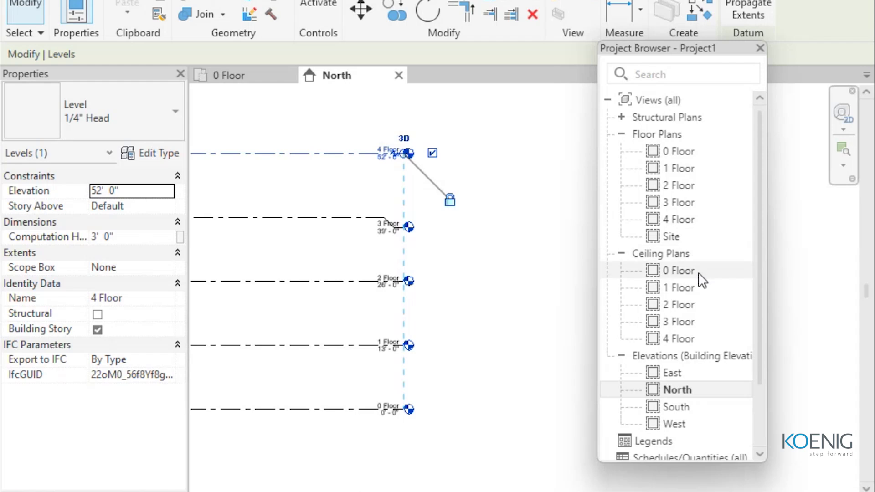
{"action": "scroll", "coordinate": [711, 311], "scroll_direction": "down", "scroll_amount": 2}
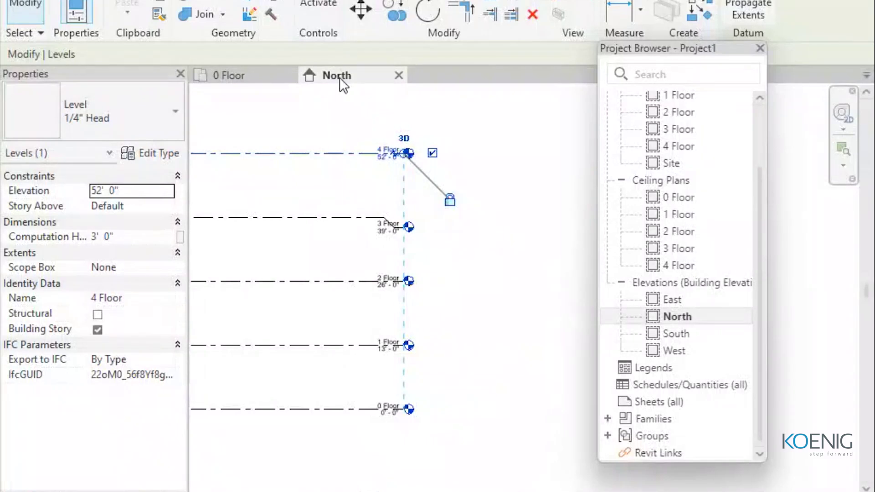
{"action": "double_click", "coordinate": [675, 301]}
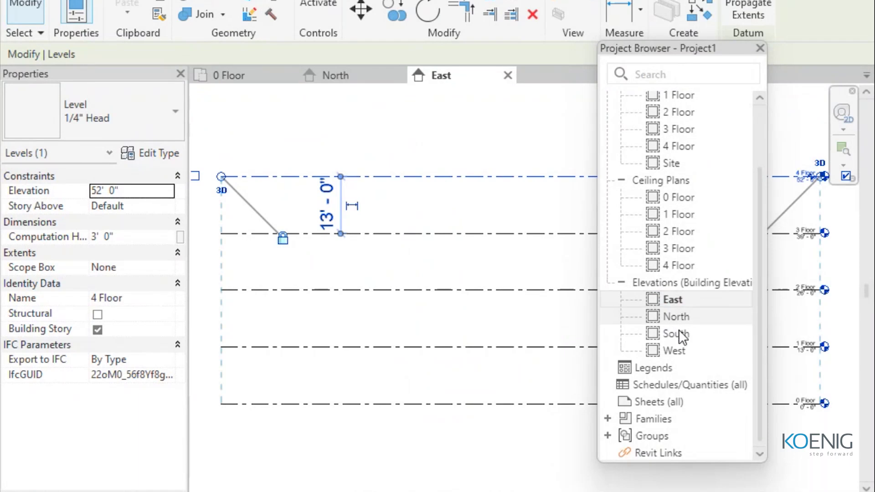
{"action": "left_click", "coordinate": [679, 332]}
{"action": "double_click", "coordinate": [679, 332]}
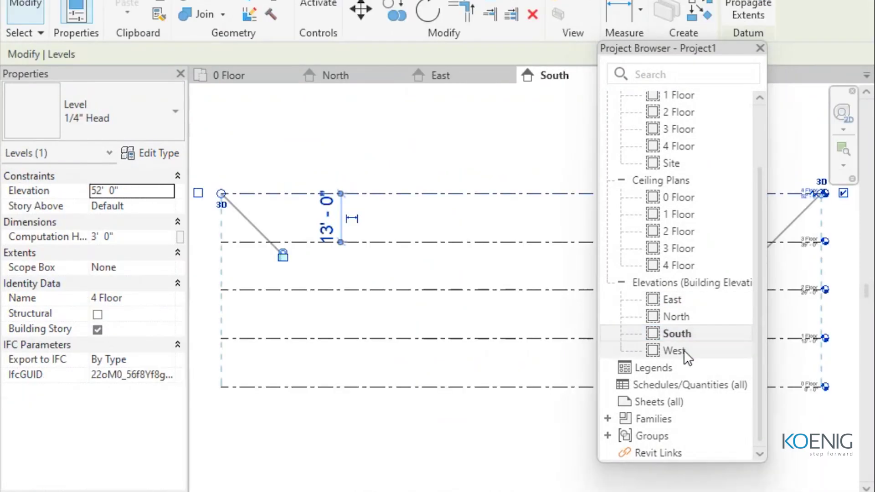
{"action": "double_click", "coordinate": [684, 350]}
{"action": "left_click_drag", "start_coordinate": [686, 48], "coordinate": [698, 171]}
Step: Close the West, South and East elevation view tabs
{"action": "left_click", "coordinate": [725, 76]}
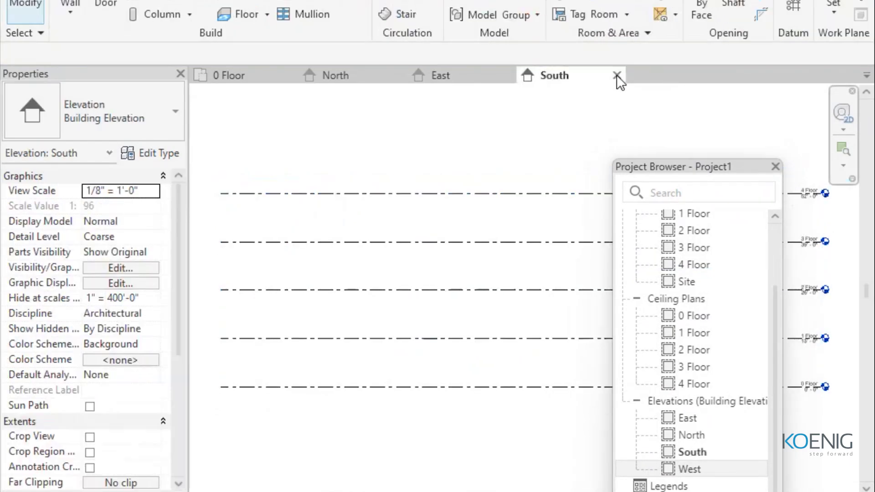
{"action": "left_click", "coordinate": [618, 75]}
{"action": "left_click", "coordinate": [508, 76]}
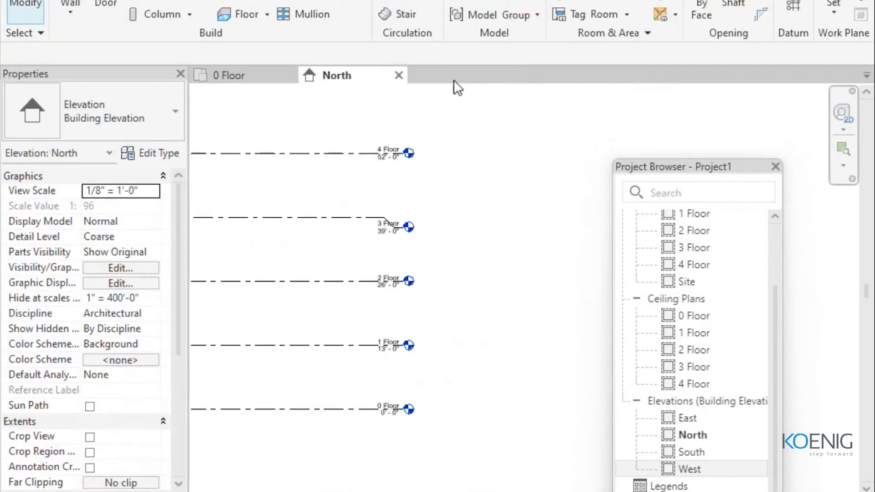
{"action": "left_click", "coordinate": [234, 76]}
{"action": "left_click", "coordinate": [335, 75]}
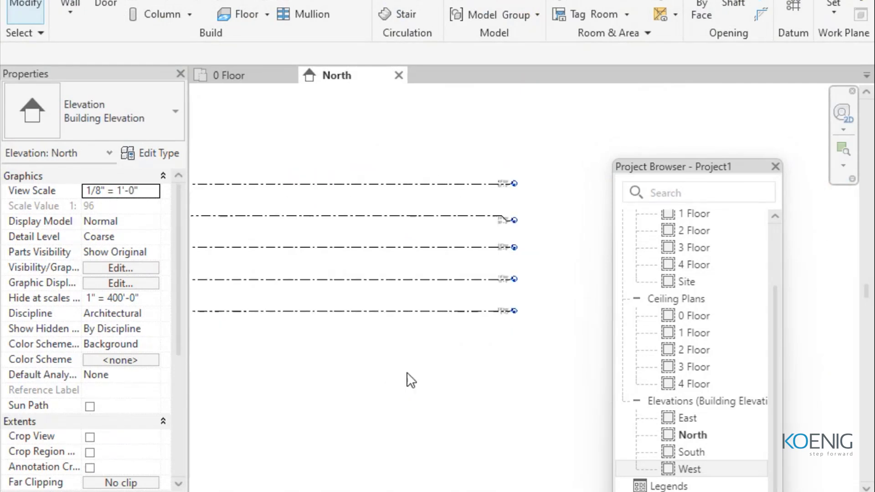
Step: Pan the North elevation, reposition the Project Browser, and switch to the 0 Floor plan
{"action": "middle_click_drag", "start_coordinate": [411, 381], "coordinate": [523, 375]}
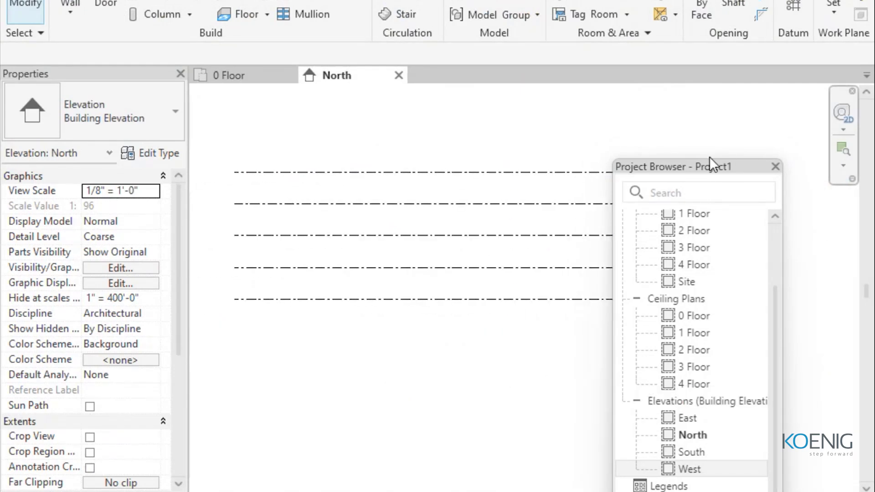
{"action": "left_click_drag", "start_coordinate": [709, 159], "coordinate": [770, 95]}
{"action": "scroll", "coordinate": [469, 289], "scroll_direction": "up", "scroll_amount": 1}
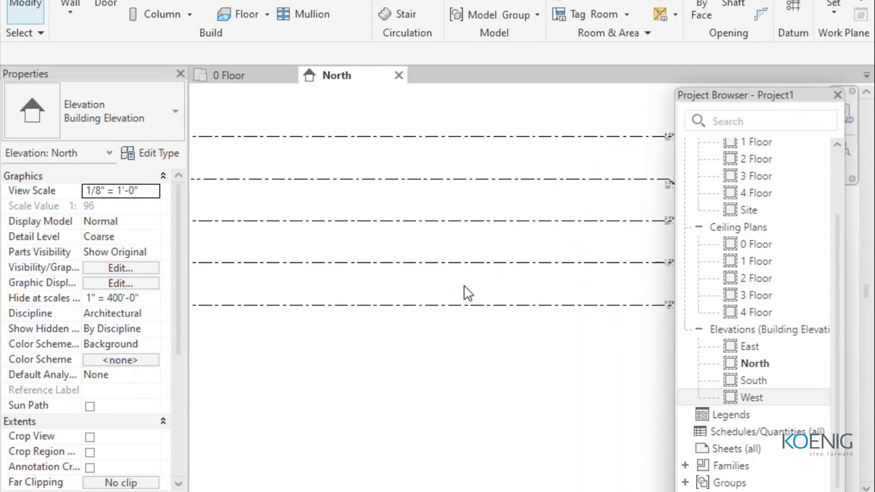
{"action": "scroll", "coordinate": [465, 292], "scroll_direction": "down", "scroll_amount": 2}
{"action": "scroll", "coordinate": [465, 291], "scroll_direction": "up", "scroll_amount": 1}
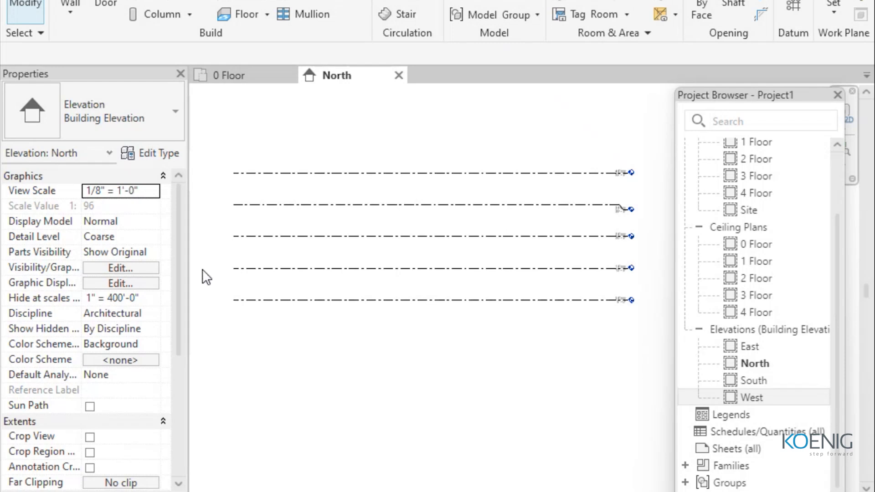
{"action": "left_click", "coordinate": [259, 74]}
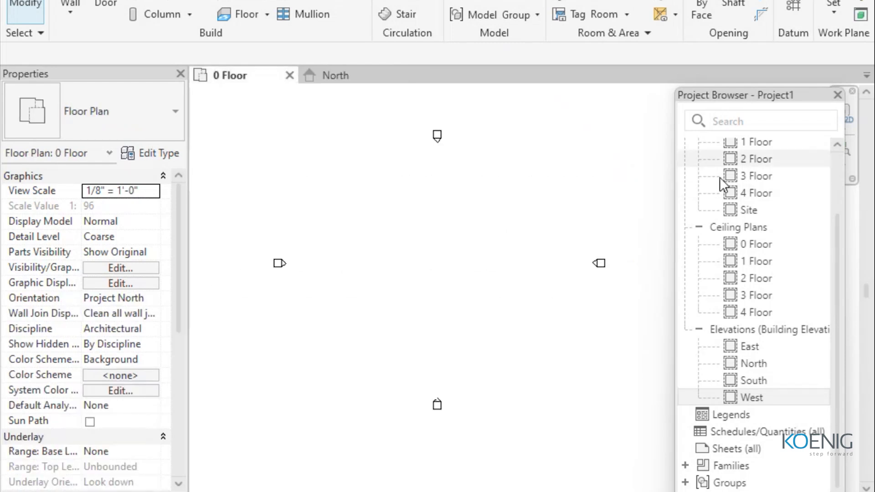
{"action": "scroll", "coordinate": [725, 182], "scroll_direction": "up", "scroll_amount": 3}
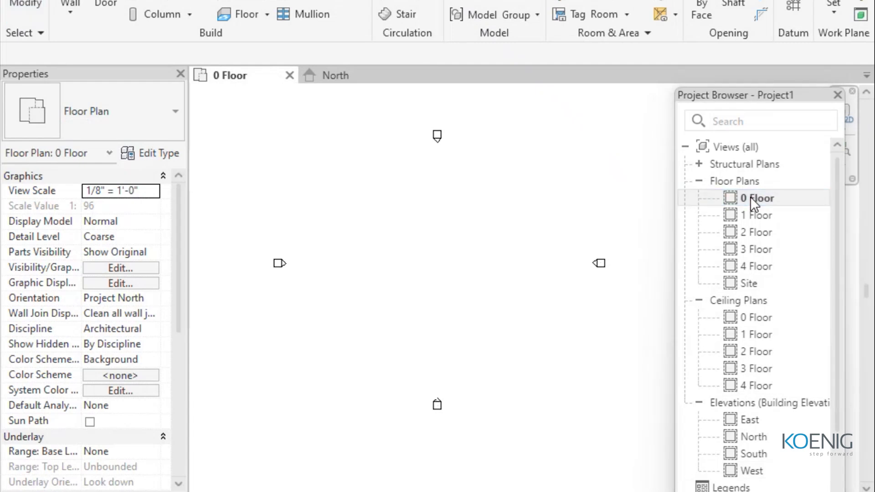
{"action": "left_click_drag", "start_coordinate": [748, 94], "coordinate": [771, 96]}
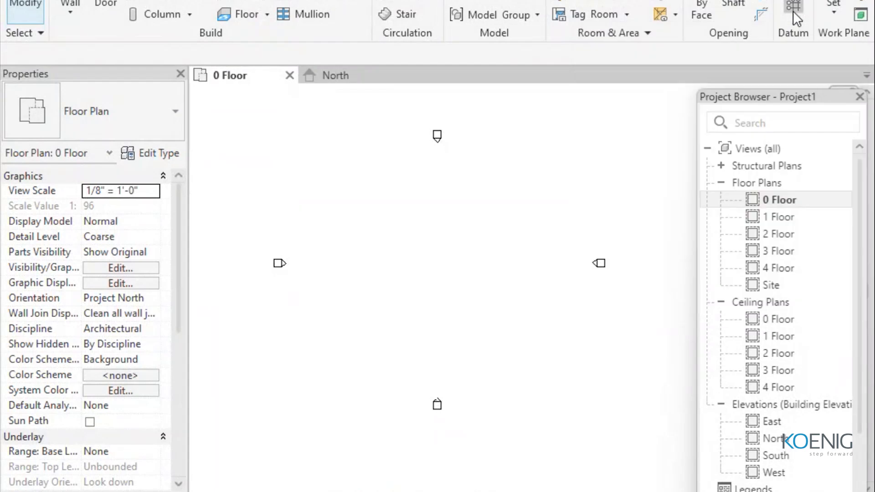
Step: Draw a horizontal grid line across the upper part of the 0 Floor plan with the Grid tool
{"action": "left_click", "coordinate": [793, 11]}
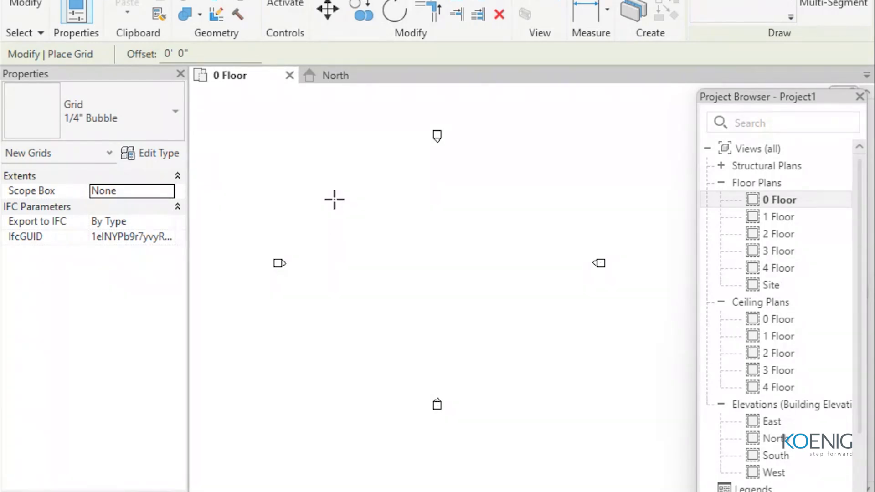
{"action": "left_click", "coordinate": [316, 193]}
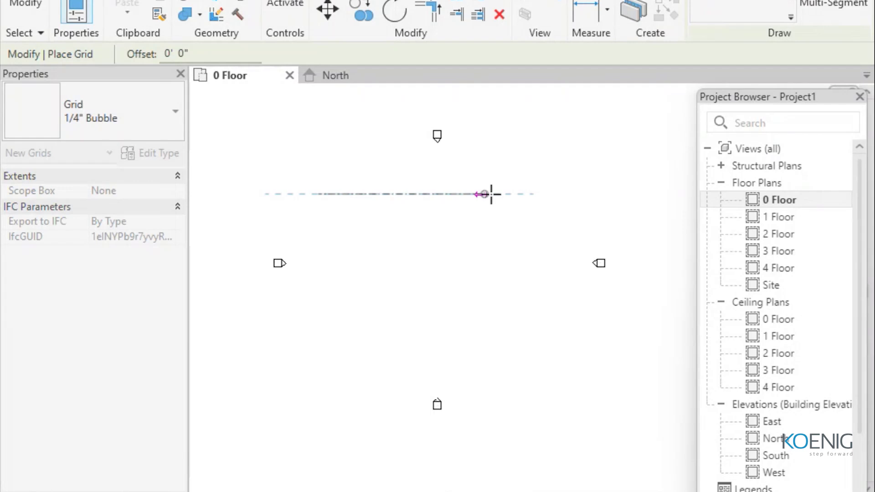
{"action": "left_click", "coordinate": [543, 194]}
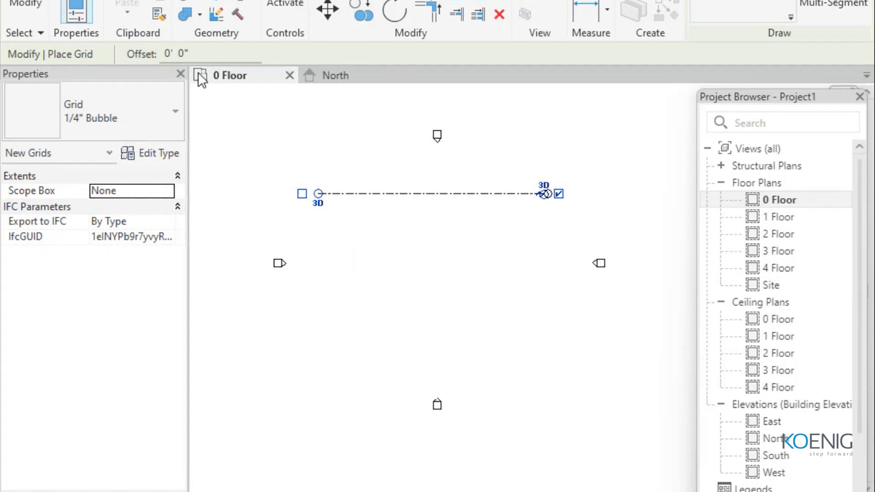
{"action": "left_click", "coordinate": [168, 53]}
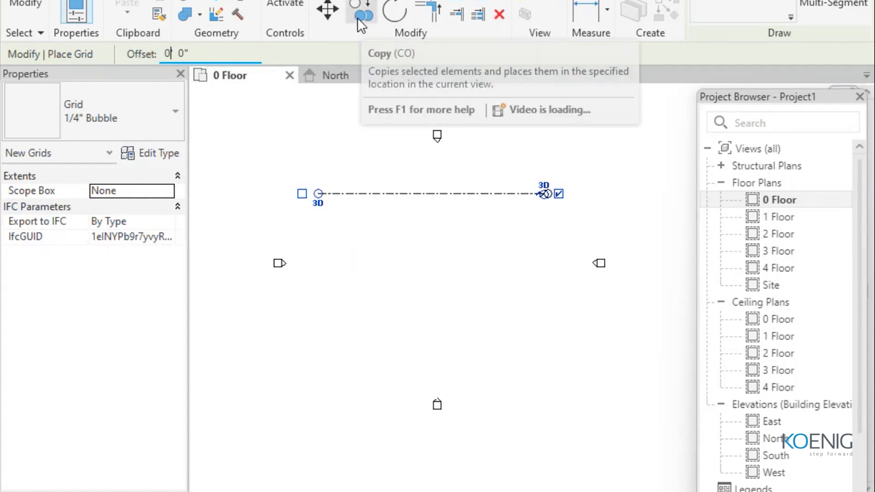
{"action": "type", "text": "20"}
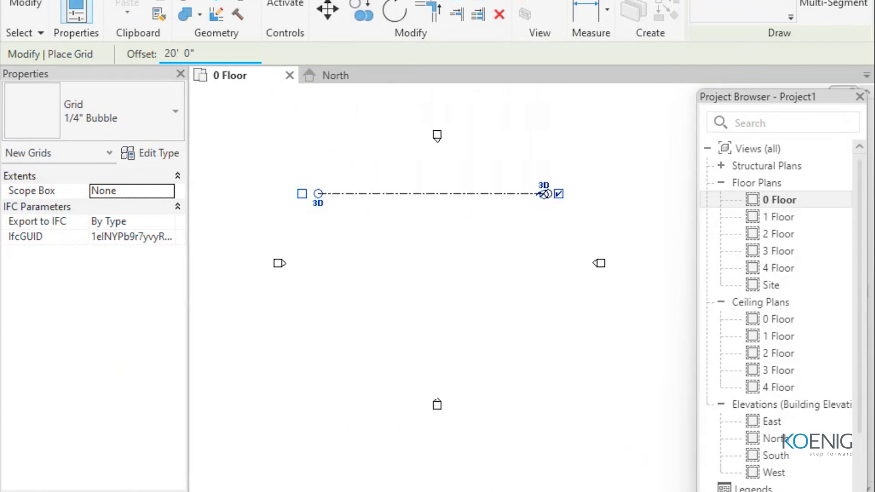
{"action": "left_click", "coordinate": [757, 11]}
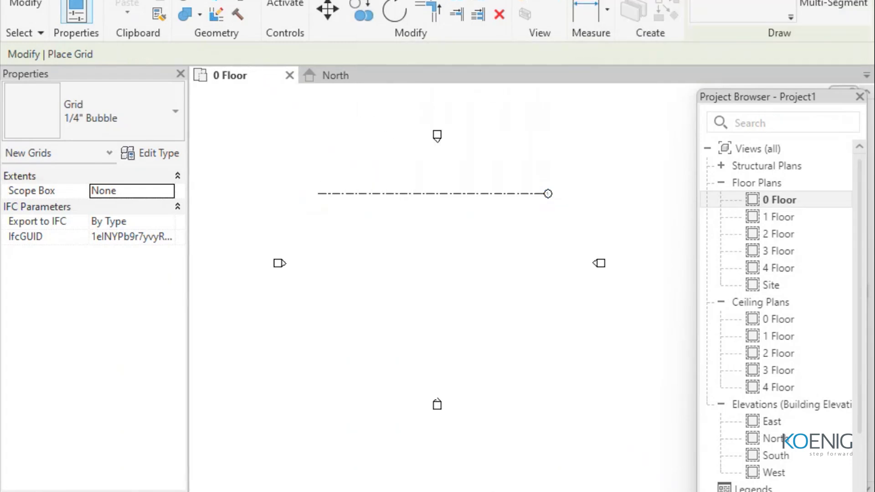
{"action": "left_click", "coordinate": [484, 199]}
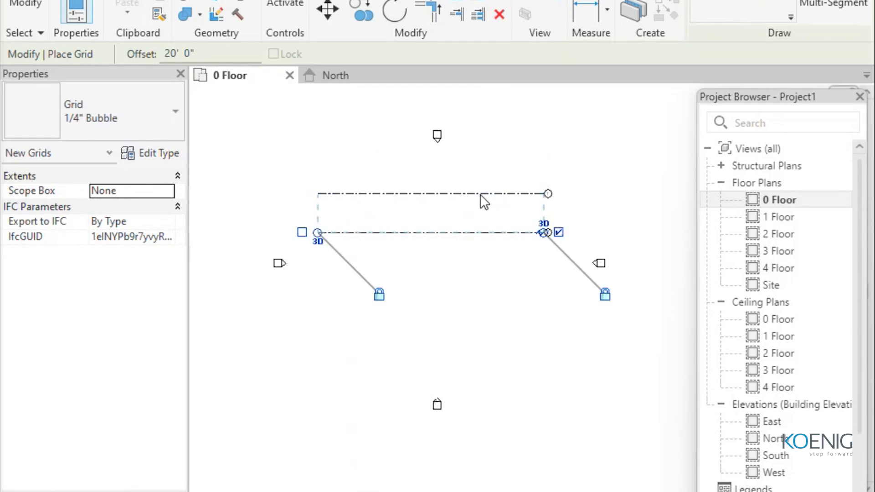
{"action": "left_click", "coordinate": [475, 235]}
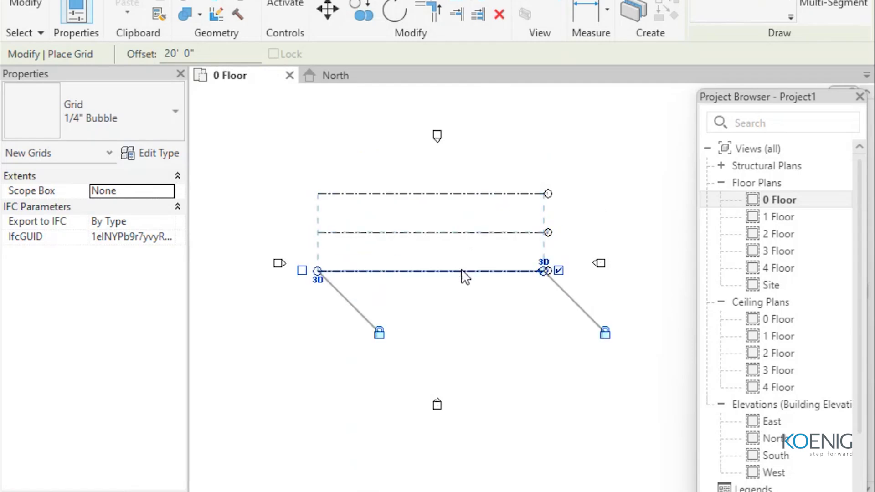
{"action": "left_click", "coordinate": [463, 278]}
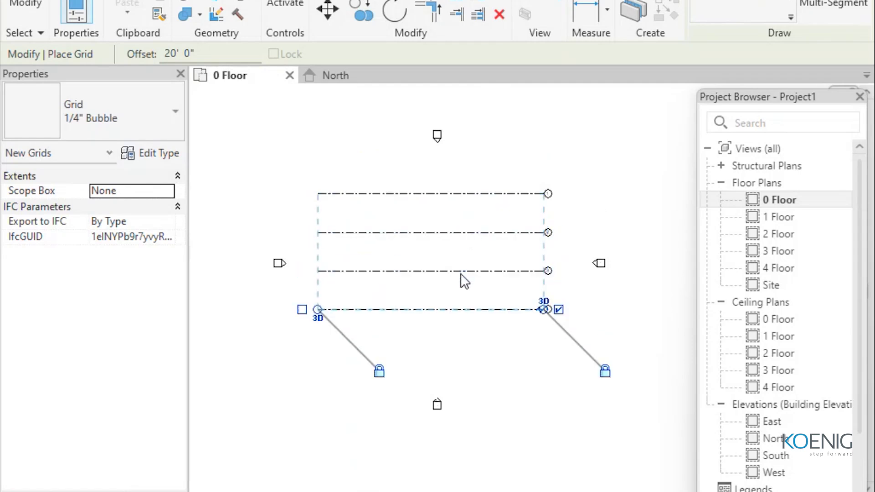
{"action": "left_click", "coordinate": [461, 310]}
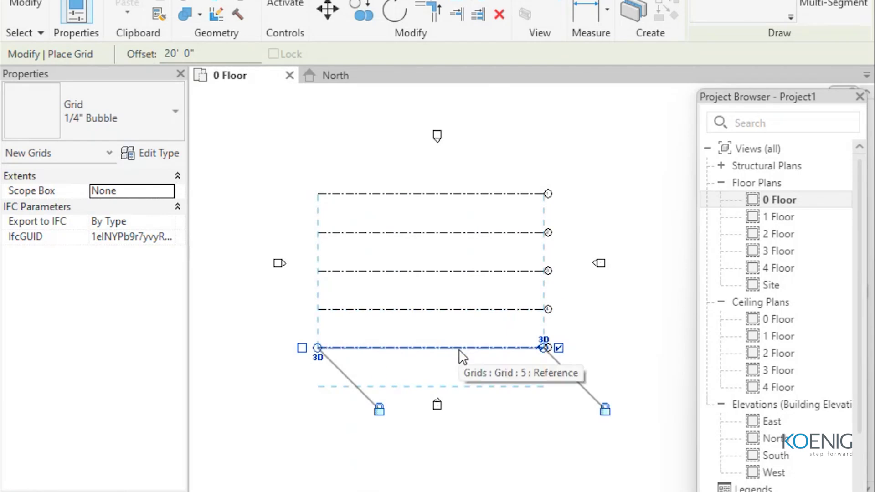
{"action": "left_click", "coordinate": [459, 351]}
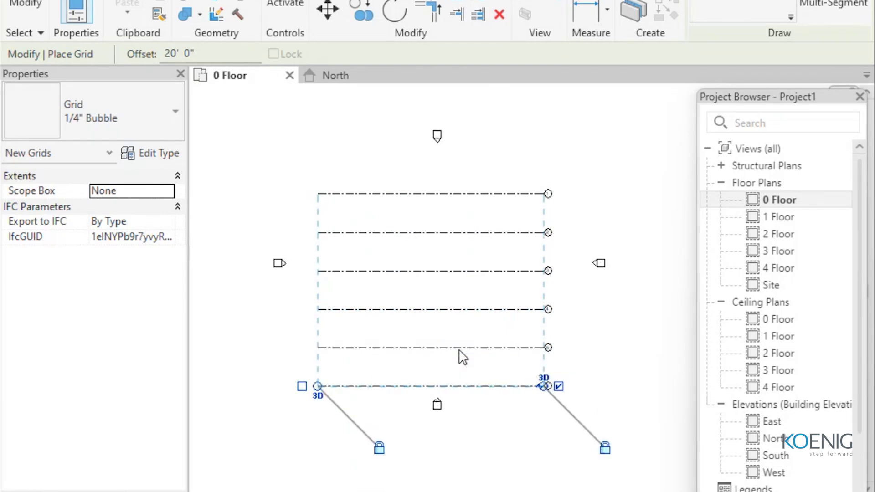
{"action": "right_click", "coordinate": [518, 129]}
{"action": "left_click", "coordinate": [557, 142]}
{"action": "right_click", "coordinate": [557, 142]}
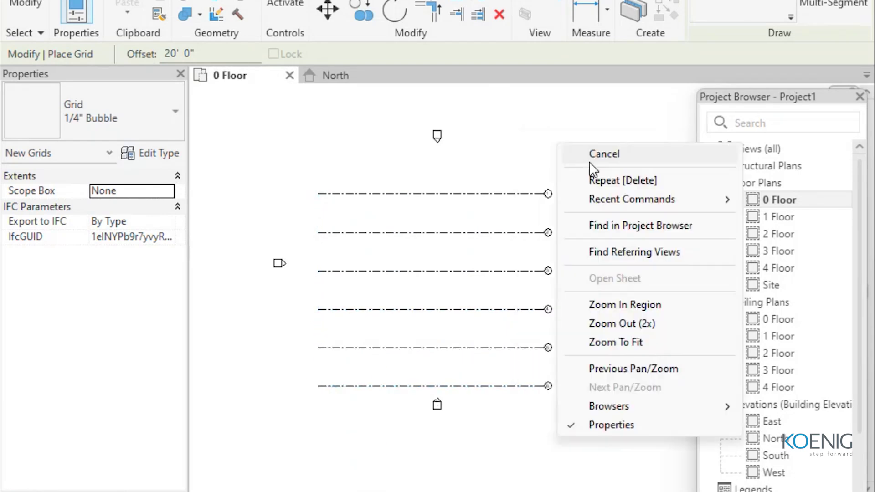
{"action": "left_click", "coordinate": [589, 160]}
{"action": "scroll", "coordinate": [603, 267], "scroll_direction": "down", "scroll_amount": 2}
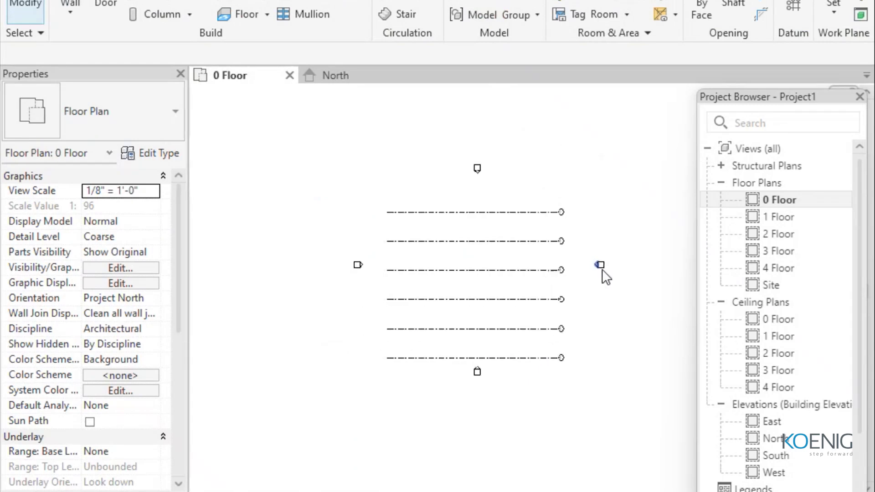
{"action": "scroll", "coordinate": [603, 269], "scroll_direction": "up", "scroll_amount": 2}
{"action": "middle_click_drag", "start_coordinate": [627, 307], "coordinate": [653, 253]}
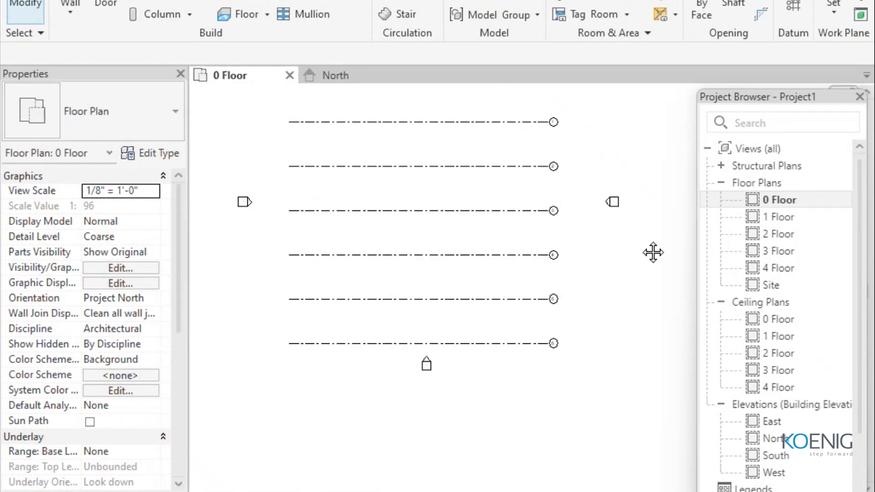
{"action": "scroll", "coordinate": [645, 239], "scroll_direction": "down", "scroll_amount": 2}
{"action": "scroll", "coordinate": [634, 261], "scroll_direction": "up", "scroll_amount": 2}
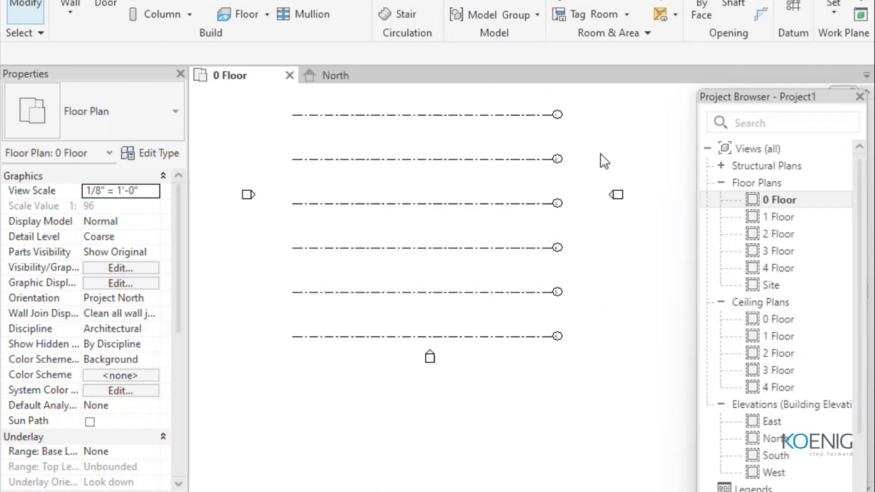
Step: Draw the first vertical grid line from top to bottom across the horizontal grids
{"action": "left_click", "coordinate": [792, 8]}
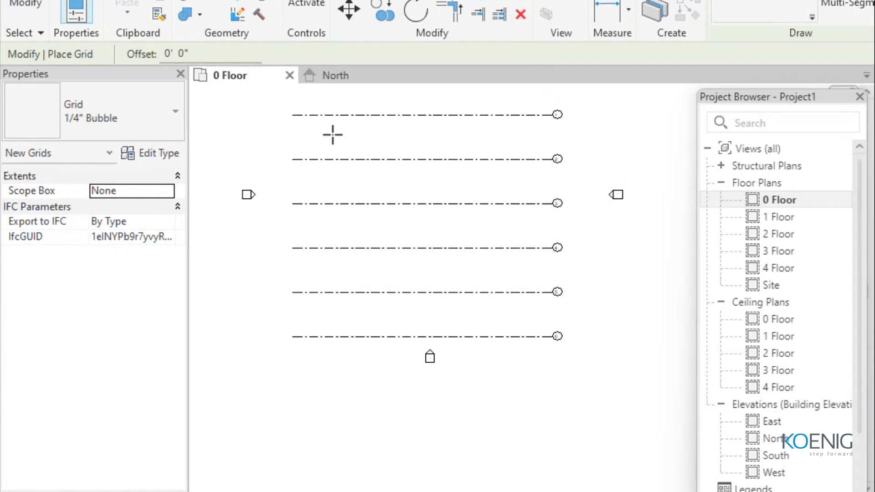
{"action": "left_click", "coordinate": [319, 93]}
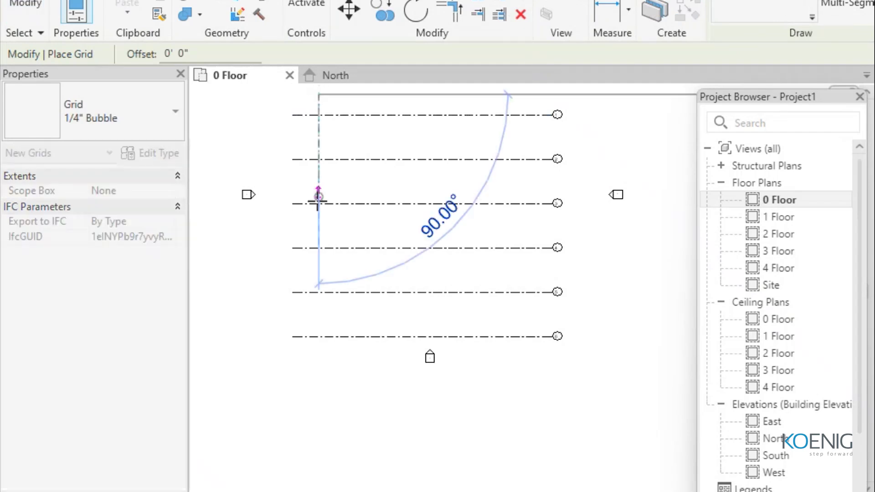
{"action": "left_click", "coordinate": [319, 348]}
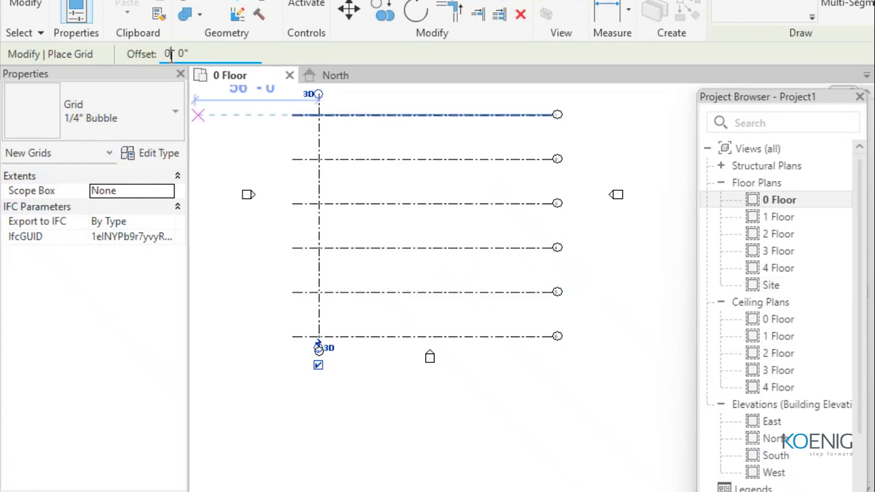
Step: Add five more vertical grid lines at a 20' offset, each picked from the previous one
{"action": "key", "text": "BackSpace"}
{"action": "key", "text": "BackSpace"}
{"action": "type", "text": "20'"}
{"action": "key", "text": "Return"}
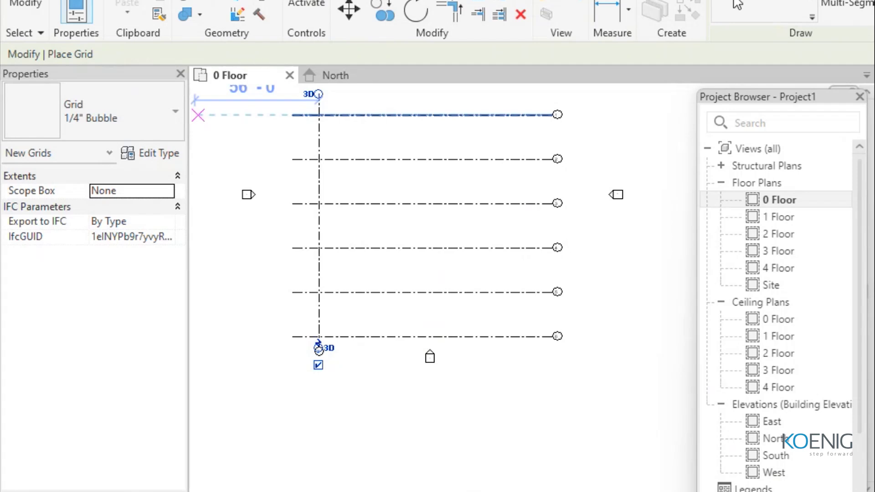
{"action": "left_click", "coordinate": [323, 137]}
{"action": "left_click", "coordinate": [365, 136]}
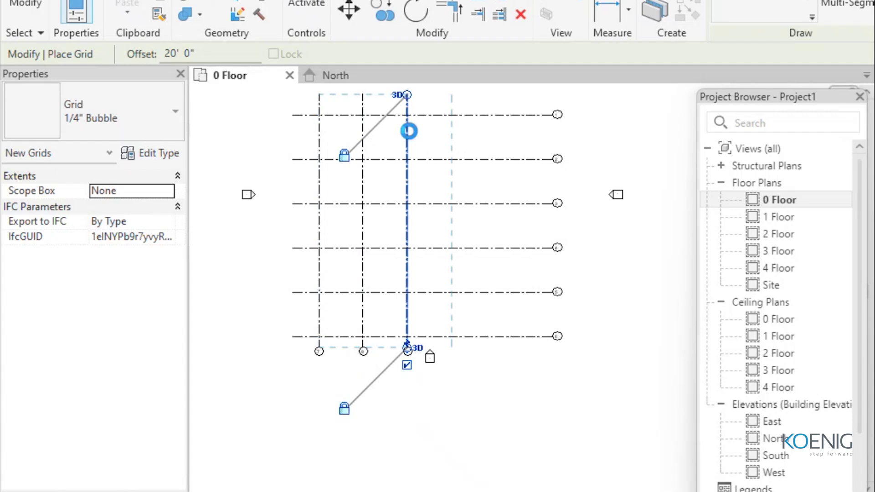
{"action": "left_click", "coordinate": [409, 131]}
{"action": "left_click", "coordinate": [456, 141]}
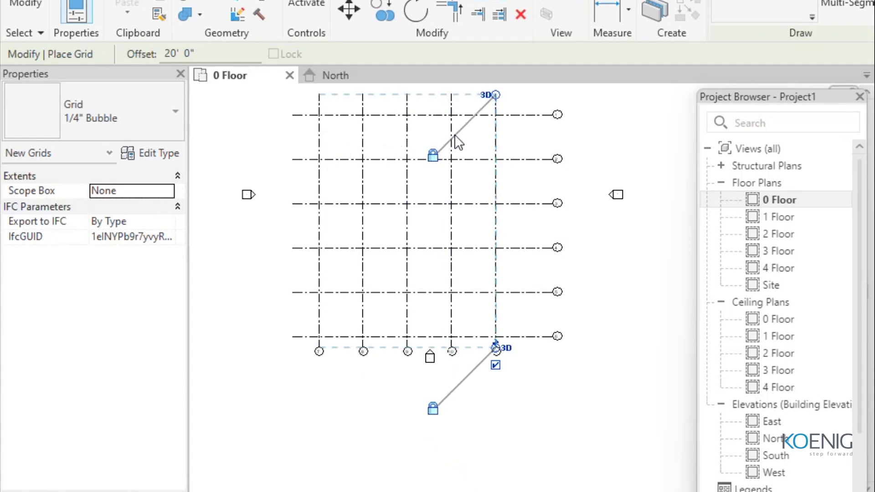
{"action": "left_click", "coordinate": [502, 137]}
Step: Cancel the grid pick and finish placing grid lines
{"action": "right_click", "coordinate": [634, 130]}
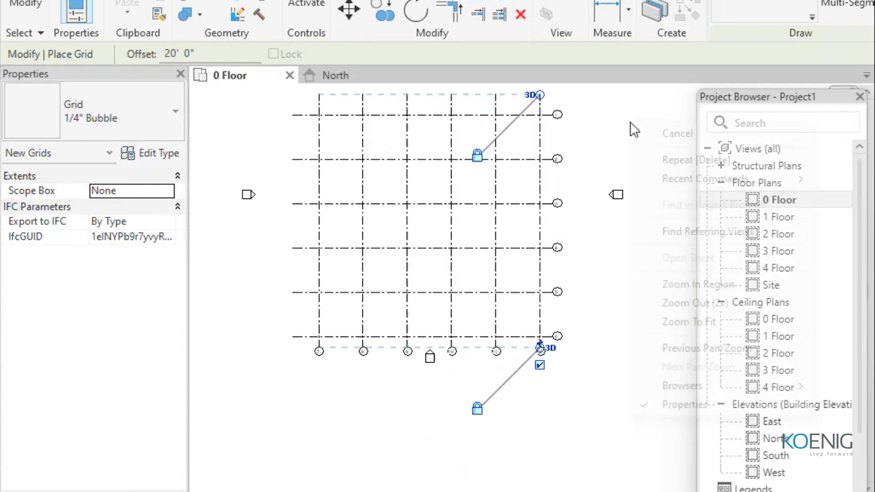
{"action": "left_click", "coordinate": [655, 132]}
{"action": "right_click", "coordinate": [657, 139]}
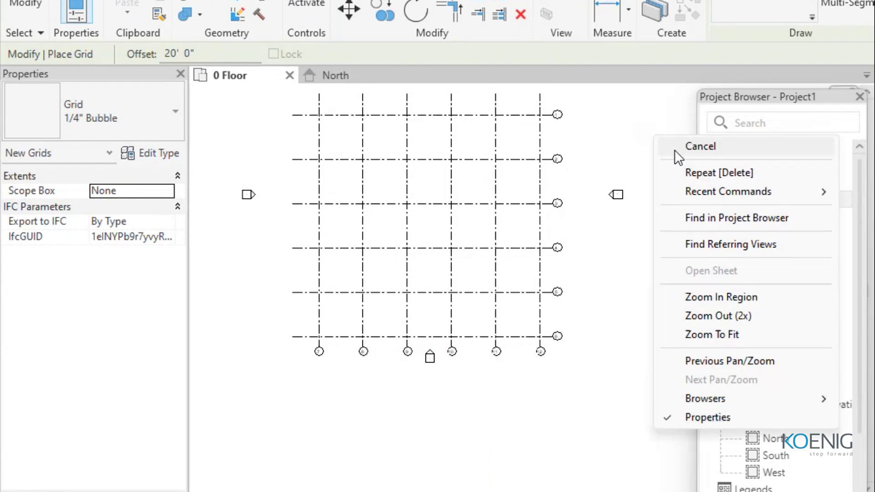
{"action": "left_click", "coordinate": [675, 149]}
{"action": "scroll", "coordinate": [606, 171], "scroll_direction": "down", "scroll_amount": 1}
{"action": "scroll", "coordinate": [607, 175], "scroll_direction": "up", "scroll_amount": 2}
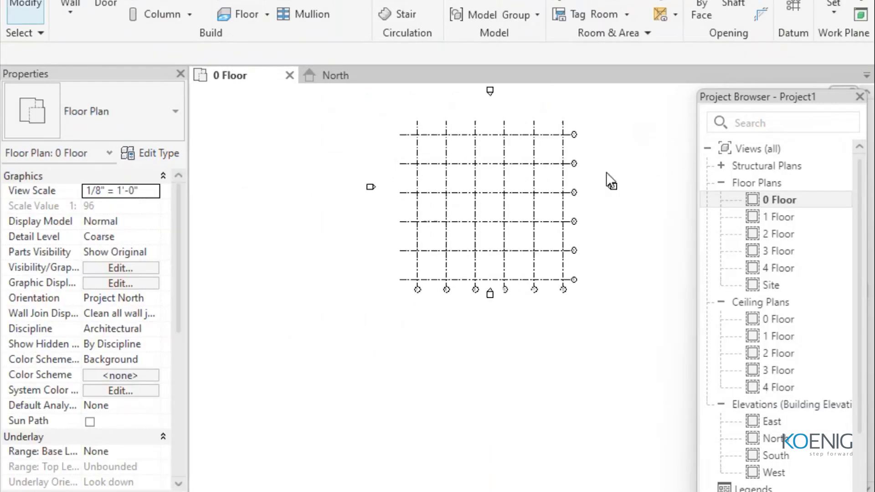
{"action": "scroll", "coordinate": [545, 347], "scroll_direction": "up", "scroll_amount": 2}
{"action": "scroll", "coordinate": [549, 321], "scroll_direction": "down", "scroll_amount": 2}
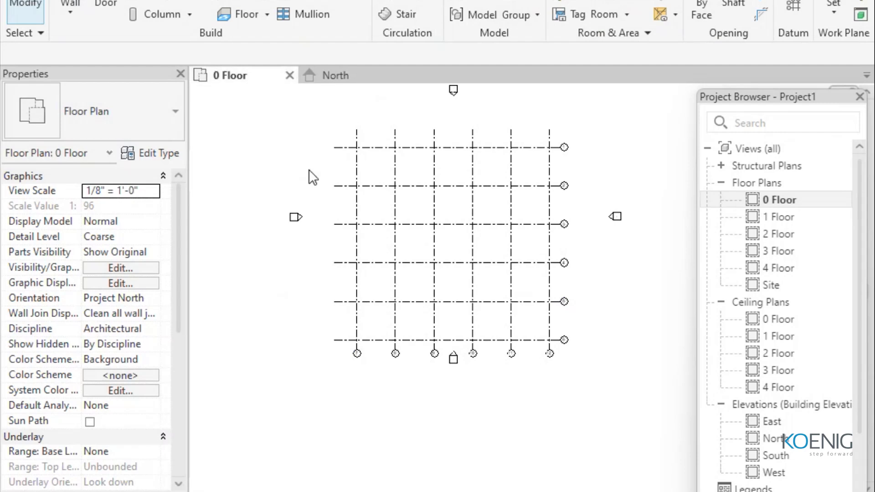
{"action": "left_click", "coordinate": [777, 217]}
{"action": "double_click", "coordinate": [777, 217]}
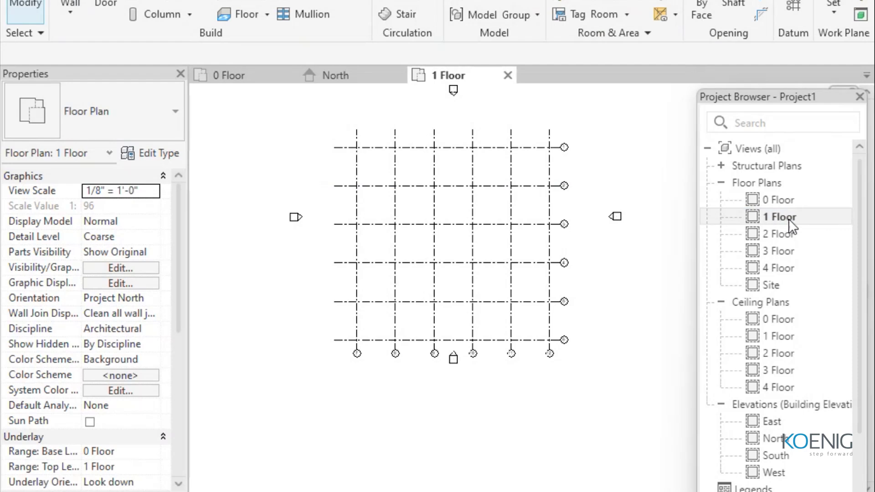
{"action": "double_click", "coordinate": [782, 237]}
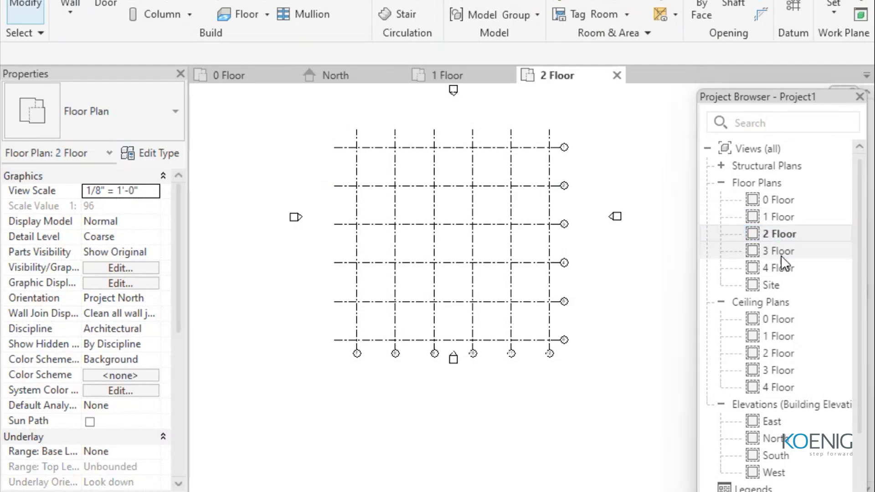
{"action": "double_click", "coordinate": [780, 253]}
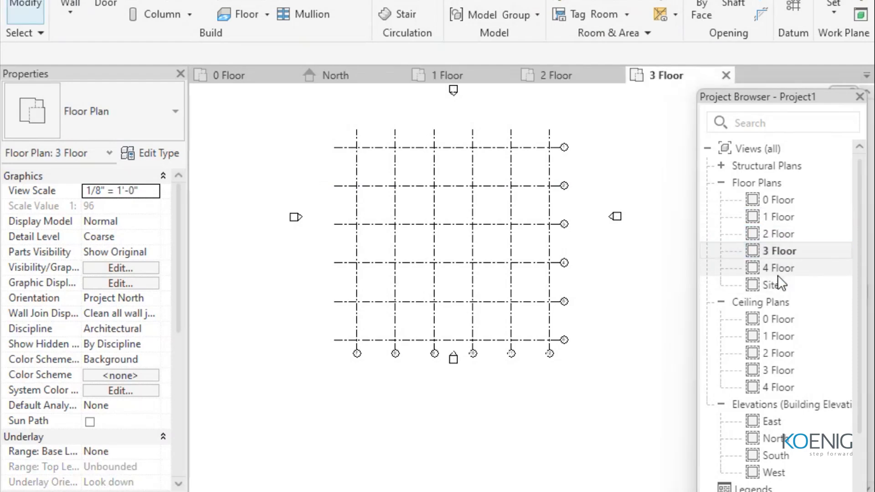
{"action": "double_click", "coordinate": [781, 267]}
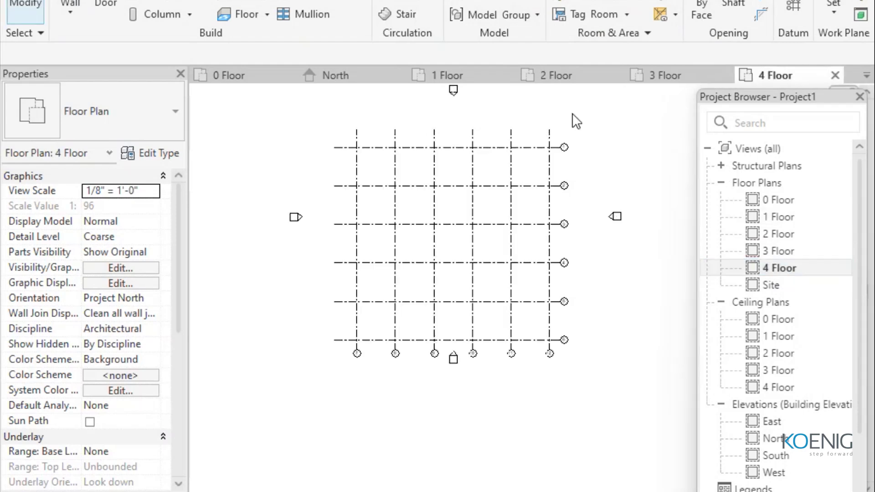
{"action": "left_click", "coordinate": [835, 76]}
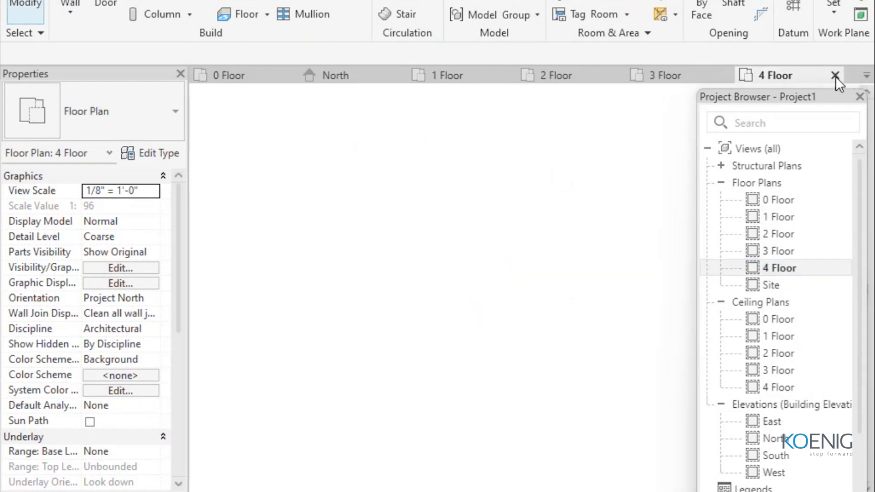
{"action": "left_click", "coordinate": [726, 75]}
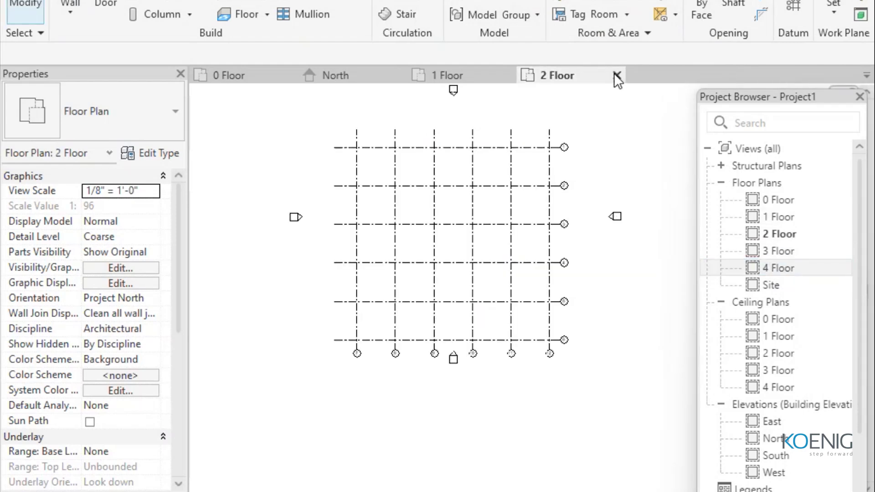
{"action": "left_click", "coordinate": [614, 76]}
{"action": "left_click", "coordinate": [510, 76]}
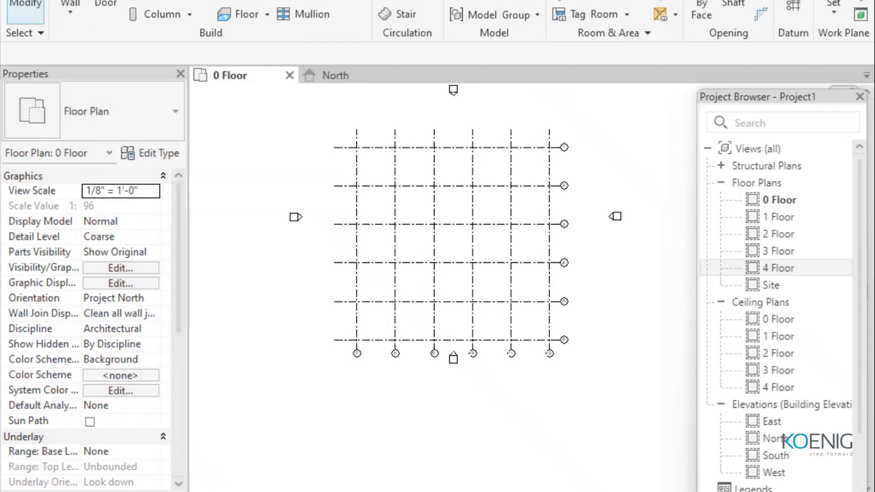
Step: Expand the Wall dropdown on the Architecture tab to show the available wall kinds
{"action": "left_click", "coordinate": [71, 14]}
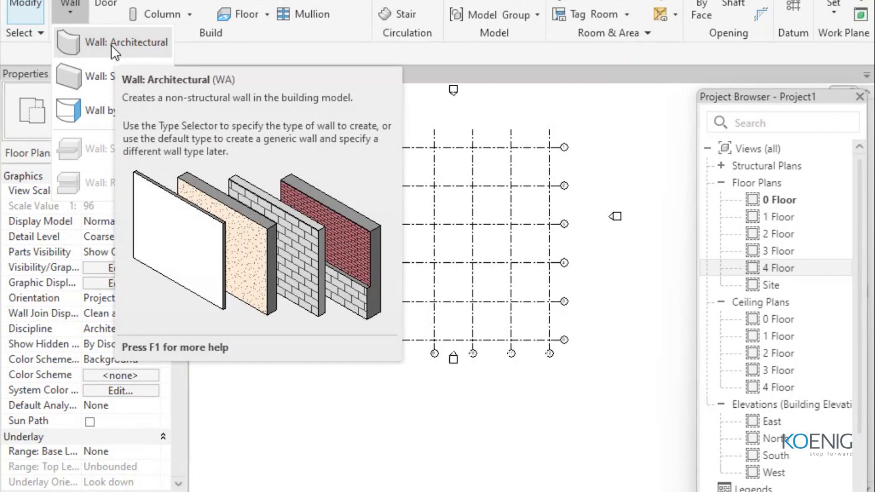
Step: Start an architectural wall and set its type to Exterior - Brick on CMU
{"action": "left_click", "coordinate": [110, 45]}
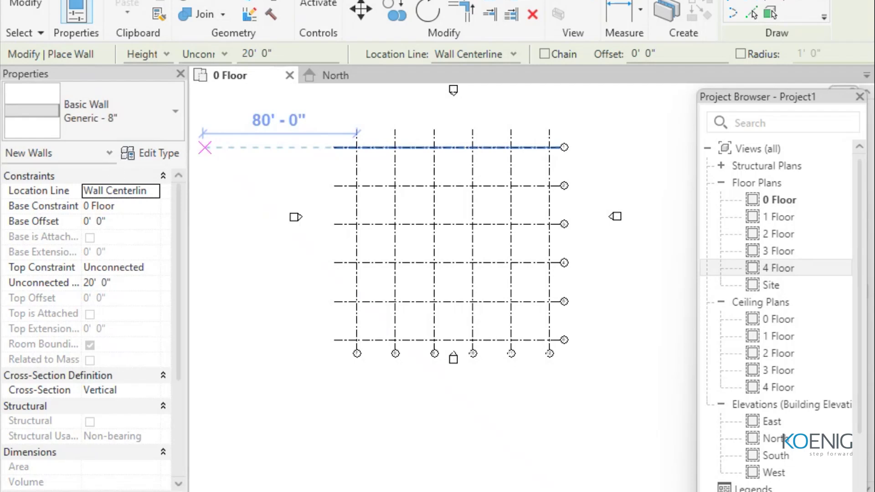
{"action": "left_click", "coordinate": [151, 92]}
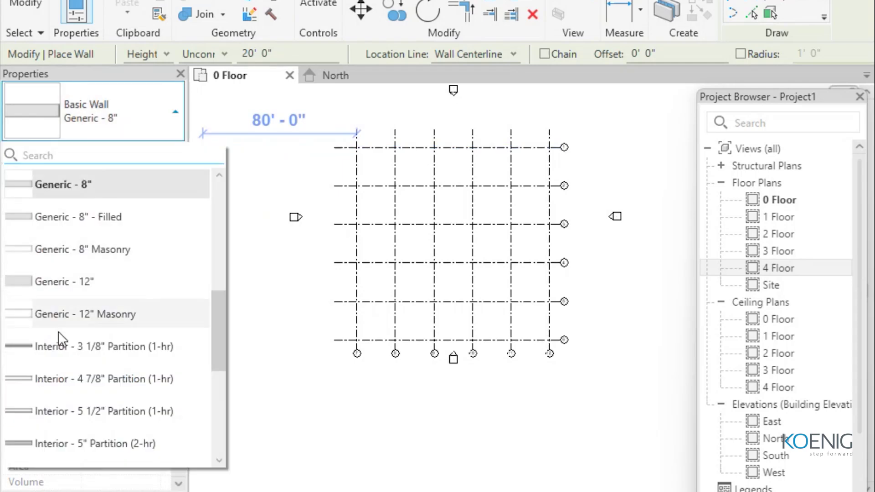
{"action": "mouse_move", "coordinate": [98, 190]}
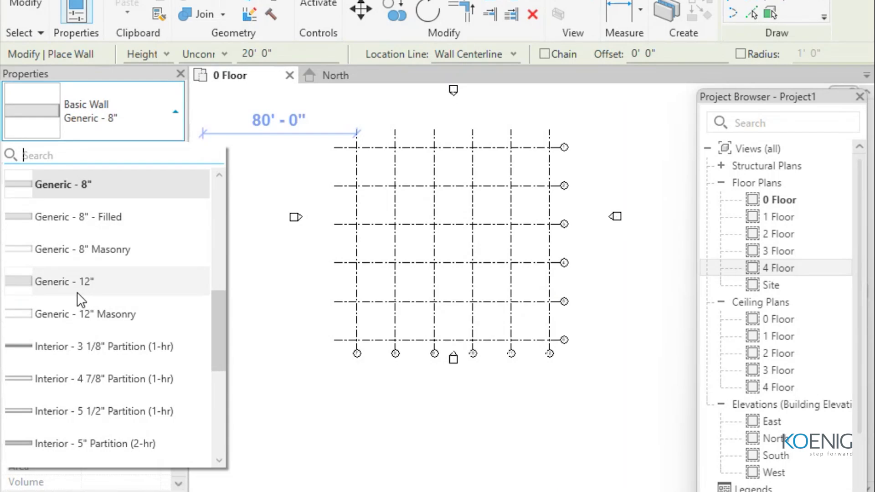
{"action": "scroll", "coordinate": [78, 292], "scroll_direction": "down", "scroll_amount": 5}
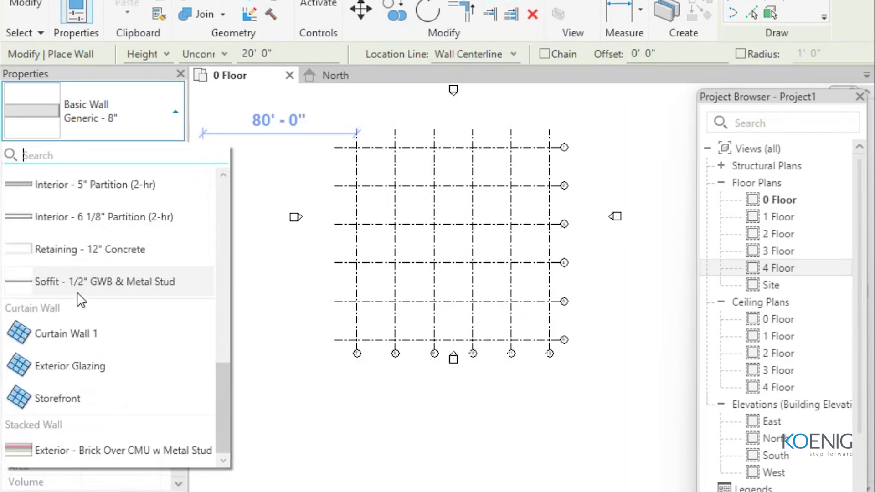
{"action": "scroll", "coordinate": [78, 292], "scroll_direction": "up", "scroll_amount": 10}
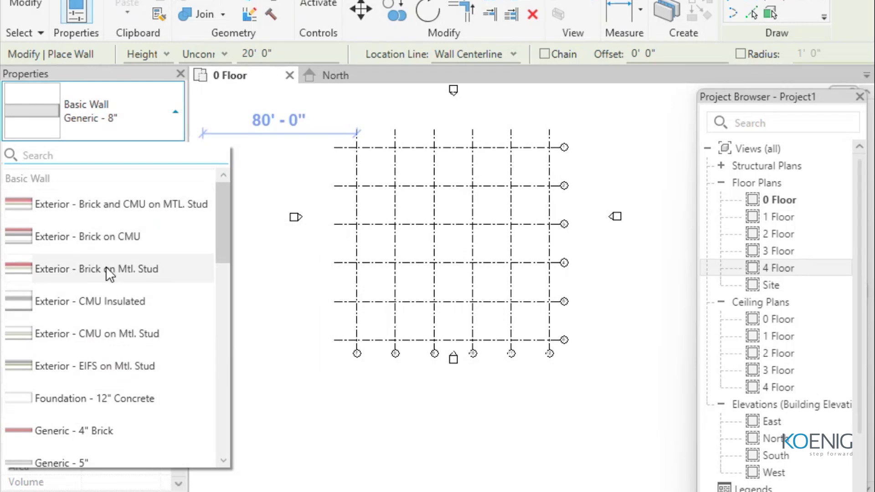
{"action": "left_click", "coordinate": [119, 237]}
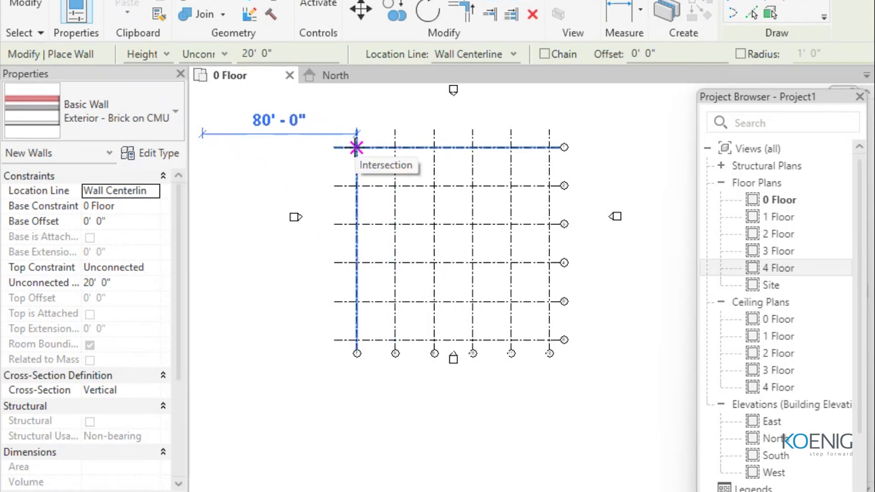
Step: Draw the 100' top wall, the 80' right wall and the inward bottom segment along the grid
{"action": "left_click", "coordinate": [357, 147]}
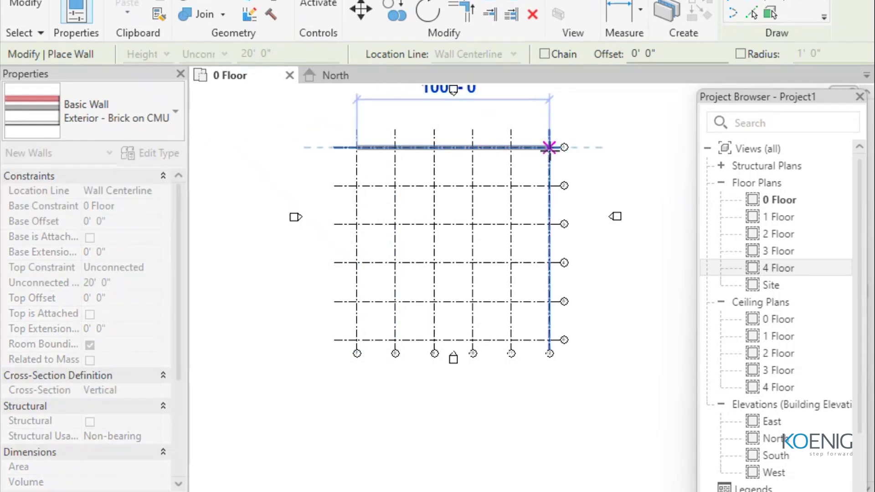
{"action": "left_click", "coordinate": [550, 147]}
{"action": "left_click", "coordinate": [549, 147]}
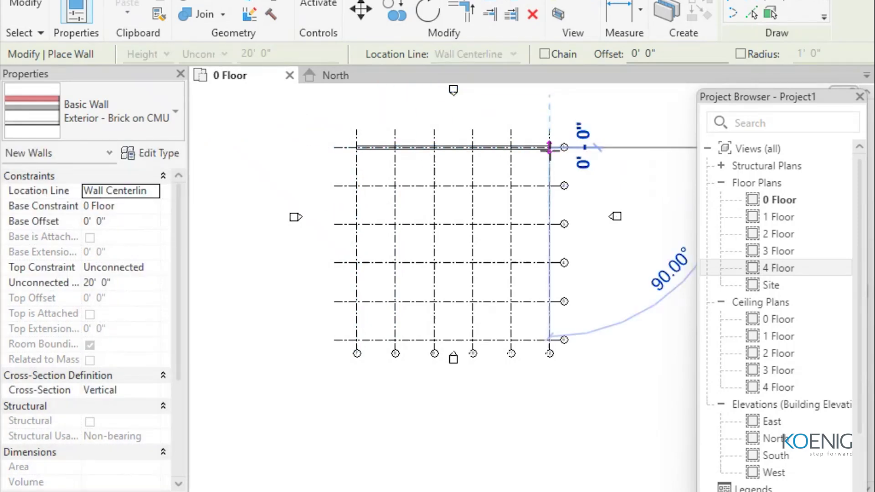
{"action": "left_click", "coordinate": [550, 302]}
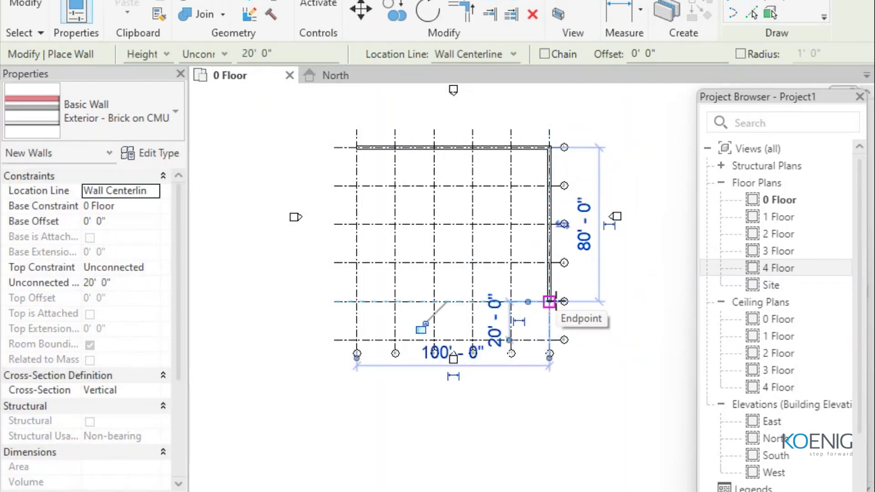
{"action": "left_click", "coordinate": [550, 301]}
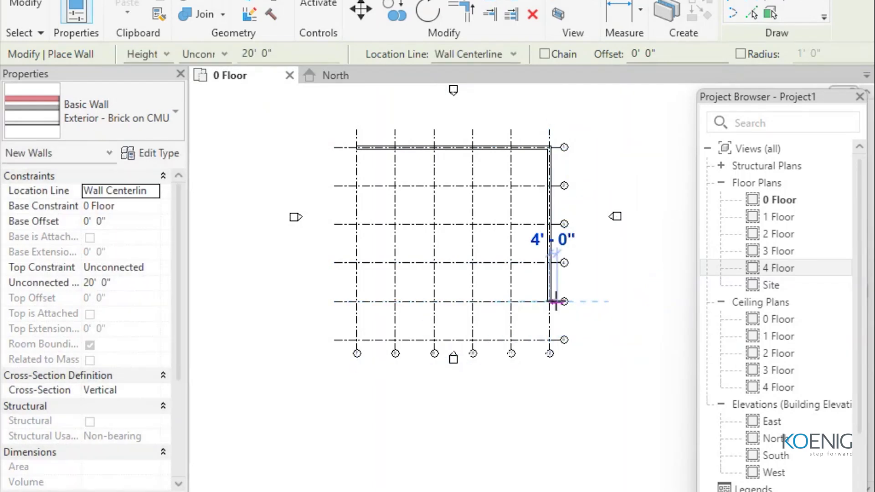
{"action": "left_click", "coordinate": [434, 301]}
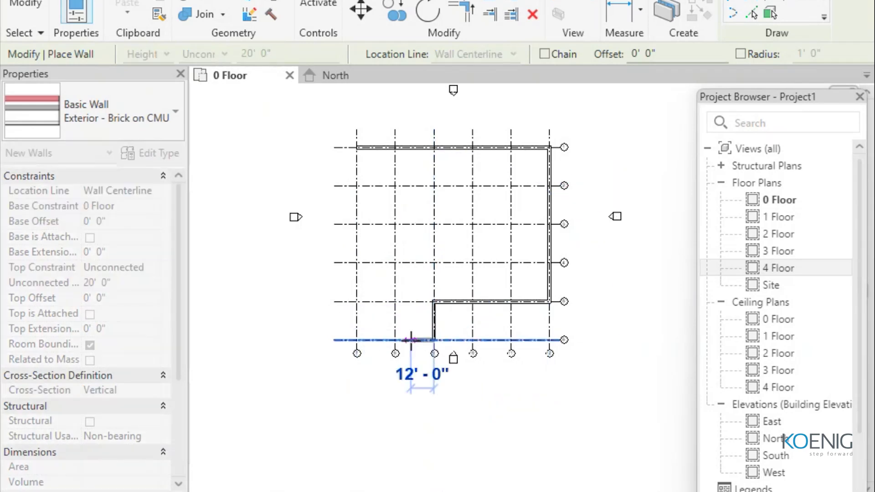
Step: Add the bottom and left walls to close the L-shaped outline, then exit wall placement
{"action": "left_click", "coordinate": [357, 339]}
{"action": "left_click", "coordinate": [356, 340]}
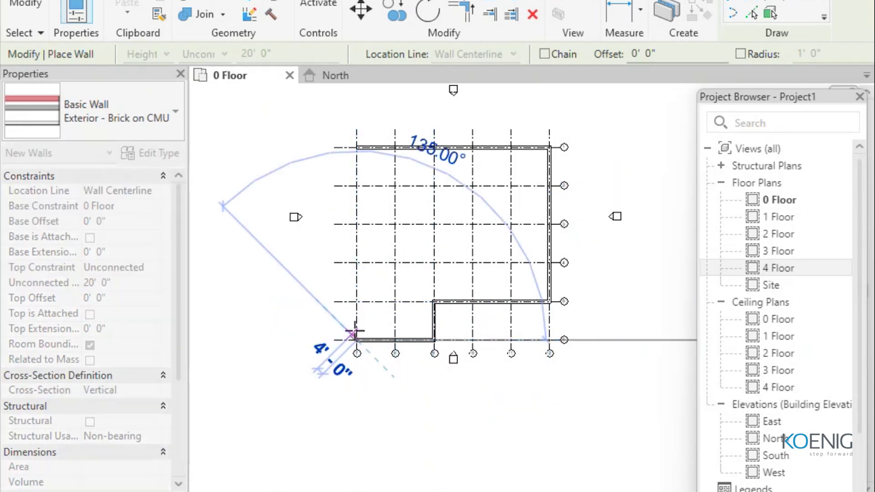
{"action": "left_click", "coordinate": [357, 147]}
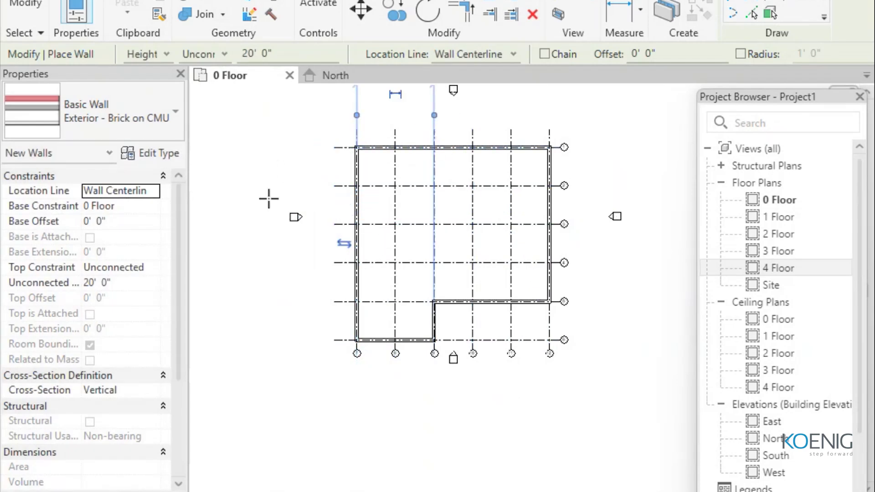
{"action": "right_click", "coordinate": [230, 159]}
{"action": "left_click", "coordinate": [265, 170]}
{"action": "right_click", "coordinate": [256, 170]}
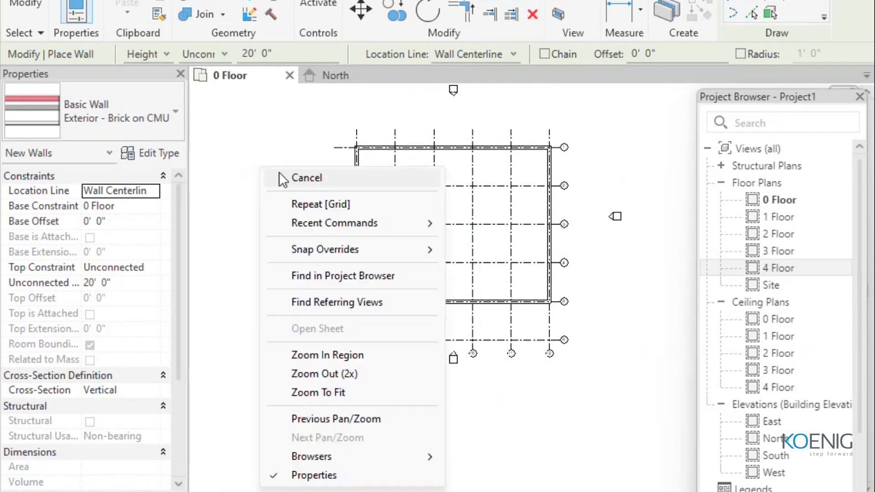
{"action": "left_click", "coordinate": [286, 176]}
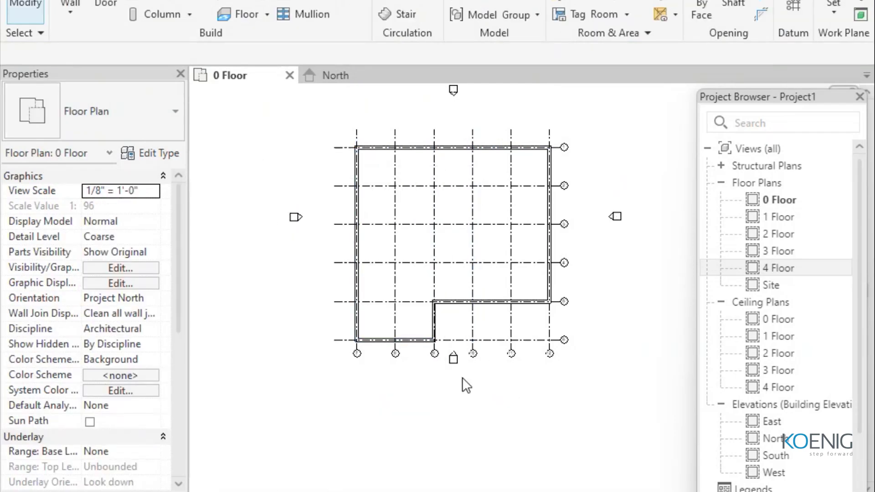
{"action": "scroll", "coordinate": [465, 385], "scroll_direction": "up", "scroll_amount": 1}
{"action": "scroll", "coordinate": [465, 386], "scroll_direction": "down", "scroll_amount": 2}
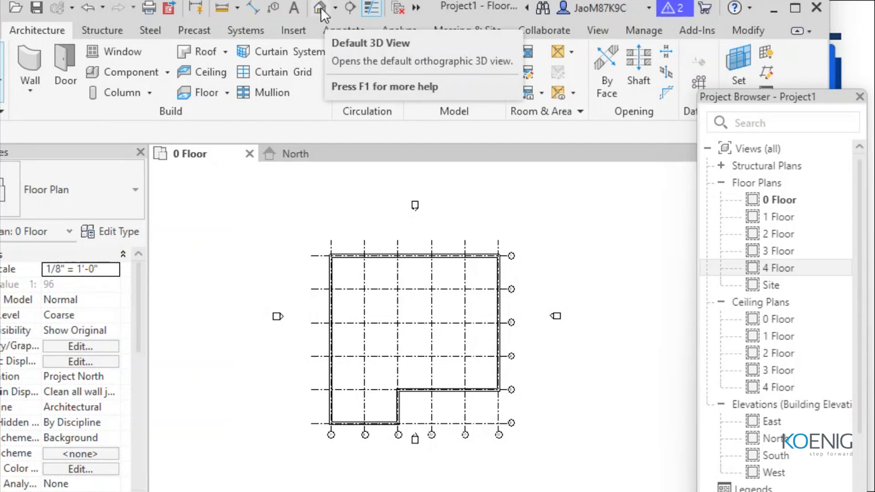
Step: Open the default 3D view and set its visual style to Realistic
{"action": "left_click", "coordinate": [321, 7]}
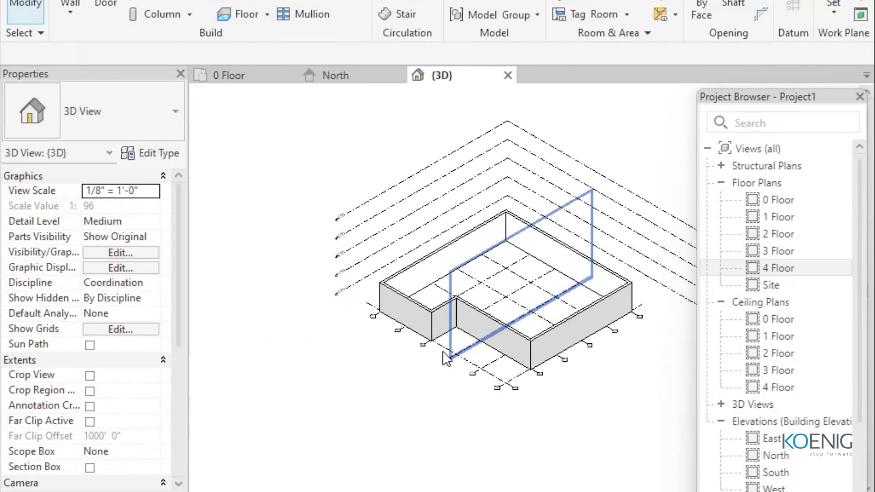
{"action": "scroll", "coordinate": [447, 342], "scroll_direction": "up", "scroll_amount": 5}
{"action": "scroll", "coordinate": [447, 340], "scroll_direction": "down", "scroll_amount": 1}
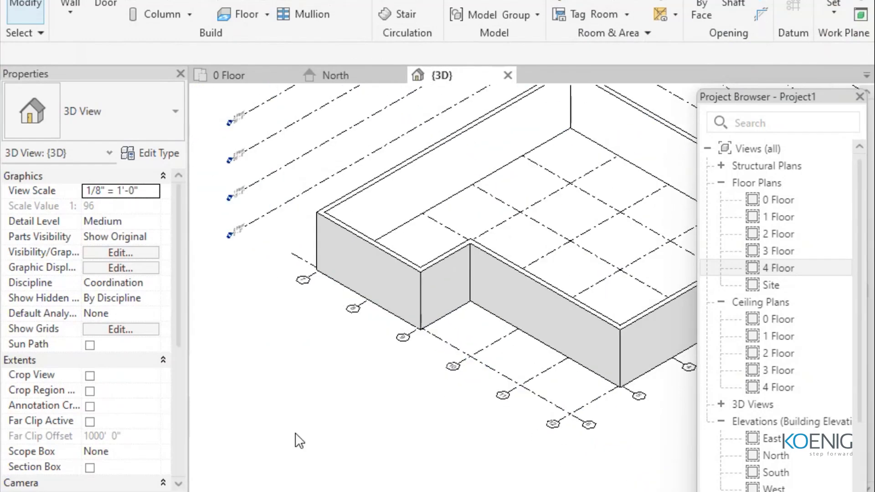
{"action": "left_click", "coordinate": [314, 490]}
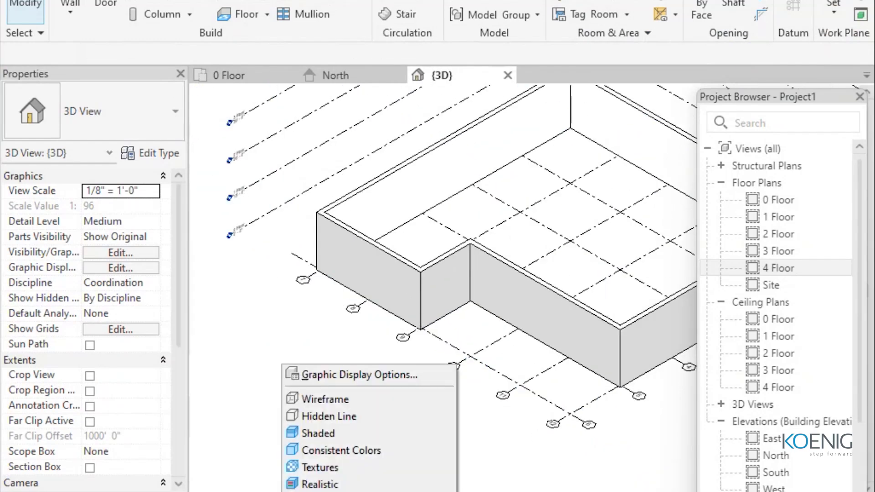
{"action": "left_click", "coordinate": [322, 485]}
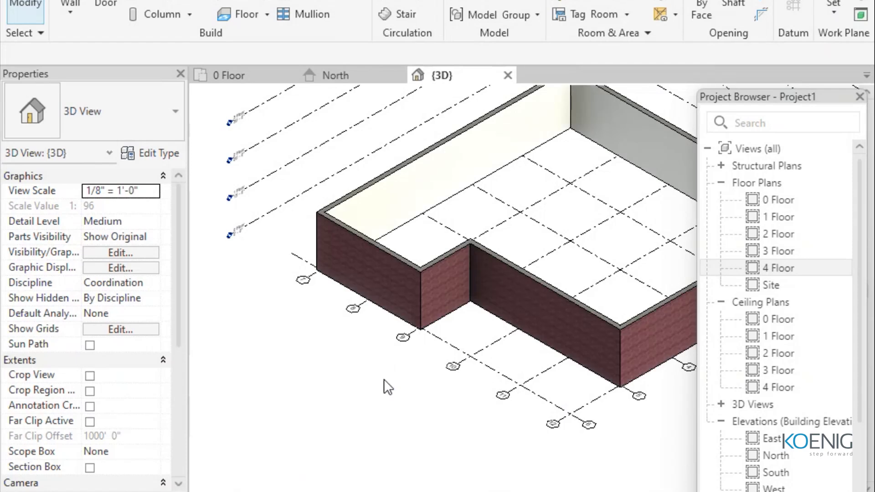
Step: Zoom and pan over the whole L-shaped building, then return to the 0 Floor plan
{"action": "scroll", "coordinate": [414, 305], "scroll_direction": "up", "scroll_amount": 4}
{"action": "scroll", "coordinate": [415, 303], "scroll_direction": "up", "scroll_amount": 4}
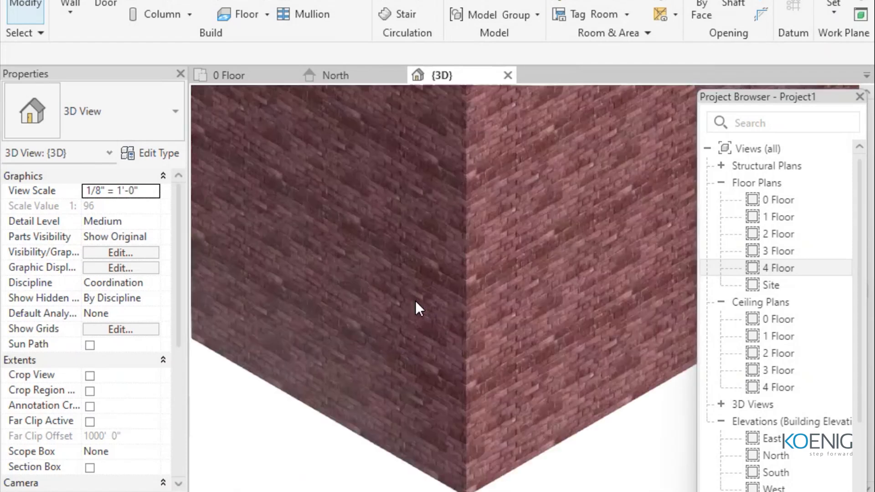
{"action": "scroll", "coordinate": [416, 304], "scroll_direction": "down", "scroll_amount": 5}
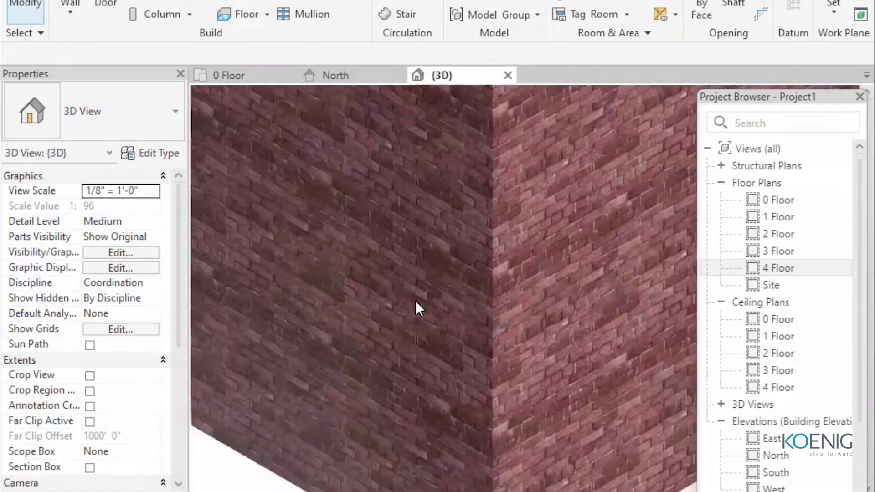
{"action": "middle_click_drag", "start_coordinate": [552, 259], "coordinate": [406, 356]}
{"action": "scroll", "coordinate": [397, 344], "scroll_direction": "down", "scroll_amount": 5}
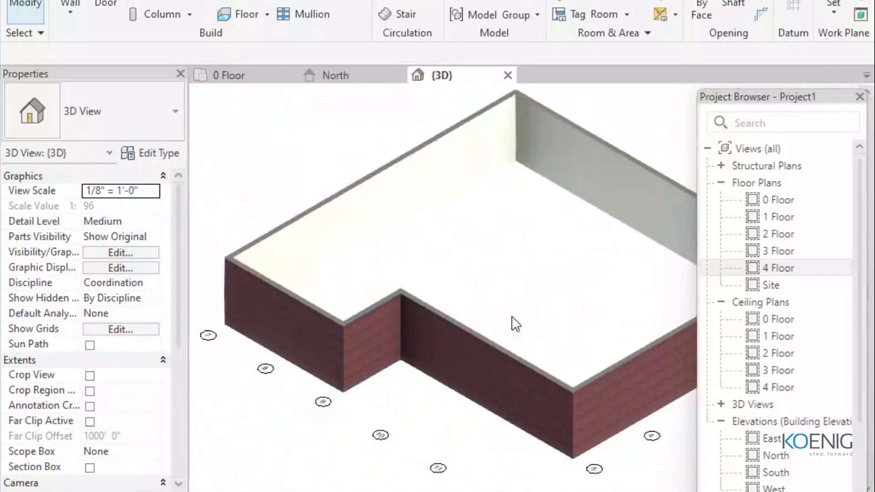
{"action": "scroll", "coordinate": [511, 336], "scroll_direction": "up", "scroll_amount": 2}
{"action": "scroll", "coordinate": [511, 335], "scroll_direction": "down", "scroll_amount": 2}
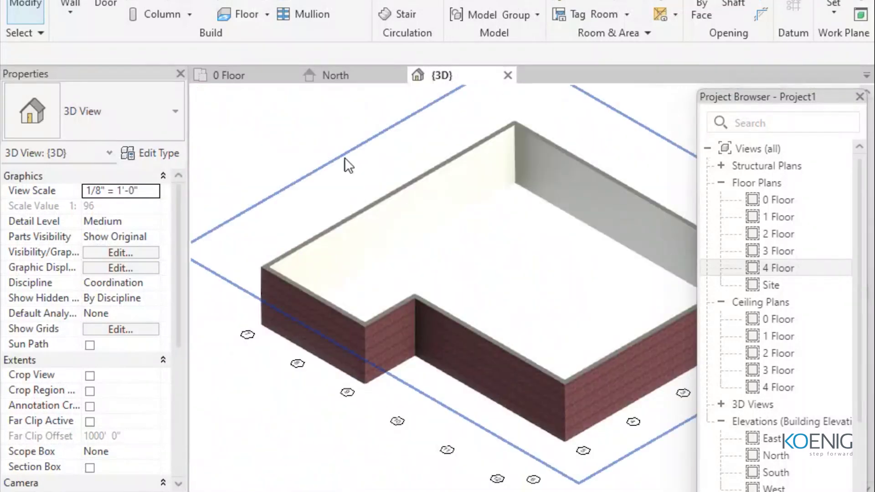
{"action": "left_click", "coordinate": [235, 76]}
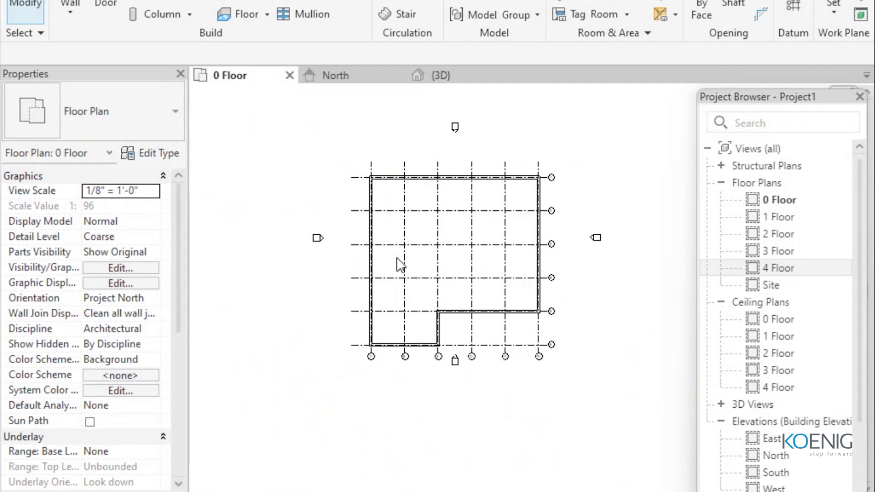
Step: Start an architectural wall using the Generic - 8" - Filled type
{"action": "left_click", "coordinate": [176, 112]}
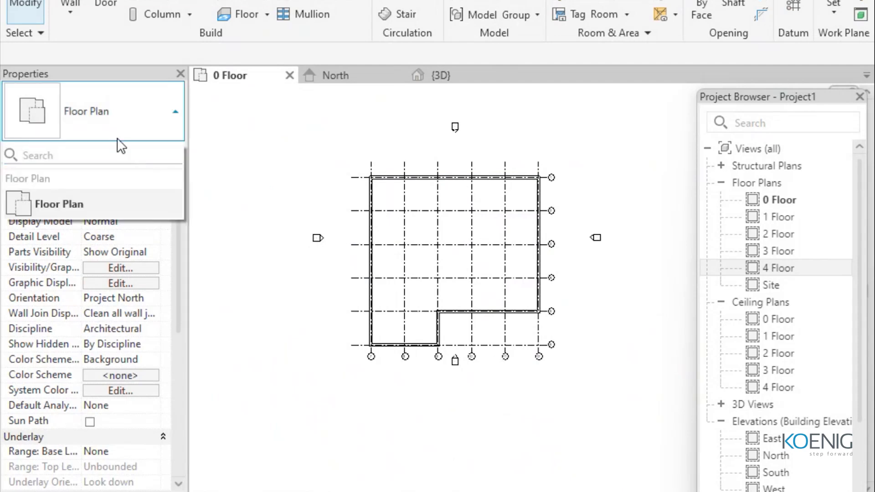
{"action": "left_click", "coordinate": [97, 42]}
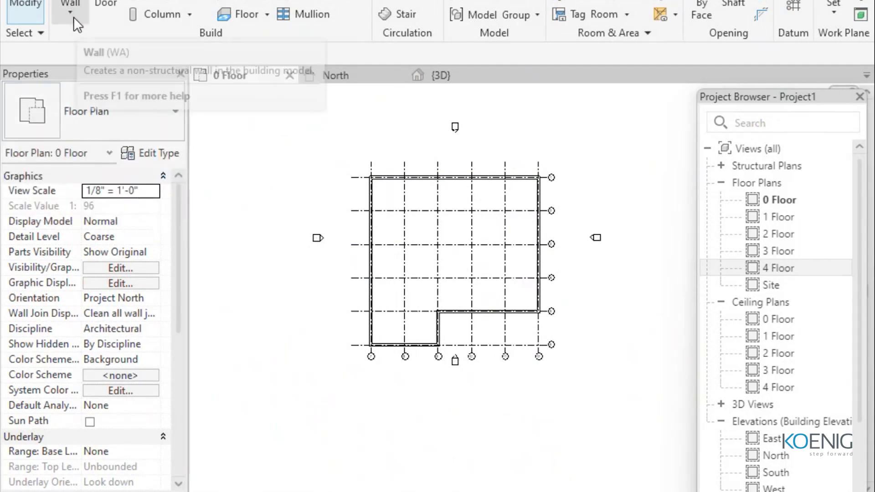
{"action": "left_click", "coordinate": [70, 12]}
{"action": "left_click", "coordinate": [73, 41]}
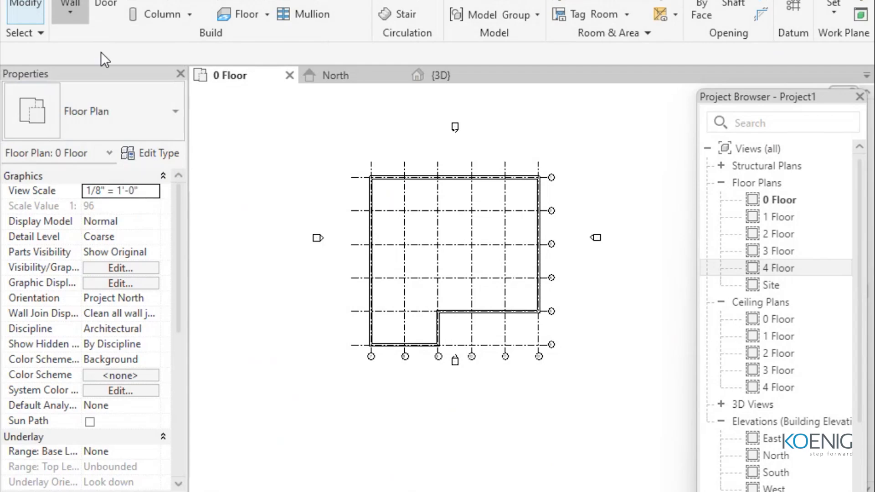
{"action": "left_click", "coordinate": [173, 114]}
{"action": "scroll", "coordinate": [136, 262], "scroll_direction": "down", "scroll_amount": 5}
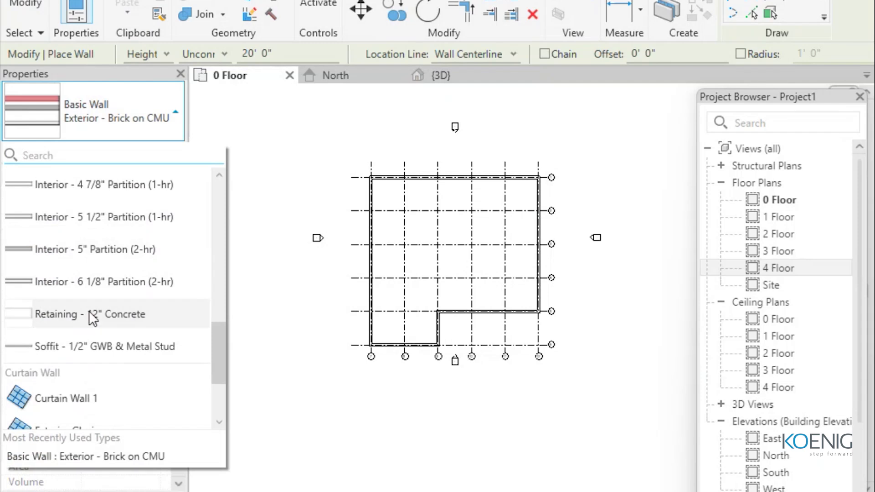
{"action": "scroll", "coordinate": [89, 311], "scroll_direction": "up", "scroll_amount": 7}
{"action": "scroll", "coordinate": [89, 311], "scroll_direction": "down", "scroll_amount": 4}
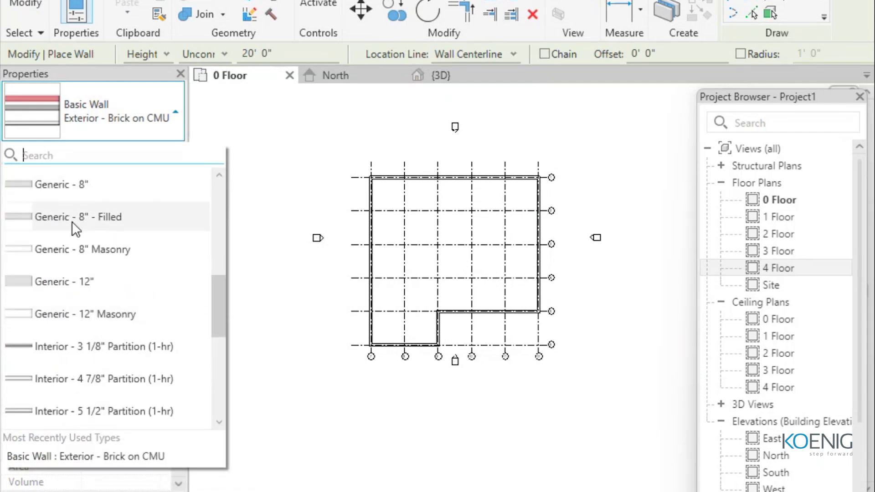
{"action": "key", "text": "Escape"}
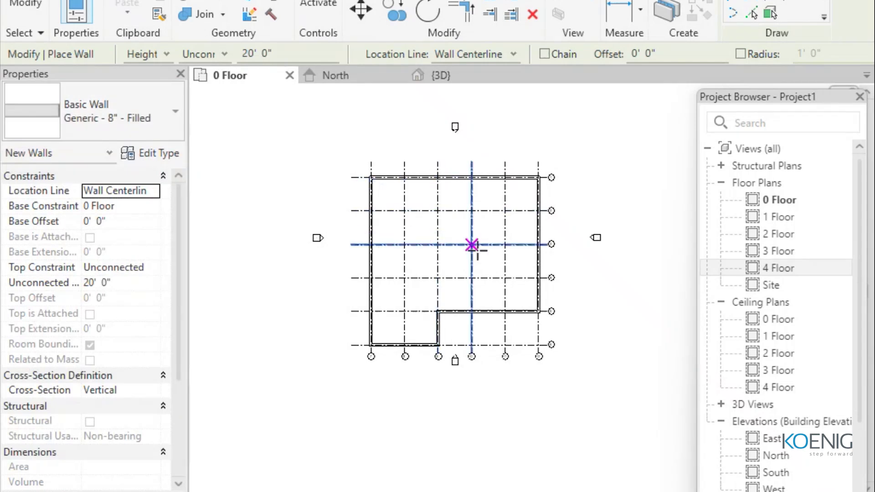
Step: Draw a vertical interior wall and a horizontal cross wall, then view them in 3D
{"action": "left_click", "coordinate": [437, 311]}
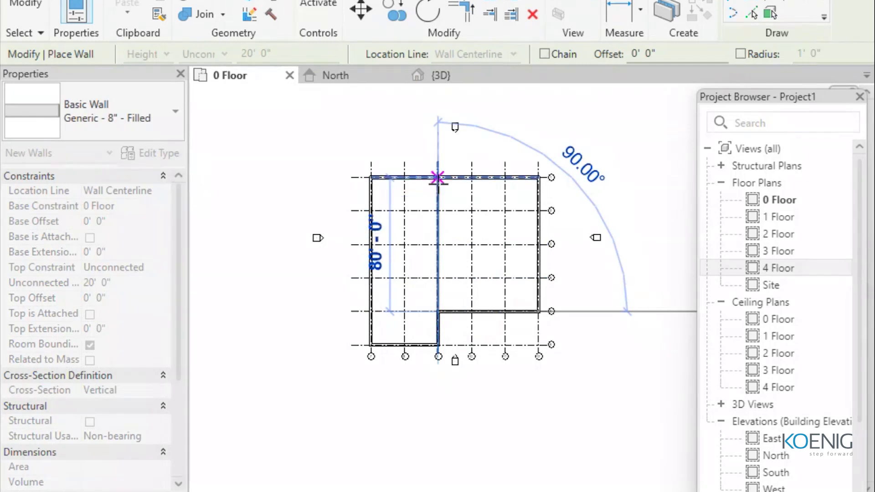
{"action": "left_click", "coordinate": [437, 177]}
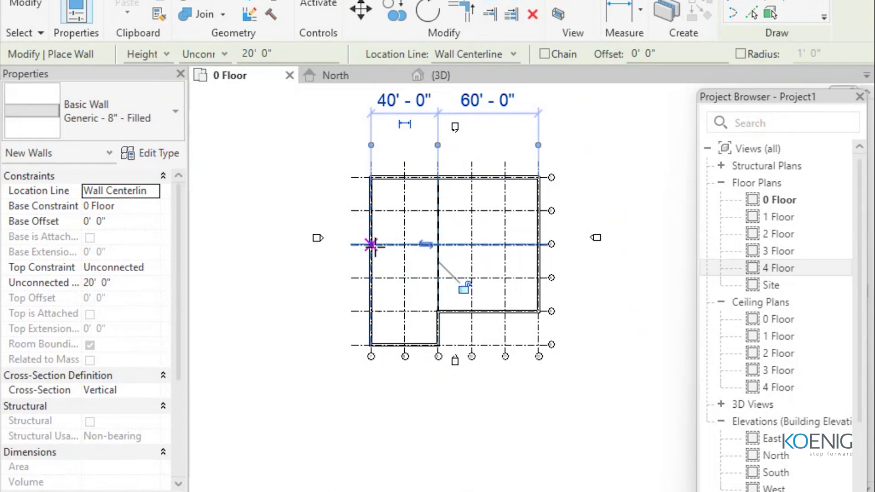
{"action": "left_click", "coordinate": [372, 244]}
{"action": "left_click", "coordinate": [437, 245]}
{"action": "right_click", "coordinate": [617, 146]}
{"action": "left_click", "coordinate": [628, 154]}
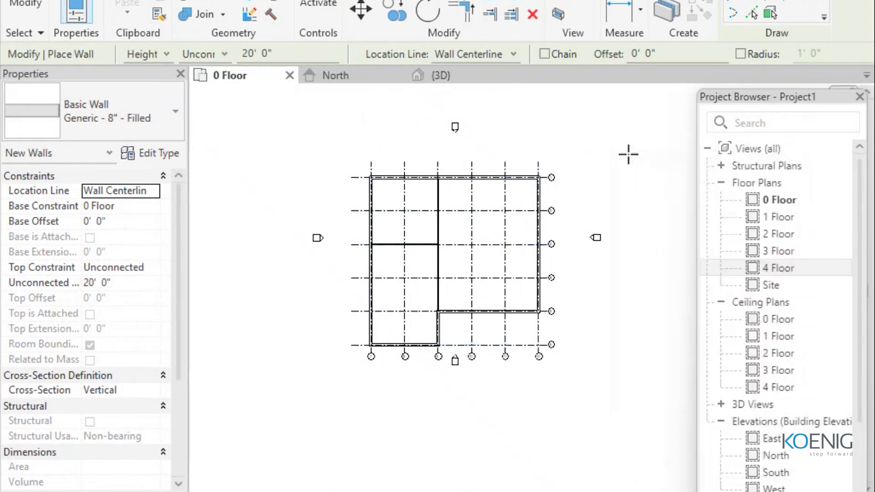
{"action": "right_click", "coordinate": [653, 159]}
{"action": "left_click", "coordinate": [660, 166]}
{"action": "left_click", "coordinate": [441, 75]}
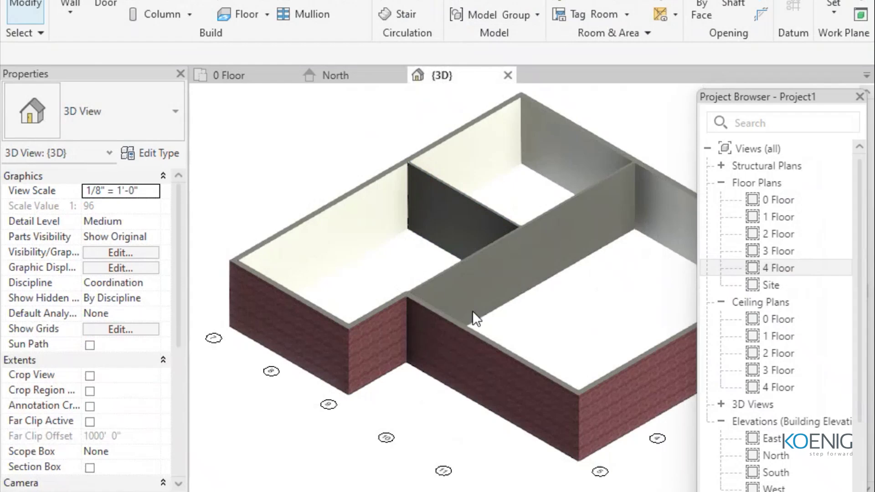
Step: Select the 100' long back Brick on CMU wall in the 3D view
{"action": "scroll", "coordinate": [472, 310], "scroll_direction": "down", "scroll_amount": 2}
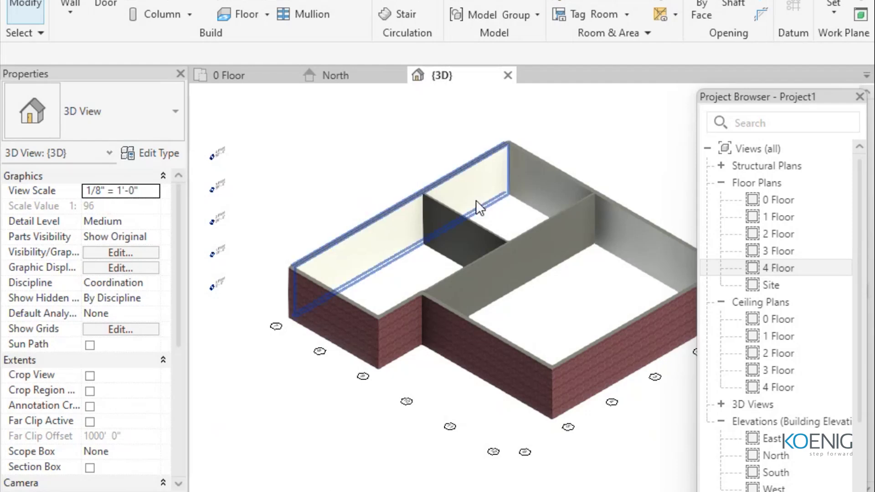
{"action": "left_click", "coordinate": [408, 200]}
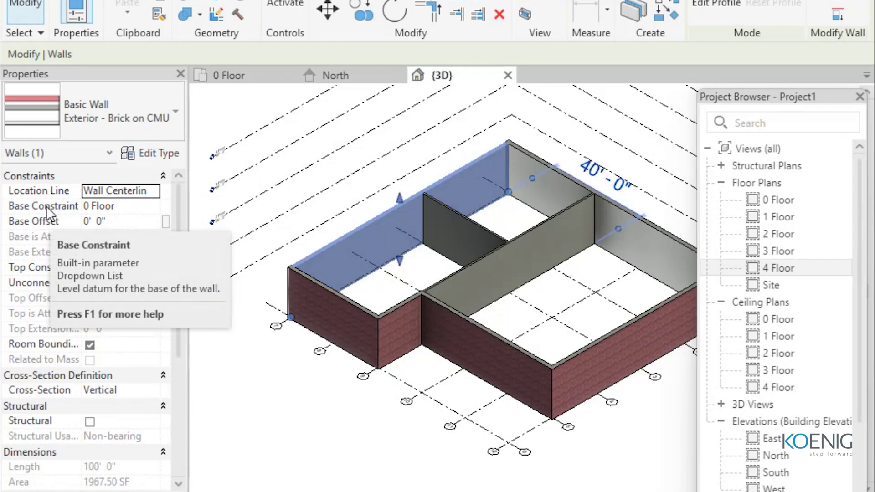
Step: Keep the back wall based at 0 Floor with zero offset and its top Unconnected
{"action": "left_click", "coordinate": [154, 207]}
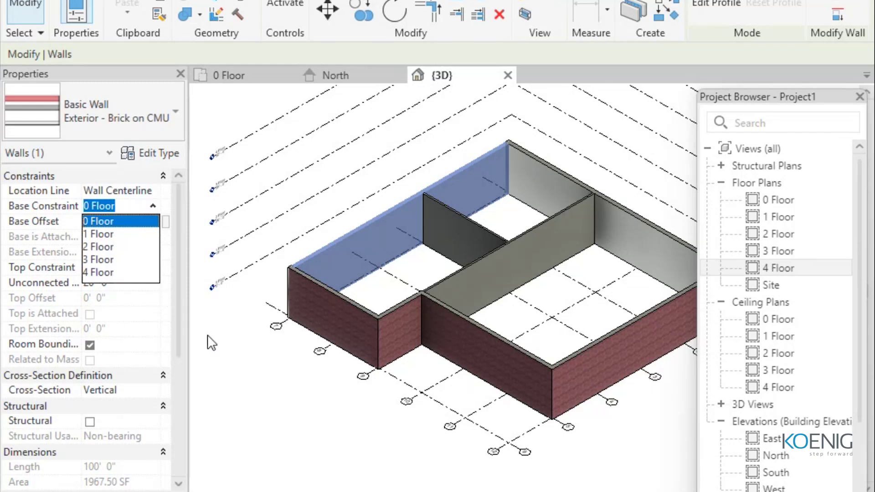
{"action": "left_click", "coordinate": [73, 228]}
{"action": "left_click", "coordinate": [103, 221]}
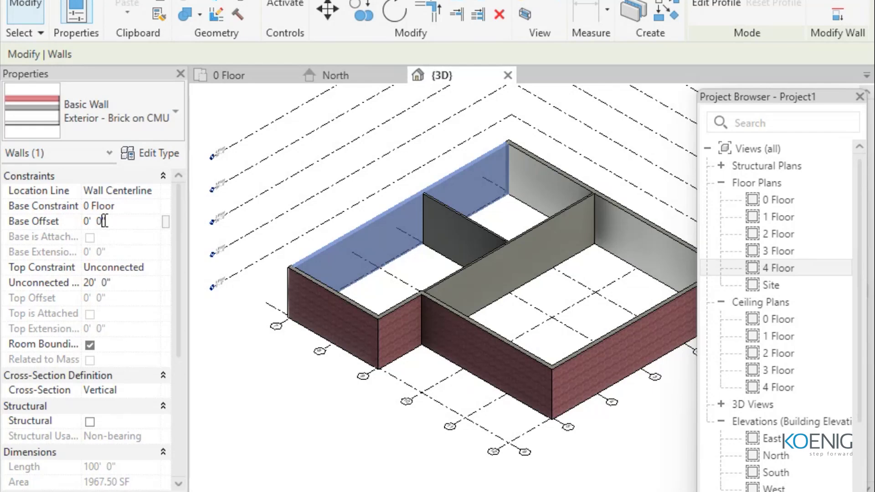
{"action": "left_click", "coordinate": [103, 221]}
{"action": "scroll", "coordinate": [338, 329], "scroll_direction": "up", "scroll_amount": 5}
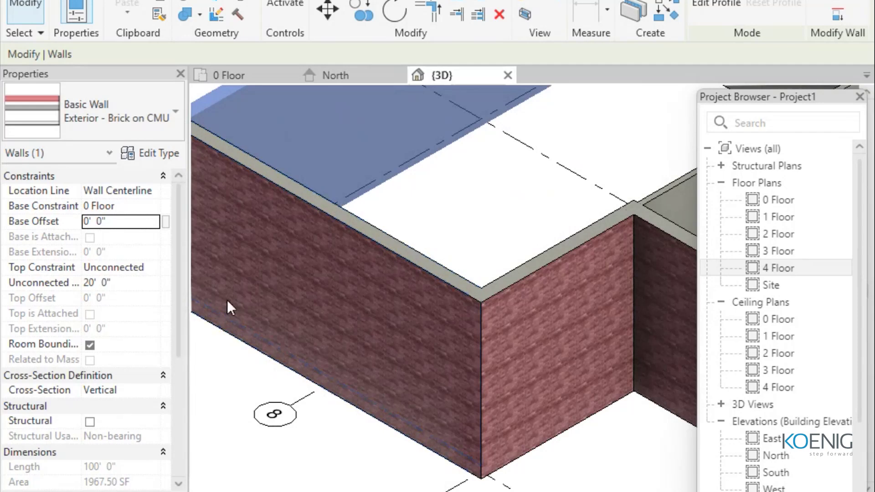
{"action": "left_click", "coordinate": [147, 270]}
{"action": "left_click", "coordinate": [149, 269]}
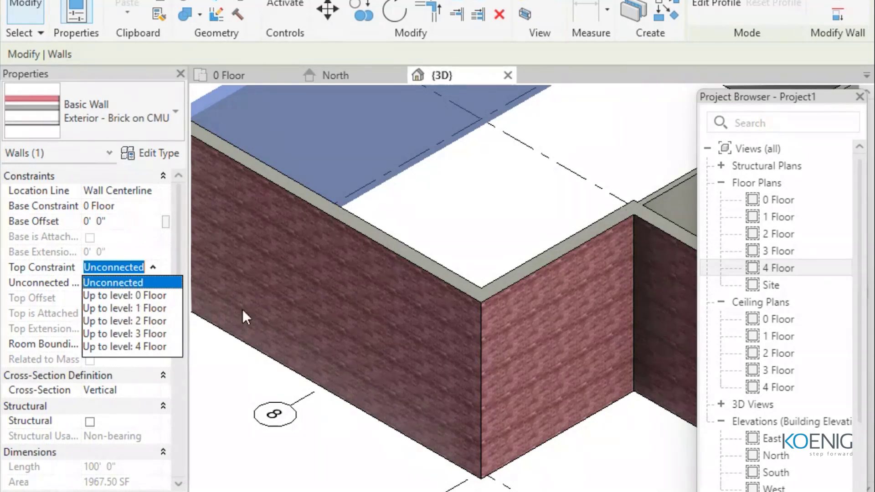
{"action": "left_click", "coordinate": [253, 361]}
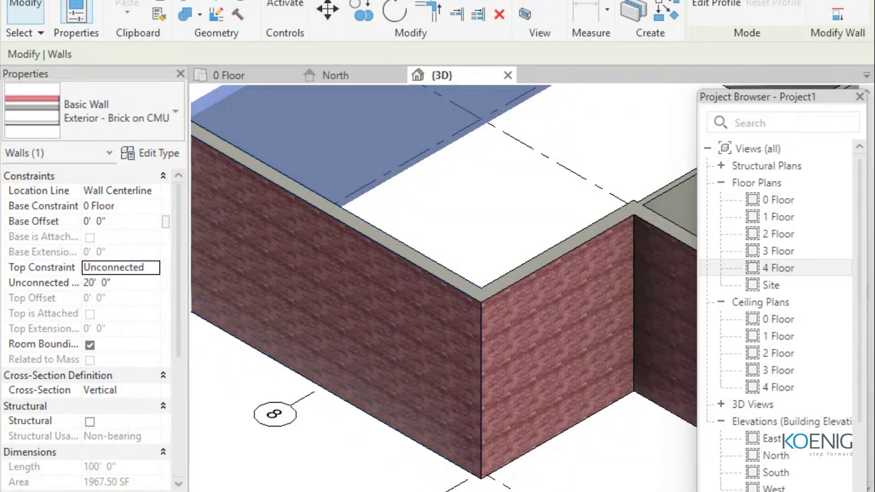
{"action": "scroll", "coordinate": [515, 235], "scroll_direction": "down", "scroll_amount": 3}
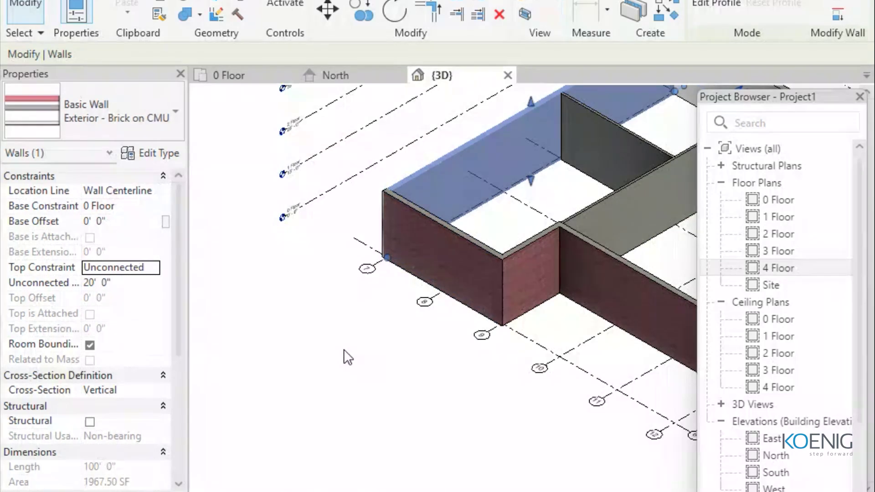
{"action": "middle_click_drag", "start_coordinate": [344, 349], "coordinate": [502, 295], "text": "shift"}
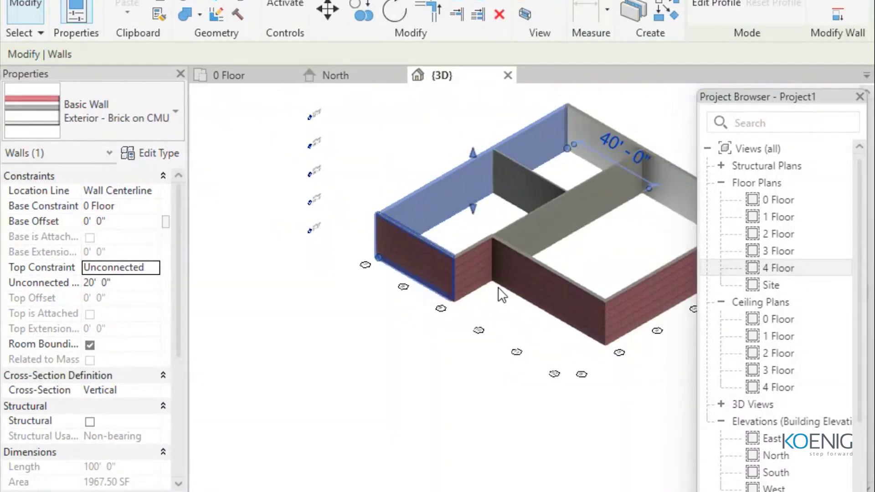
Step: In the North elevation, constrain the long exterior brick wall's top to 1 Floor
{"action": "left_click", "coordinate": [346, 77]}
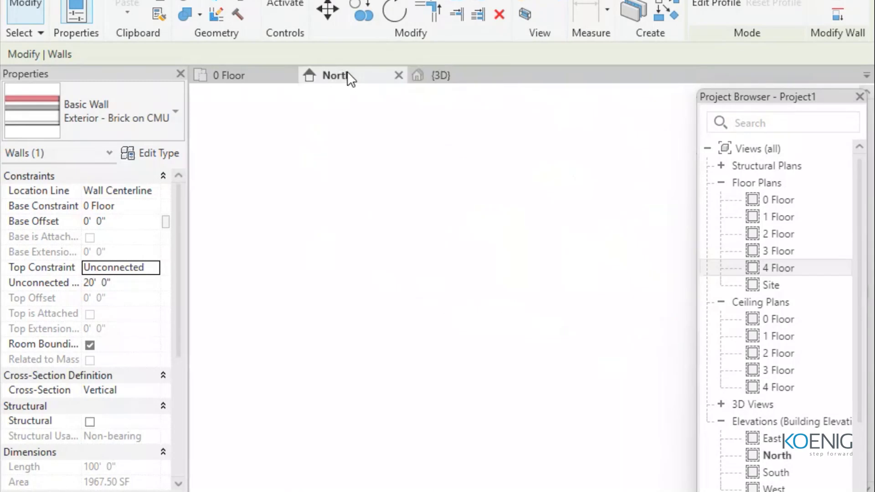
{"action": "scroll", "coordinate": [555, 275], "scroll_direction": "up", "scroll_amount": 1}
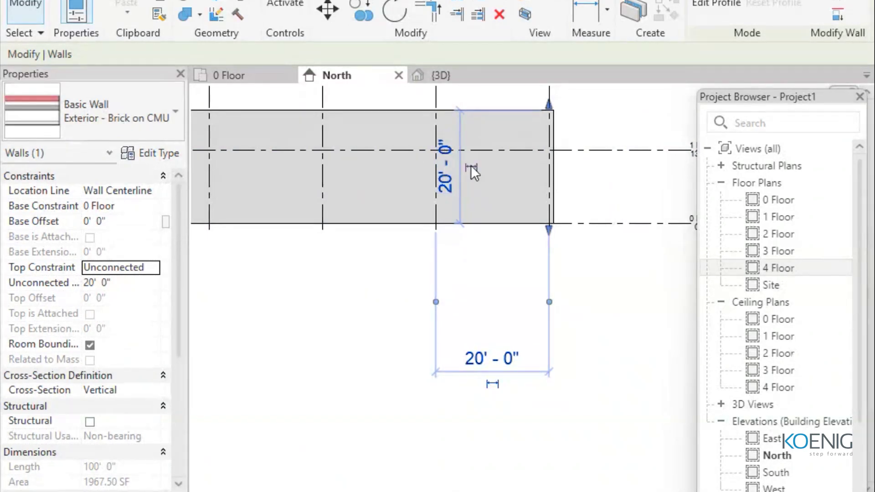
{"action": "scroll", "coordinate": [617, 201], "scroll_direction": "up", "scroll_amount": 2}
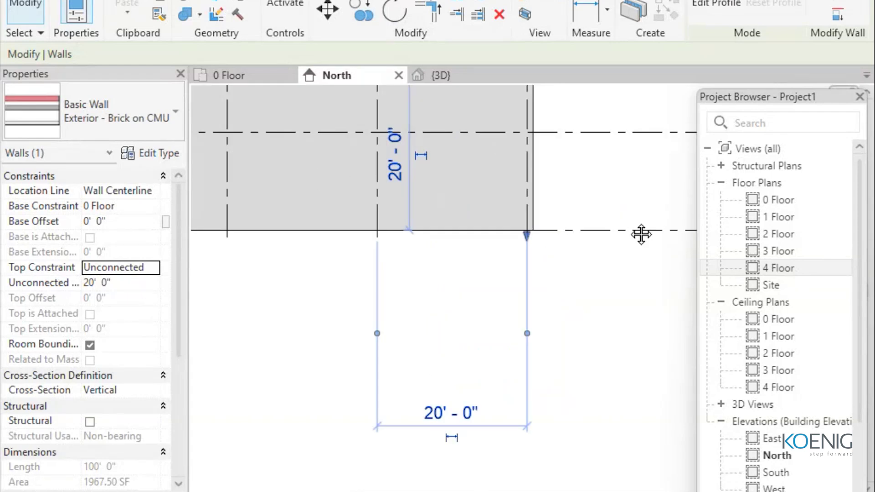
{"action": "middle_click_drag", "start_coordinate": [641, 243], "coordinate": [392, 289]}
{"action": "scroll", "coordinate": [437, 239], "scroll_direction": "up", "scroll_amount": 2}
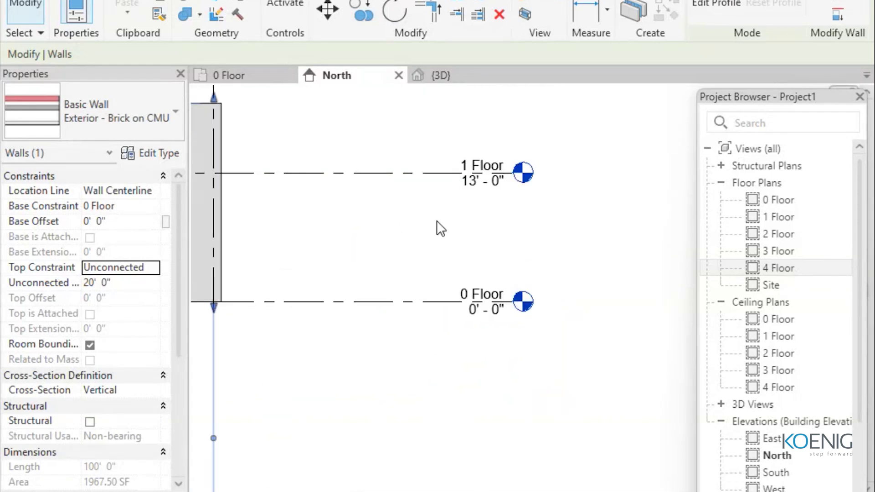
{"action": "middle_click_drag", "start_coordinate": [385, 244], "coordinate": [515, 245]}
{"action": "scroll", "coordinate": [508, 148], "scroll_direction": "down", "scroll_amount": 3}
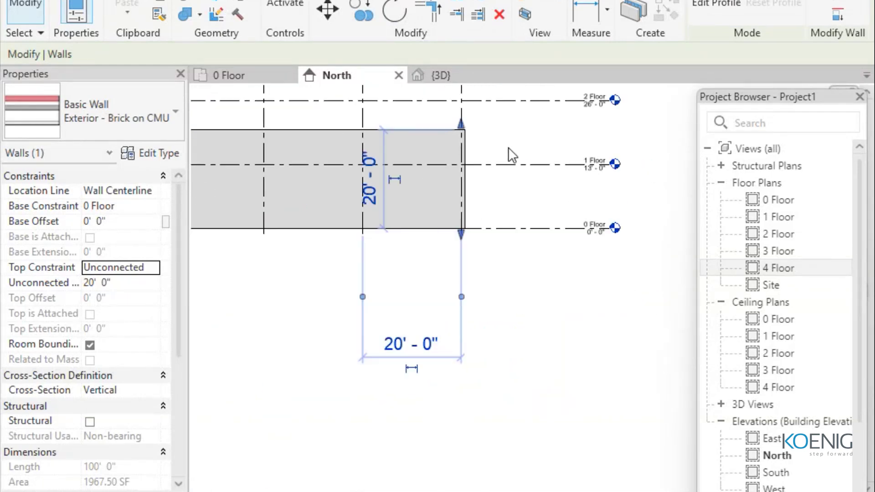
{"action": "left_click", "coordinate": [352, 139]}
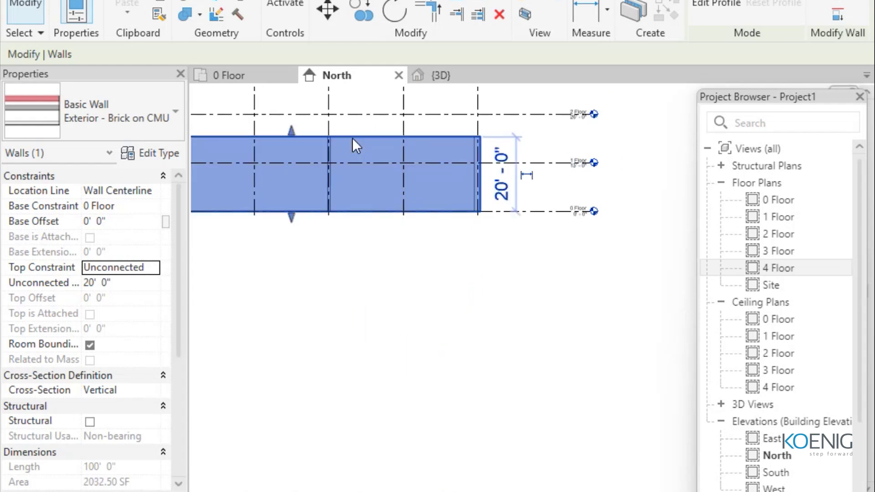
{"action": "left_click", "coordinate": [139, 269]}
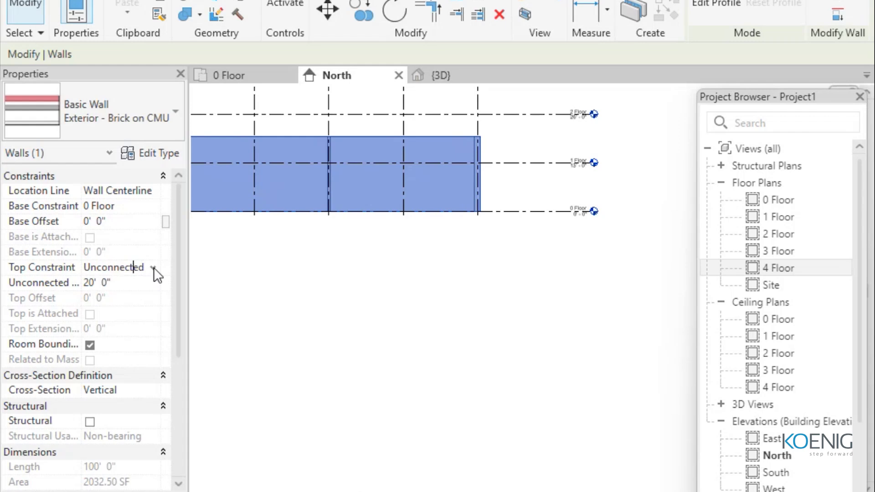
{"action": "left_click", "coordinate": [153, 268]}
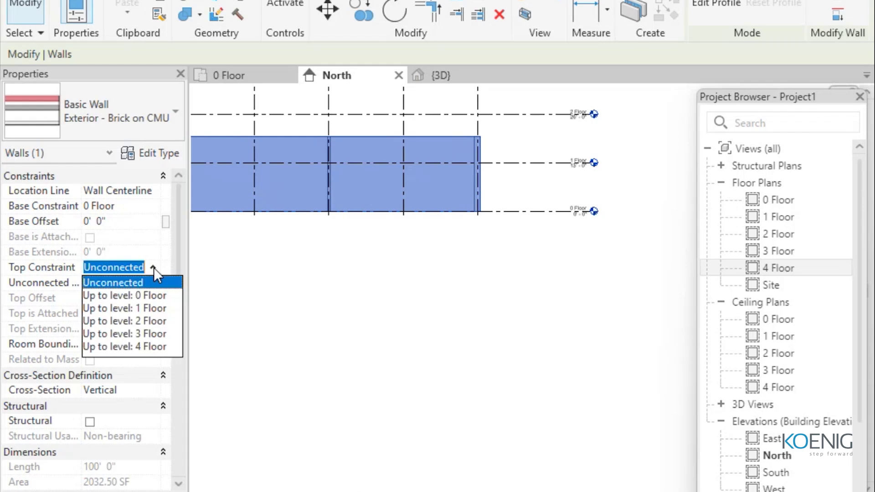
{"action": "left_click", "coordinate": [153, 307]}
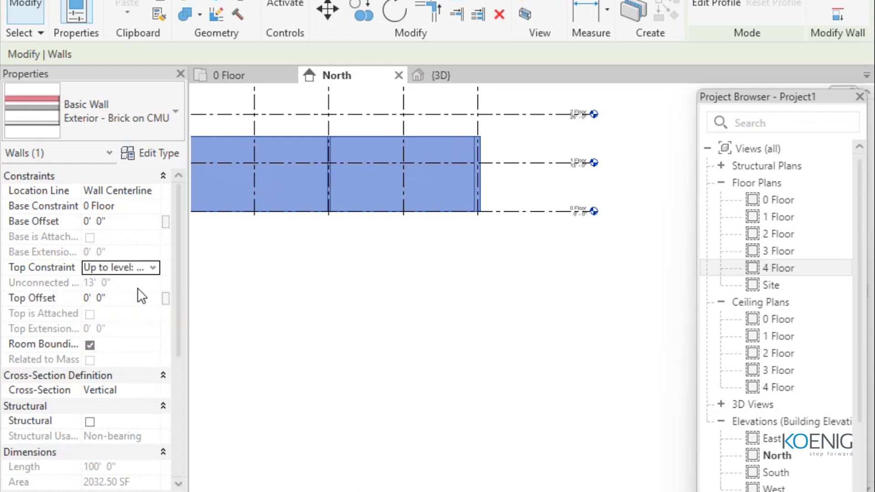
{"action": "left_click", "coordinate": [341, 313]}
Step: Constrain the 40' generic wall, middle brick wall and upper-left brick wall tops to 1 Floor
{"action": "left_click", "coordinate": [438, 138]}
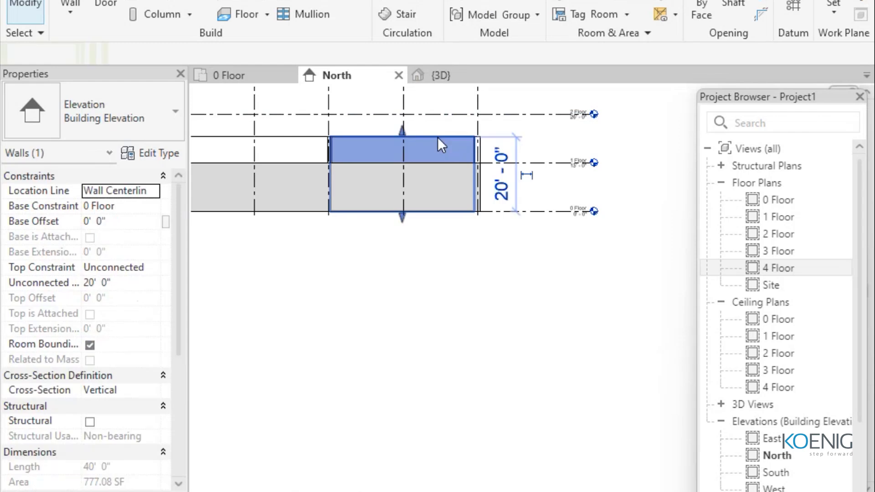
{"action": "left_click", "coordinate": [151, 267]}
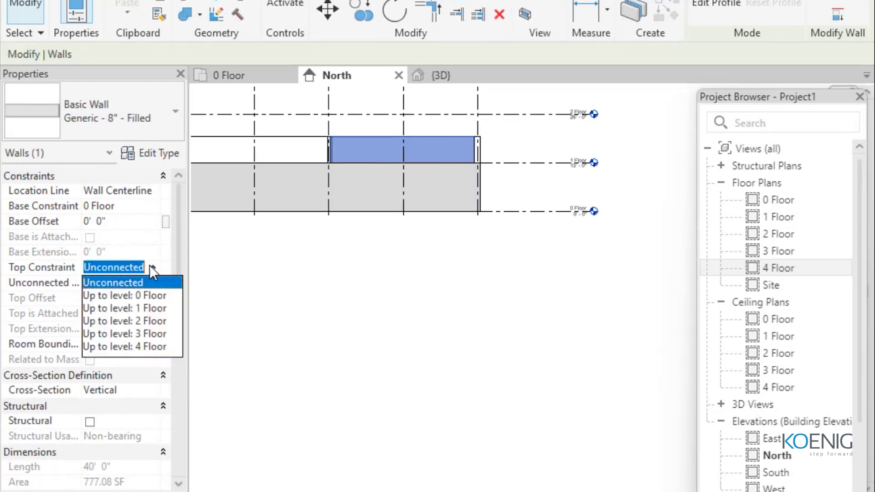
{"action": "left_click", "coordinate": [139, 308]}
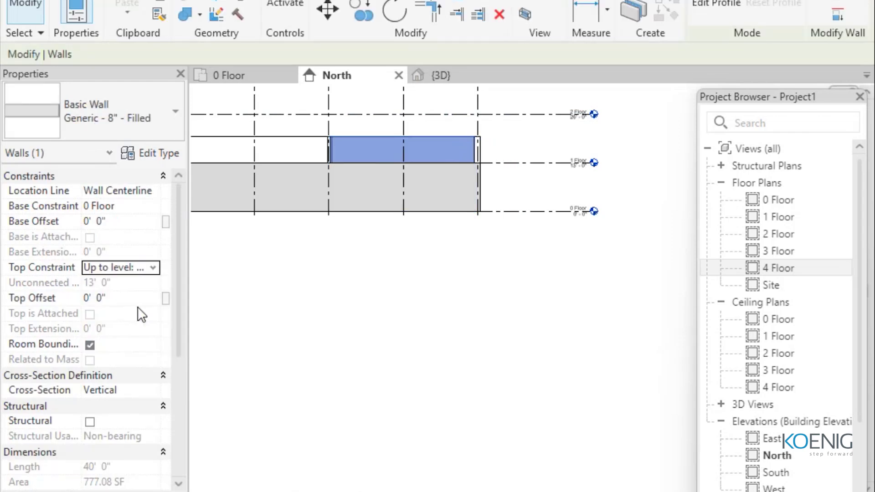
{"action": "left_click", "coordinate": [276, 285]}
{"action": "left_click", "coordinate": [386, 137]}
{"action": "left_click", "coordinate": [152, 267]}
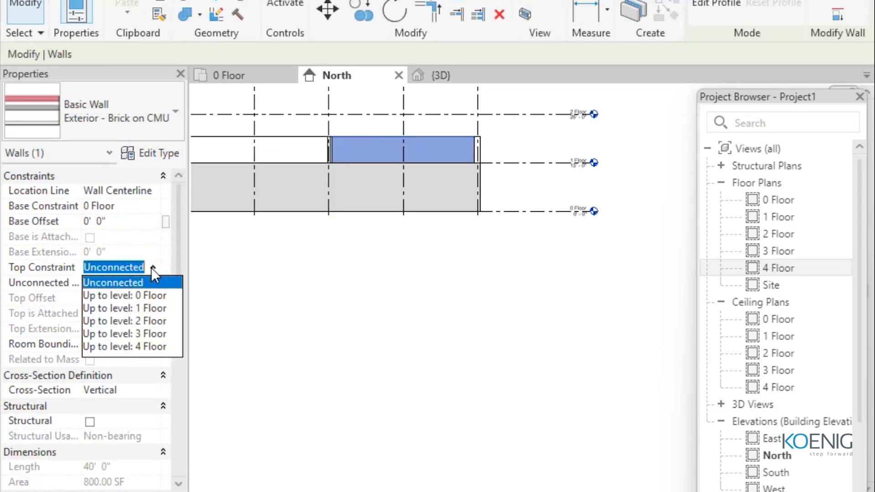
{"action": "left_click", "coordinate": [146, 312]}
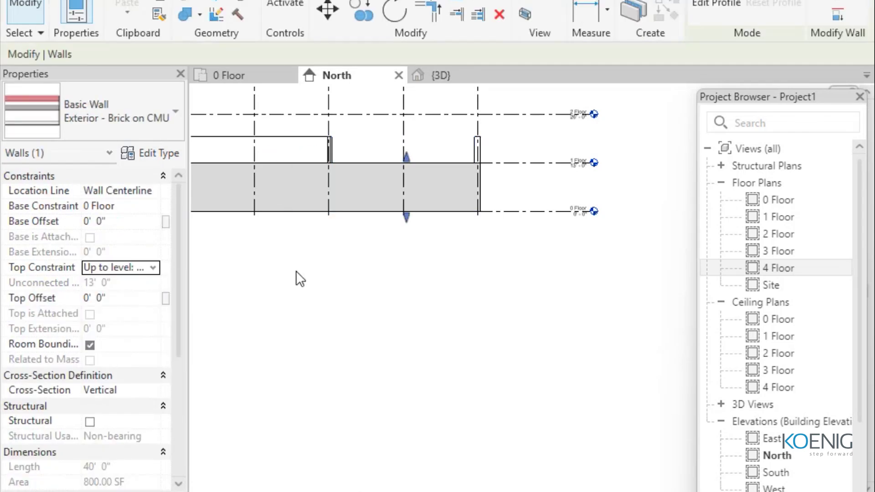
{"action": "left_click", "coordinate": [278, 147]}
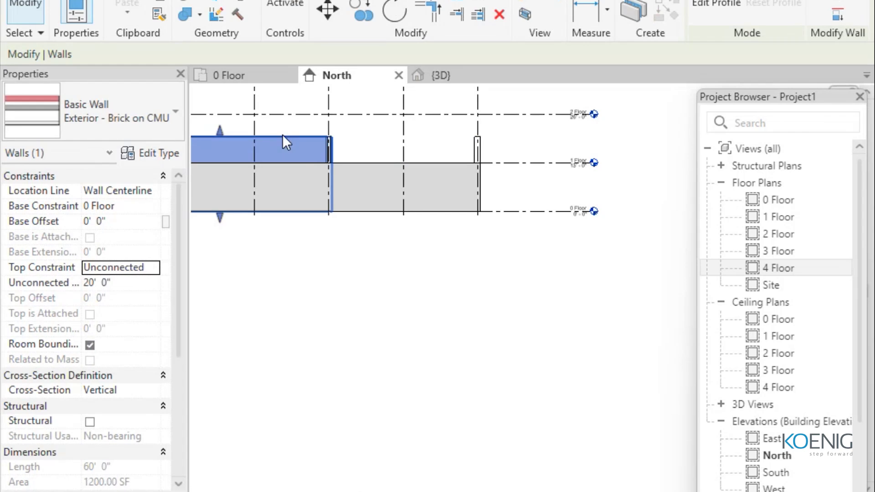
{"action": "left_click", "coordinate": [154, 267]}
{"action": "left_click", "coordinate": [154, 307]}
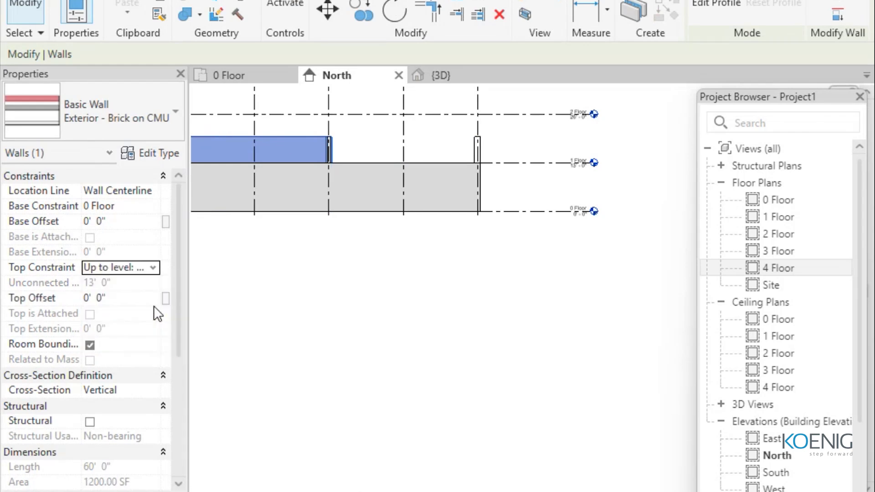
Step: Set Top Constraint to 1 Floor for the small interior wall, upper brick wall and right-end wall
{"action": "left_click", "coordinate": [329, 145]}
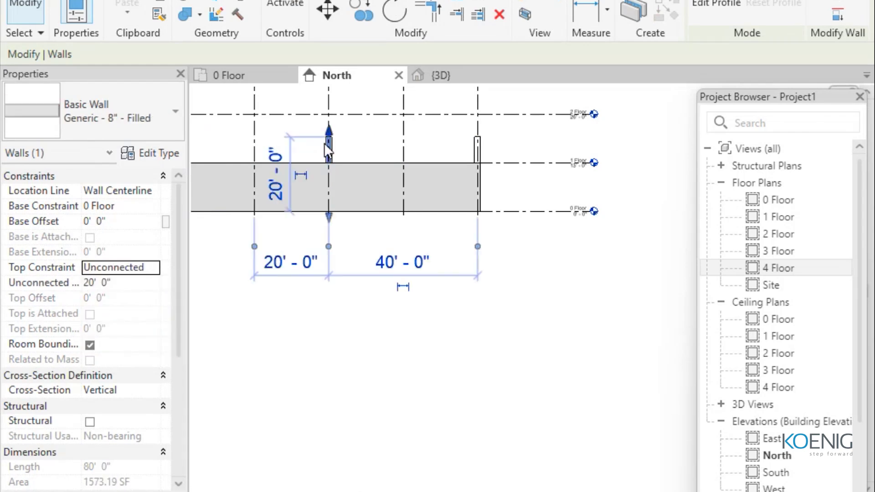
{"action": "left_click", "coordinate": [146, 269]}
{"action": "left_click", "coordinate": [153, 268]}
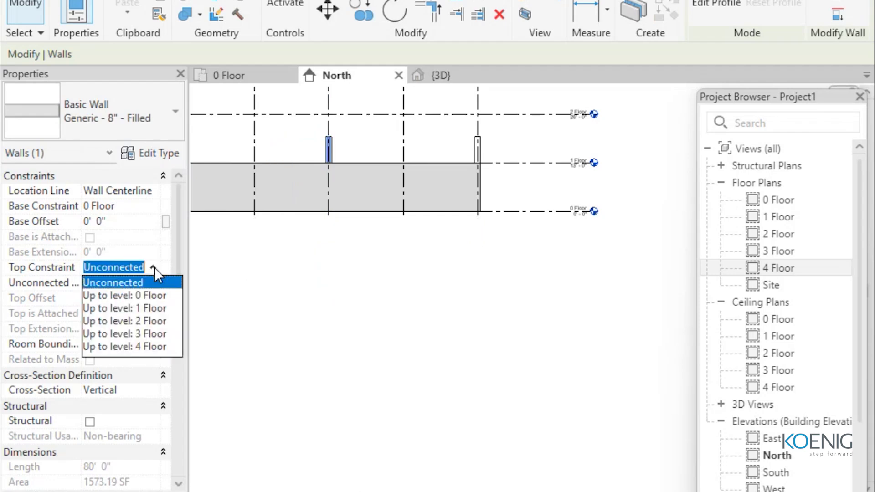
{"action": "left_click", "coordinate": [147, 308]}
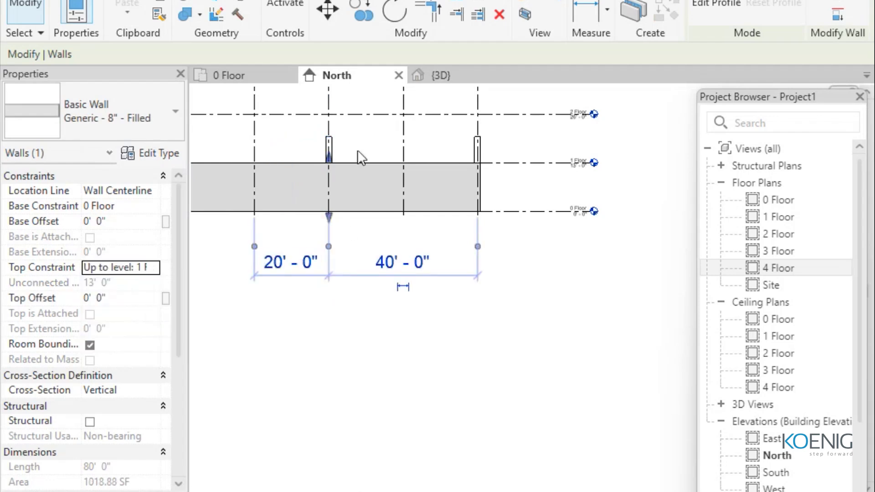
{"action": "left_click", "coordinate": [328, 138]}
{"action": "left_click", "coordinate": [145, 268]}
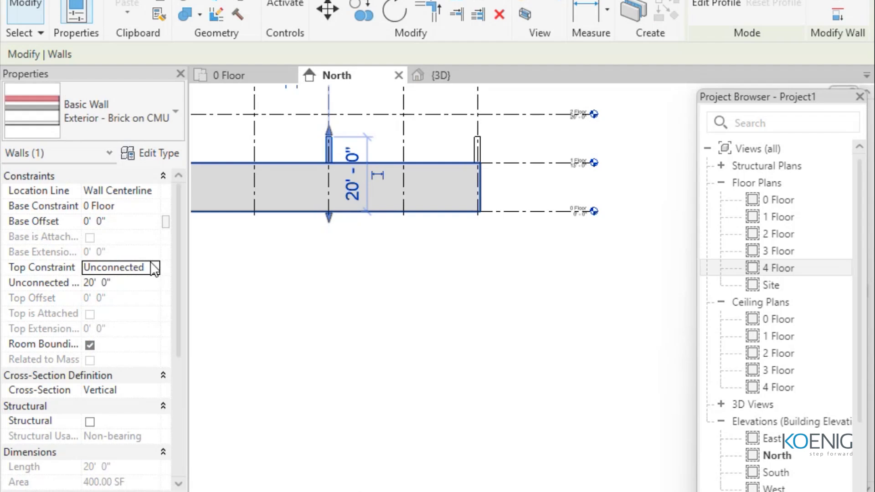
{"action": "left_click", "coordinate": [152, 268]}
{"action": "left_click", "coordinate": [148, 308]}
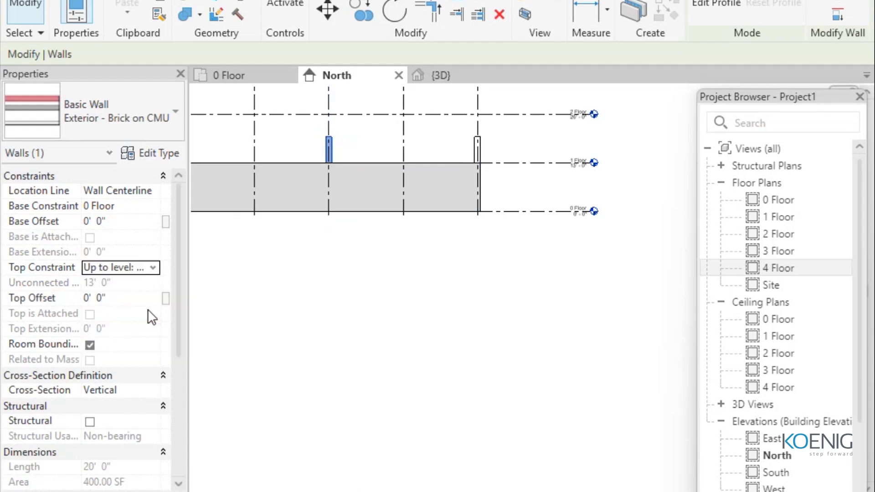
{"action": "left_click", "coordinate": [479, 145]}
{"action": "left_click", "coordinate": [137, 268]}
{"action": "left_click", "coordinate": [153, 268]}
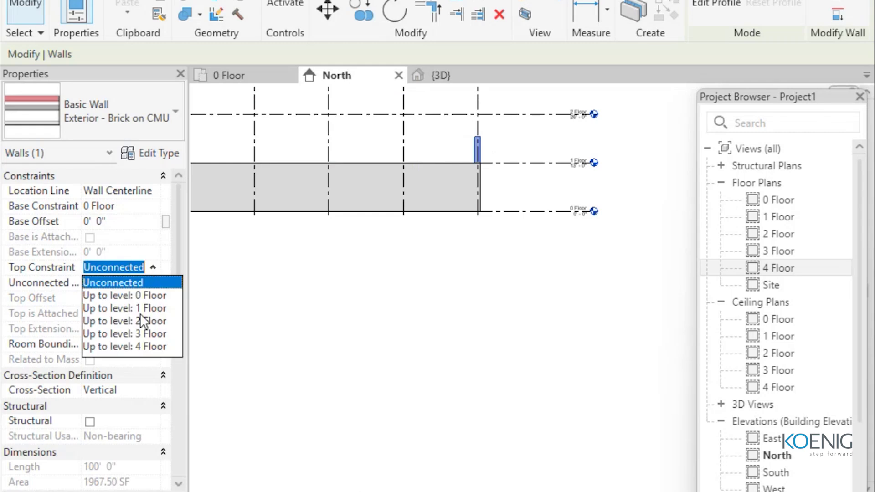
{"action": "left_click", "coordinate": [140, 312]}
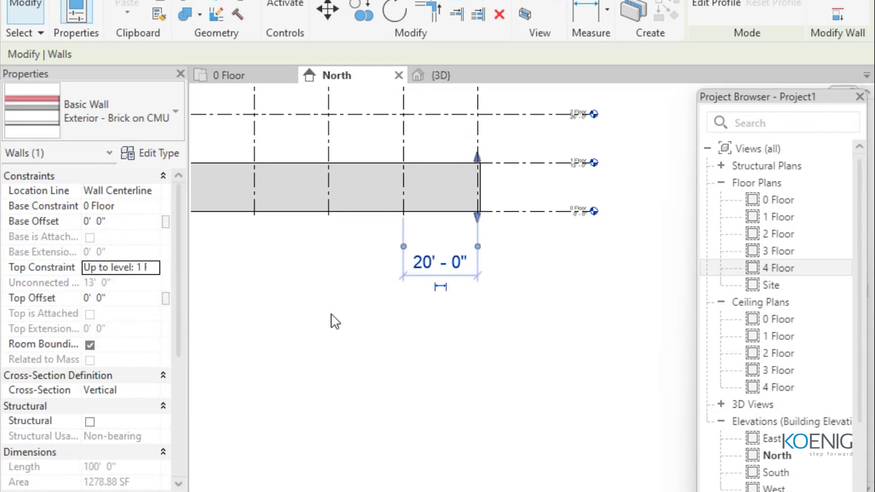
Step: Constrain the left-end wall's top to 1 Floor and deselect it
{"action": "middle_click_drag", "start_coordinate": [344, 326], "coordinate": [585, 339]}
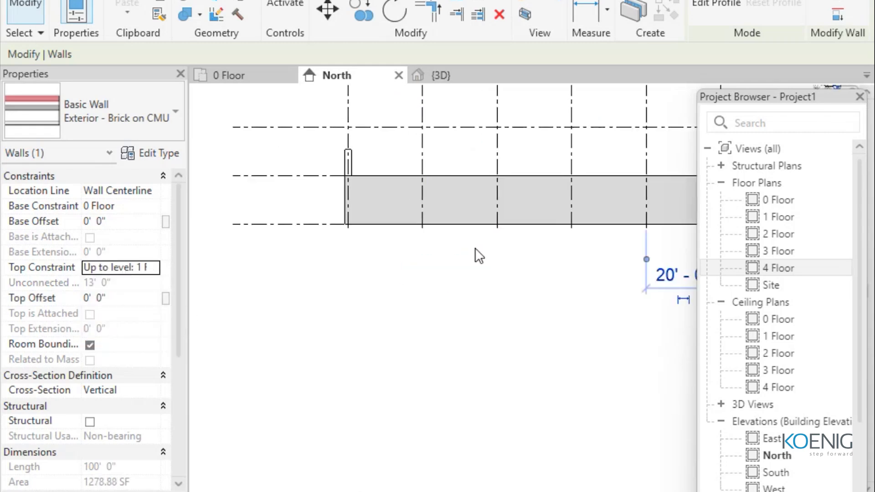
{"action": "left_click", "coordinate": [348, 159]}
{"action": "left_click", "coordinate": [153, 268]}
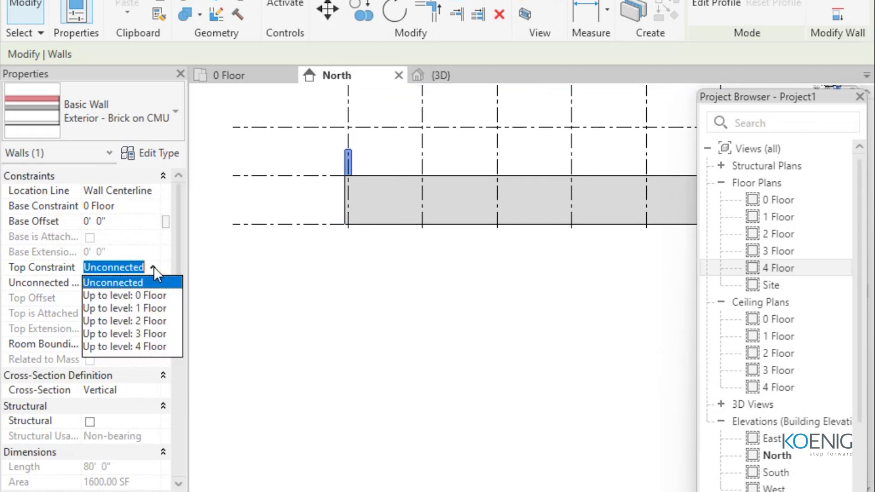
{"action": "left_click", "coordinate": [154, 308]}
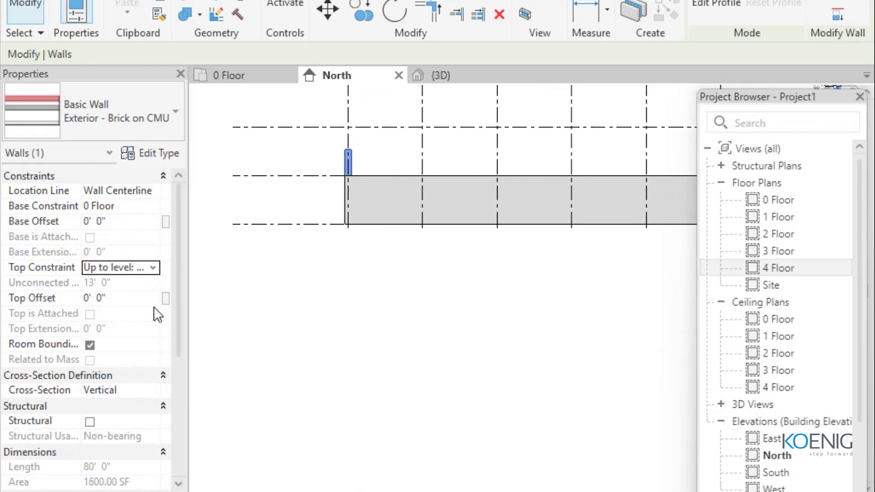
{"action": "left_click", "coordinate": [336, 287]}
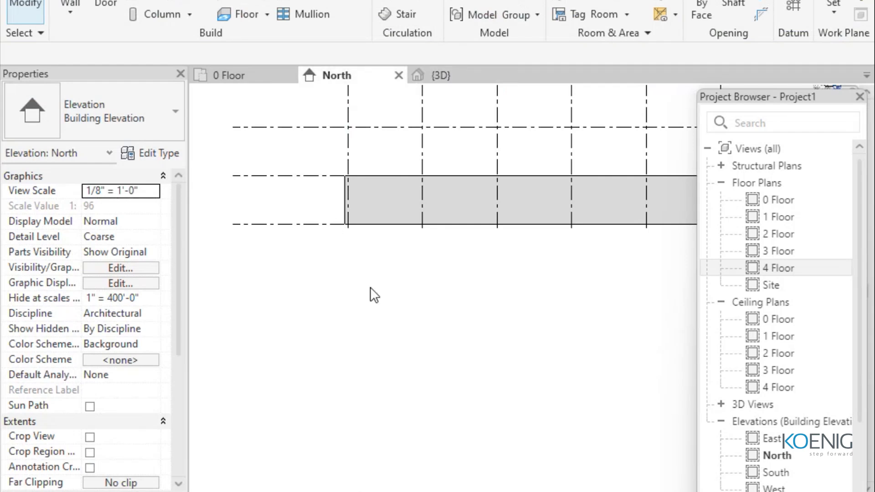
{"action": "scroll", "coordinate": [371, 293], "scroll_direction": "down", "scroll_amount": 1}
{"action": "scroll", "coordinate": [484, 292], "scroll_direction": "up", "scroll_amount": 5}
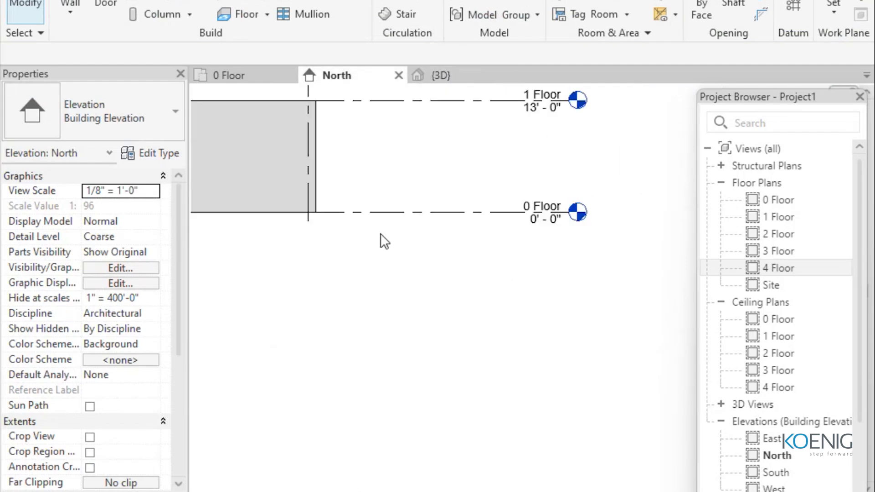
{"action": "scroll", "coordinate": [319, 250], "scroll_direction": "down", "scroll_amount": 1}
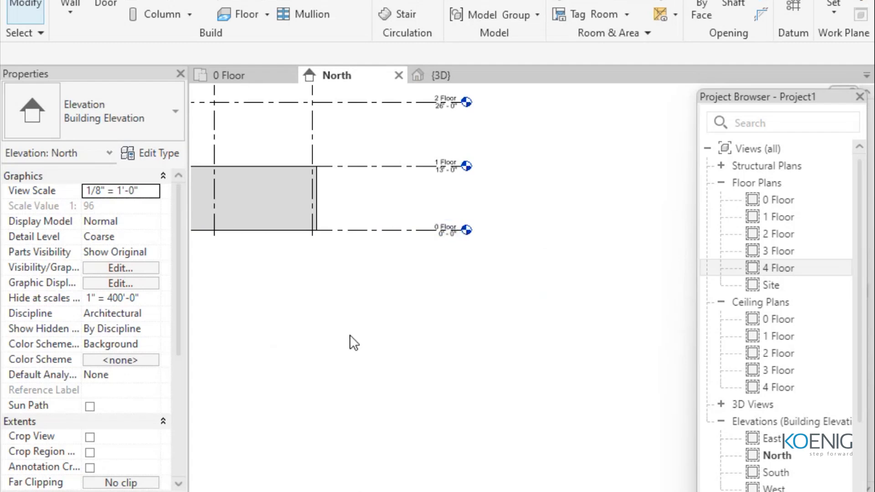
{"action": "scroll", "coordinate": [346, 355], "scroll_direction": "down", "scroll_amount": 2}
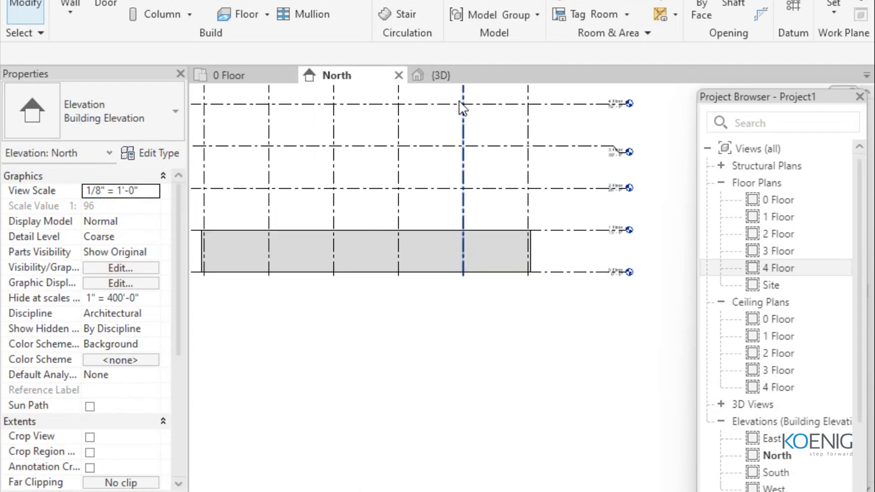
Step: Switch to the {3D} view to inspect the brick exterior and interior walls
{"action": "left_click", "coordinate": [451, 73]}
{"action": "scroll", "coordinate": [456, 317], "scroll_direction": "up", "scroll_amount": 4}
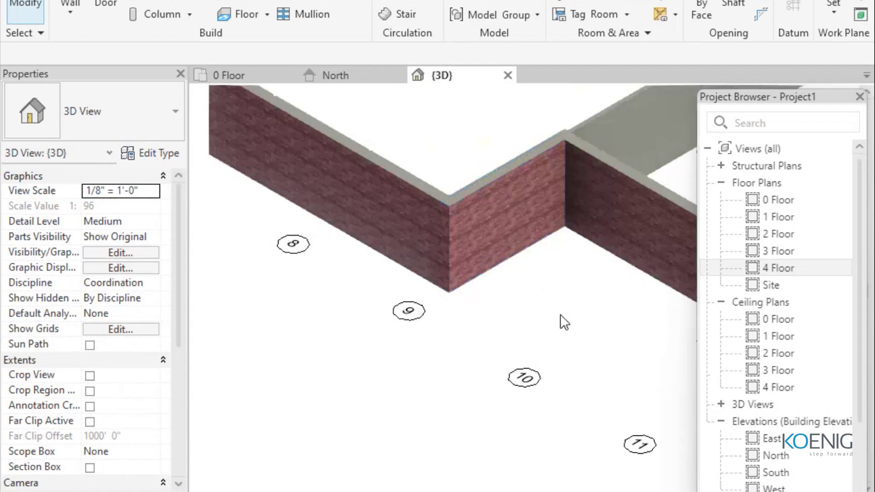
{"action": "scroll", "coordinate": [560, 313], "scroll_direction": "down", "scroll_amount": 2}
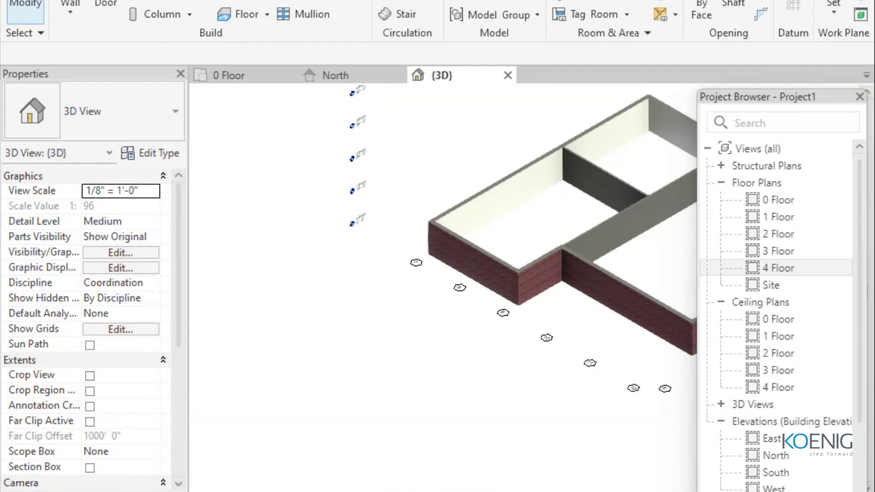
{"action": "left_click", "coordinate": [267, 14]}
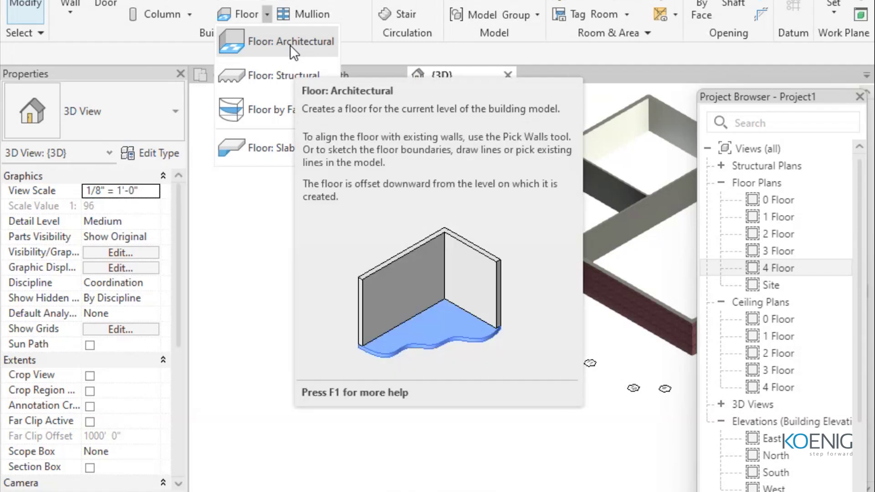
Step: Sketch a rectangular Generic - 12" floor between grid corners on 0 Floor (10163.16 SF) and finish it
{"action": "left_click", "coordinate": [277, 37]}
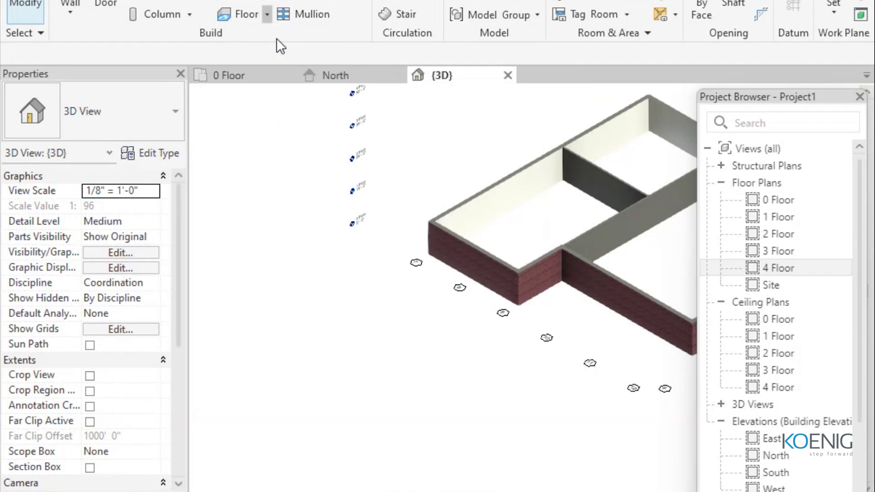
{"action": "left_click", "coordinate": [230, 74]}
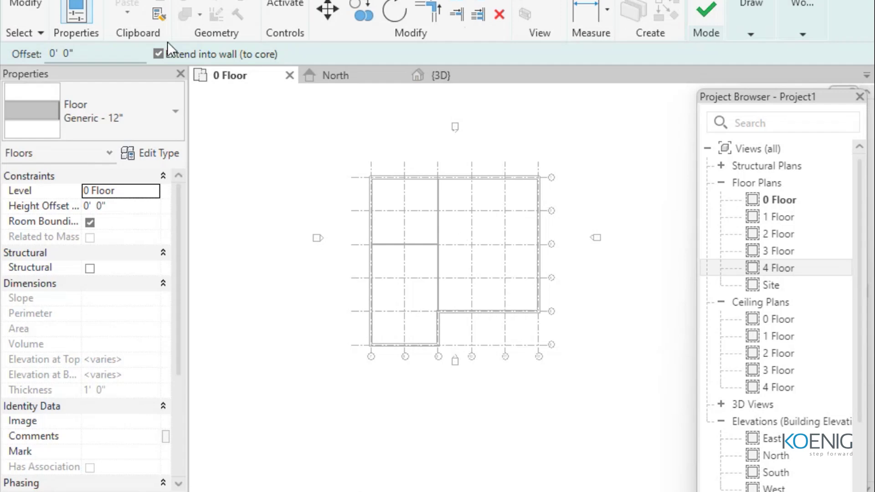
{"action": "left_click", "coordinate": [753, 36]}
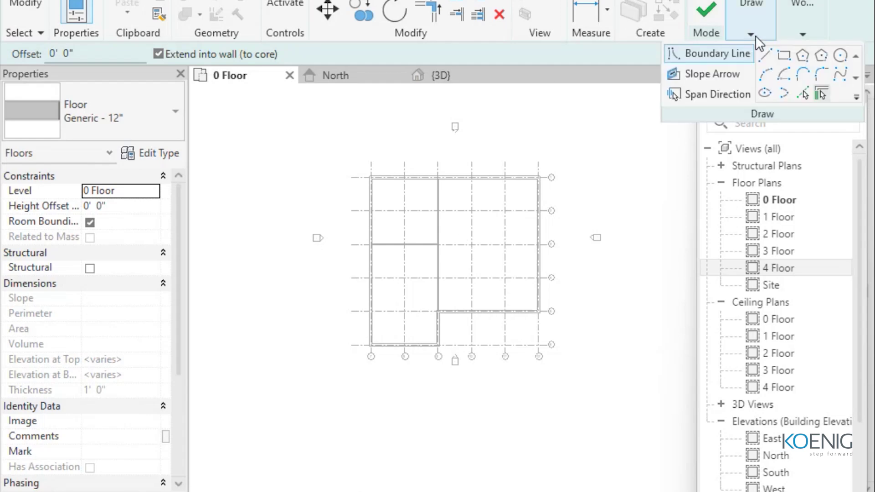
{"action": "left_click", "coordinate": [784, 55]}
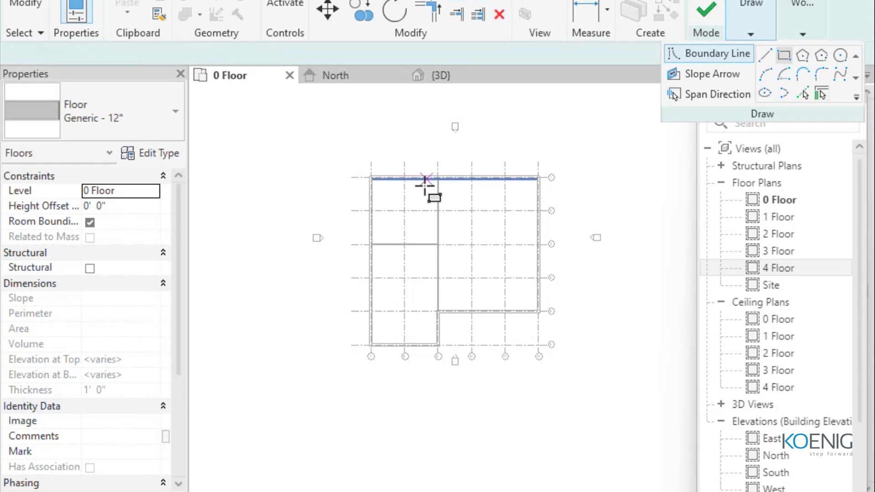
{"action": "scroll", "coordinate": [371, 177], "scroll_direction": "up", "scroll_amount": 1}
{"action": "scroll", "coordinate": [371, 176], "scroll_direction": "up", "scroll_amount": 2}
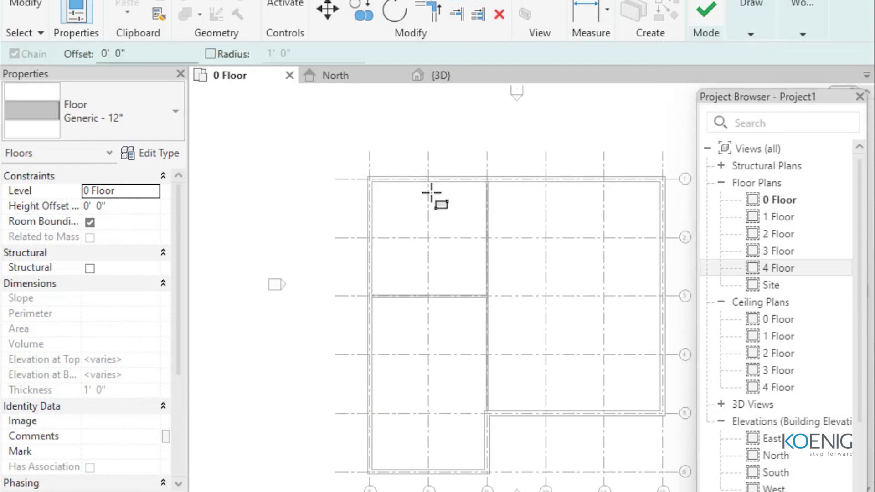
{"action": "middle_click_drag", "start_coordinate": [433, 195], "coordinate": [289, 122]}
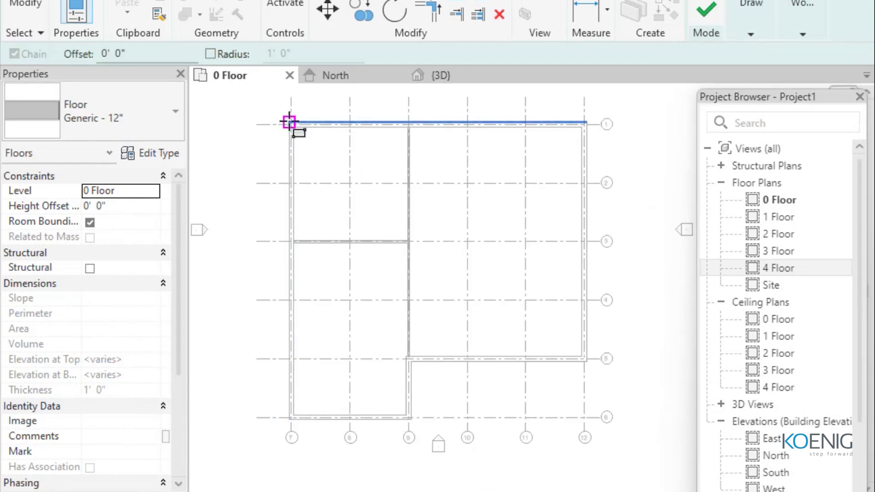
{"action": "left_click", "coordinate": [289, 122]}
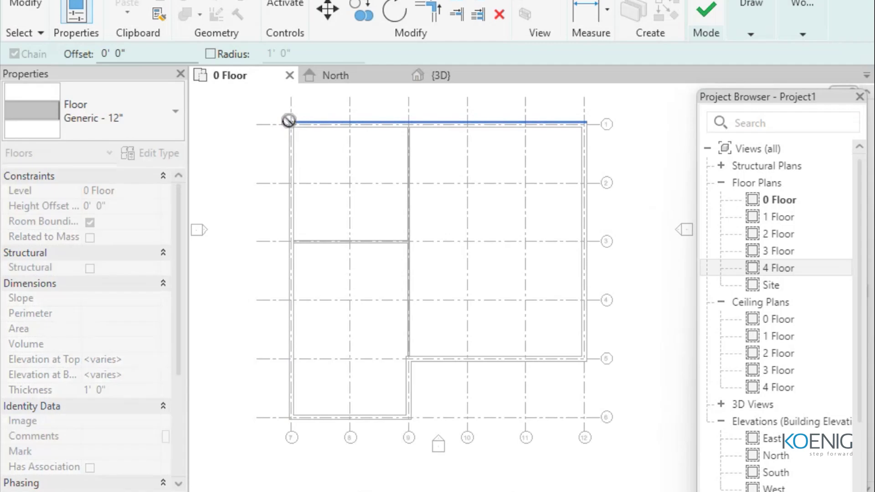
{"action": "left_click", "coordinate": [584, 417]}
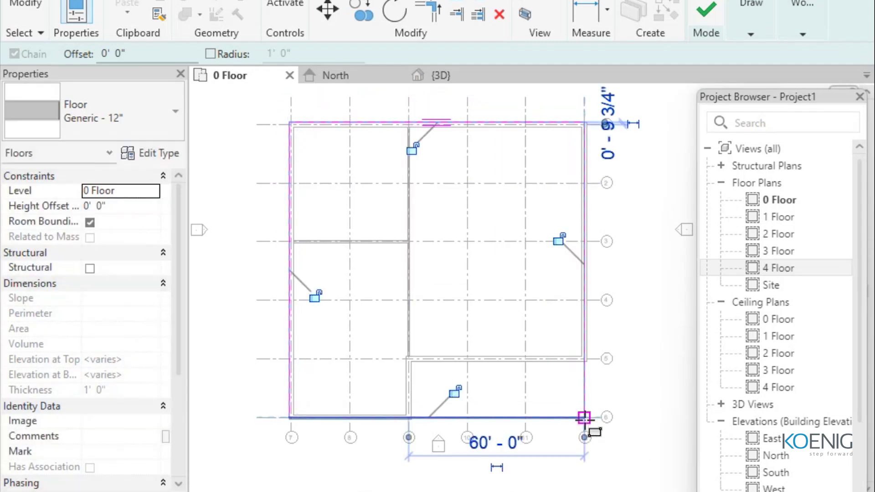
{"action": "left_click", "coordinate": [711, 11]}
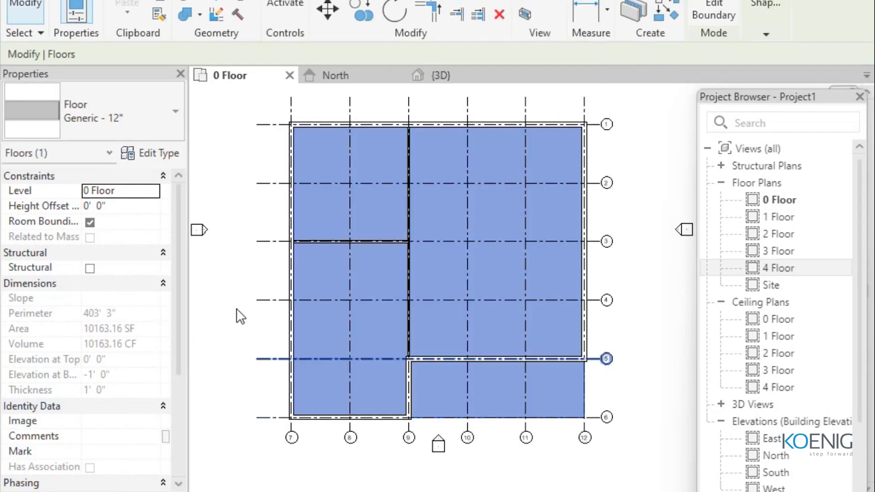
Step: Return to the 3D view, deselect the floor, and centre the model to inspect the slab under the walls
{"action": "key", "text": "ctrl+Tab"}
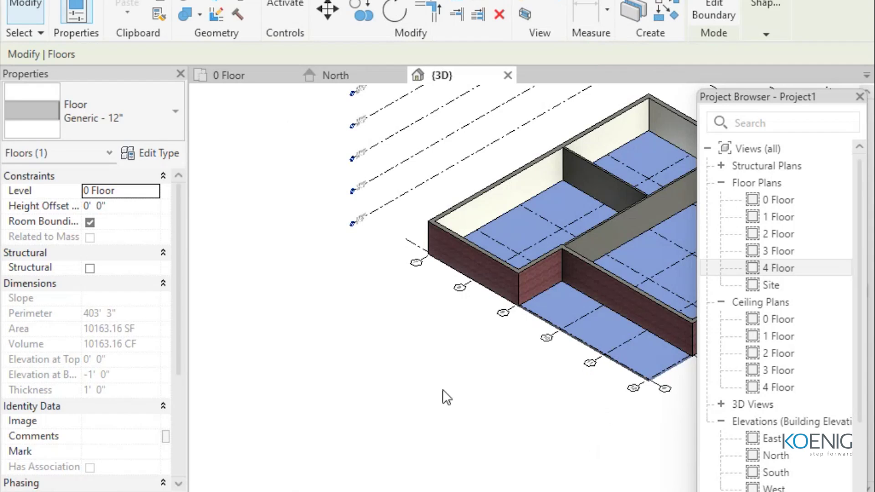
{"action": "left_click", "coordinate": [442, 389]}
{"action": "middle_click_drag", "start_coordinate": [437, 396], "coordinate": [581, 356]}
{"action": "scroll", "coordinate": [581, 355], "scroll_direction": "up", "scroll_amount": 5}
{"action": "scroll", "coordinate": [397, 392], "scroll_direction": "down", "scroll_amount": 5}
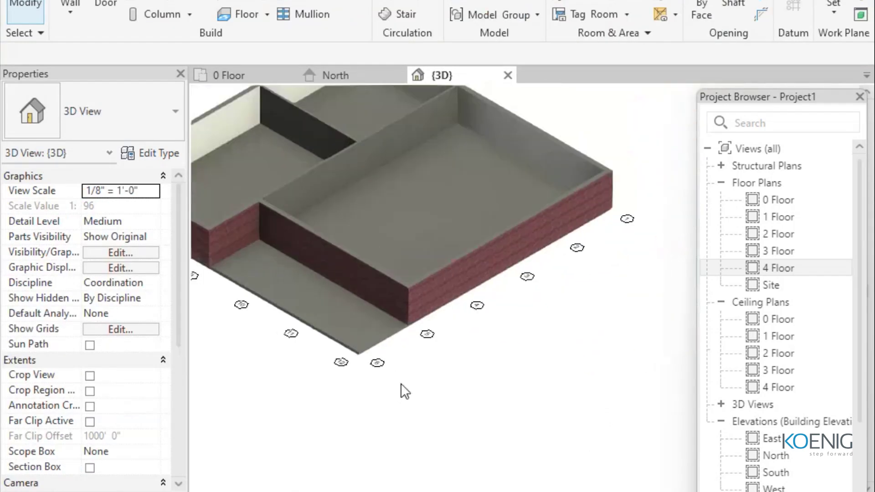
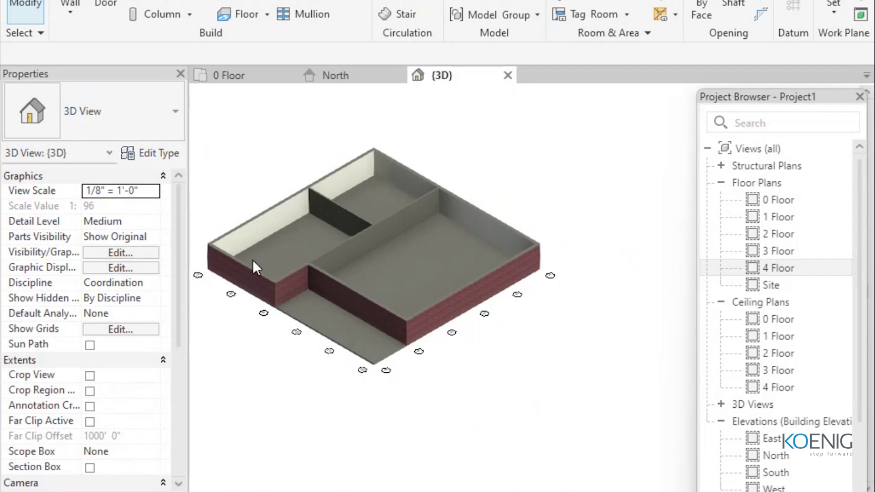
Step: Inspect the ground floor slab, keep its type as Generic - 12", and open the 3D view's Type Properties
{"action": "left_click", "coordinate": [336, 345]}
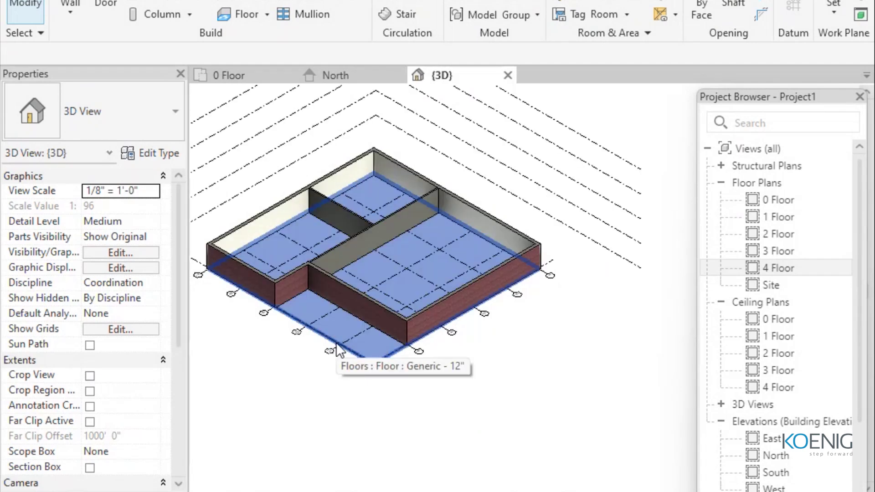
{"action": "left_click", "coordinate": [337, 345]}
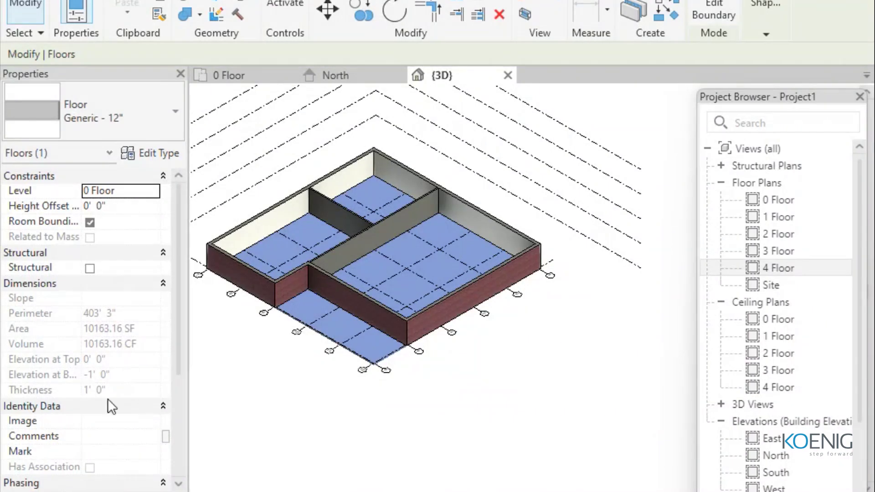
{"action": "mouse_move", "coordinate": [72, 369]}
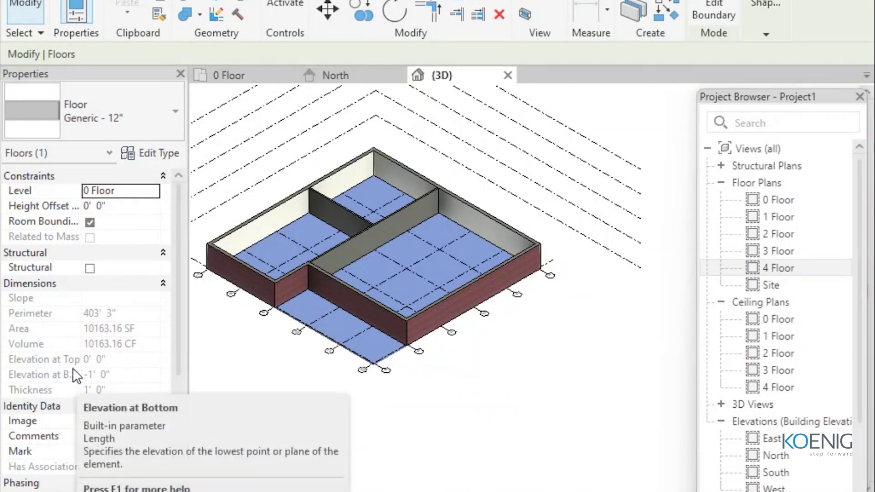
{"action": "left_click", "coordinate": [175, 111]}
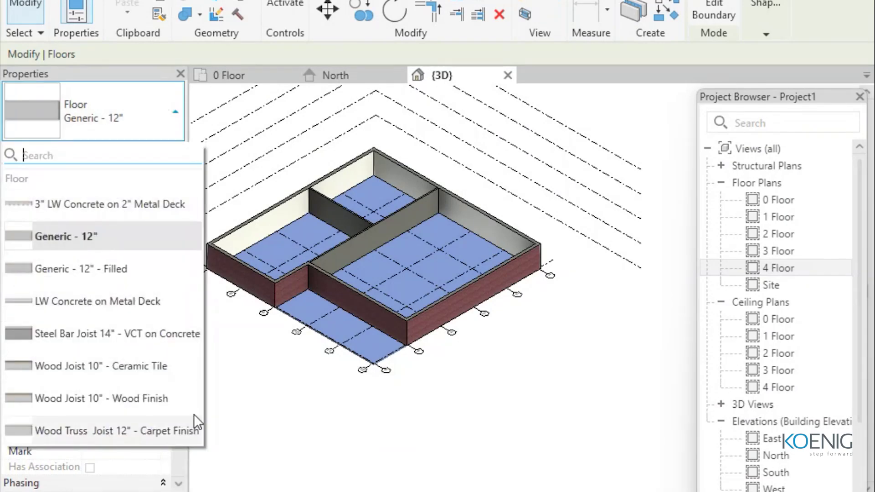
{"action": "left_click", "coordinate": [247, 376]}
{"action": "left_click", "coordinate": [247, 376]}
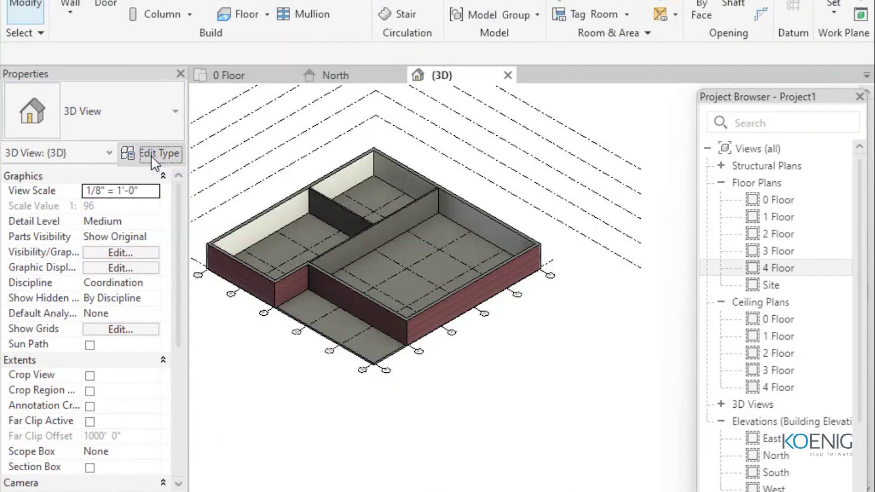
{"action": "left_click", "coordinate": [155, 153]}
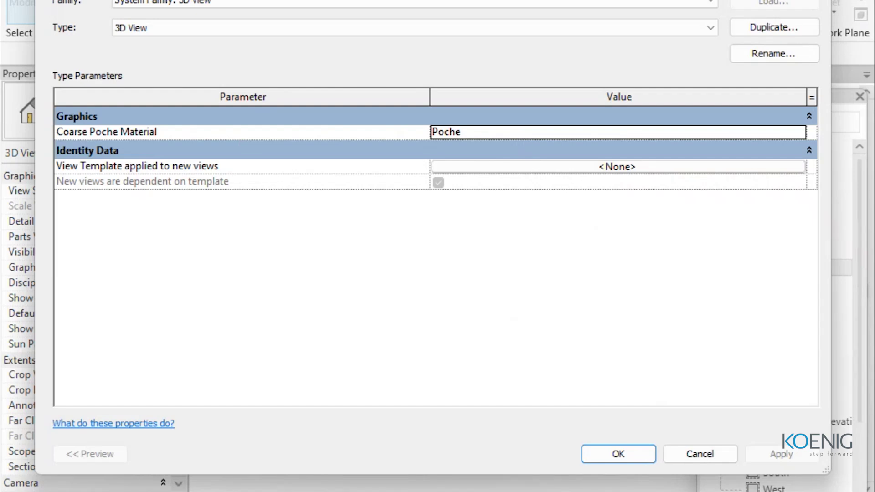
Step: Dismiss the 3D View Type Properties dialog, leaving Coarse Poche Material as Poche
{"action": "key", "text": "Return"}
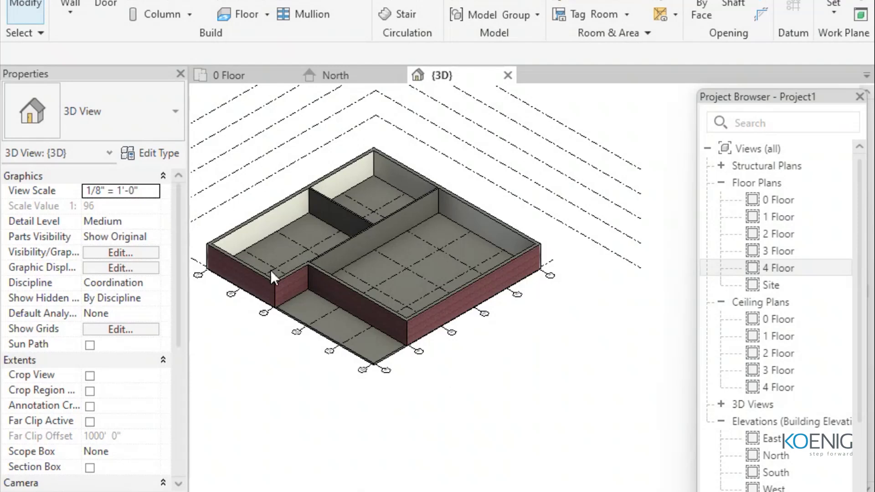
Step: Open the 0 Floor plan to view the walled layout on grid lines 1–12
{"action": "left_click", "coordinate": [241, 70]}
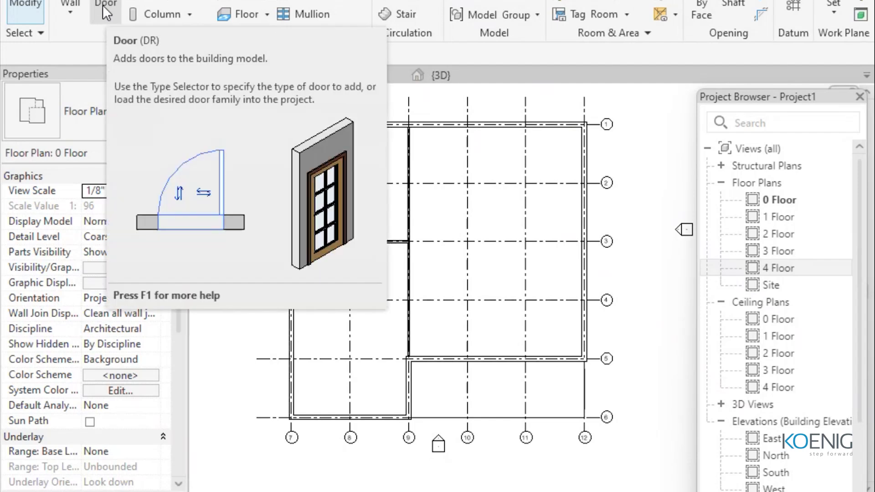
Step: Place three Single-Flush 36" x 84" doors in the gridline 5 wall between gridlines 9 and 12
{"action": "left_click", "coordinate": [104, 5]}
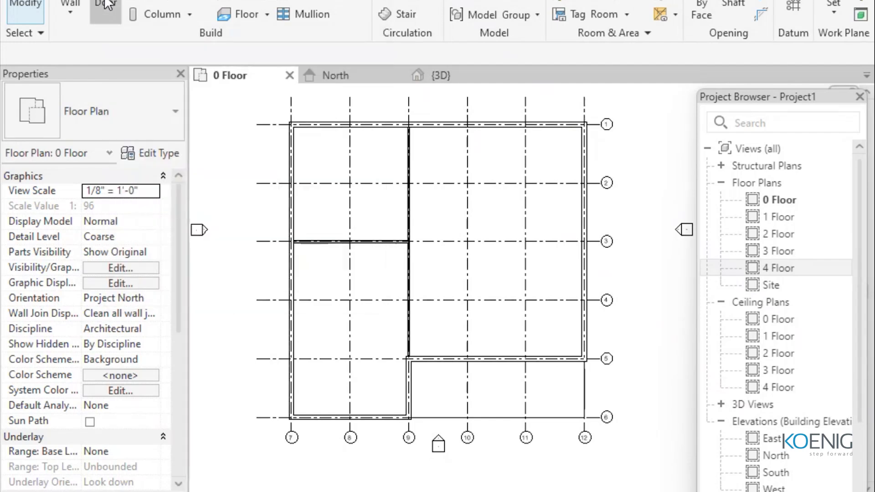
{"action": "scroll", "coordinate": [485, 351], "scroll_direction": "up", "scroll_amount": 2}
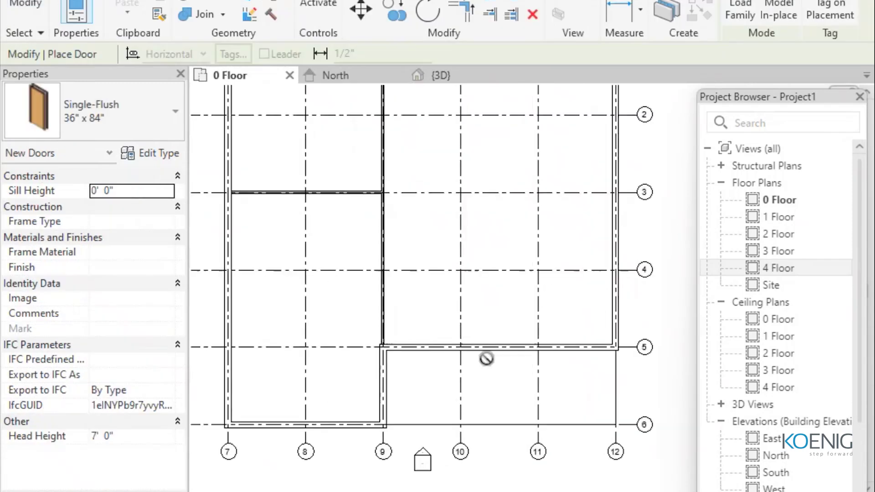
{"action": "scroll", "coordinate": [501, 349], "scroll_direction": "up", "scroll_amount": 2}
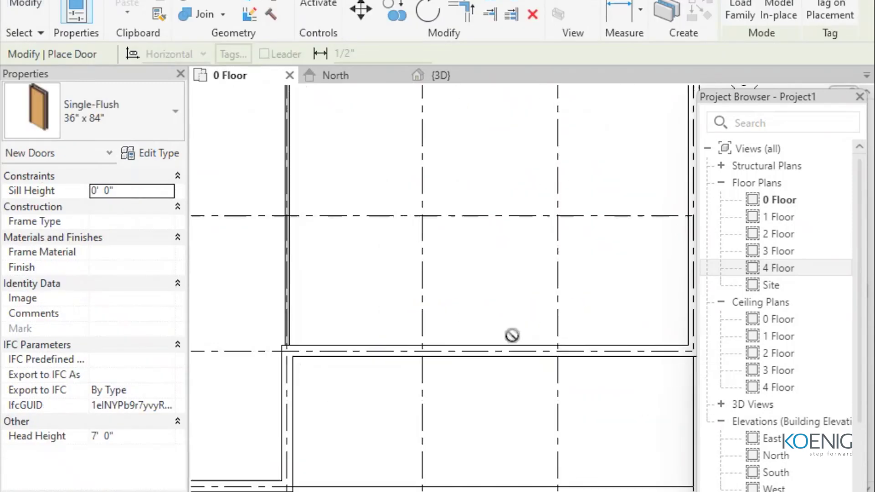
{"action": "left_click", "coordinate": [355, 345]}
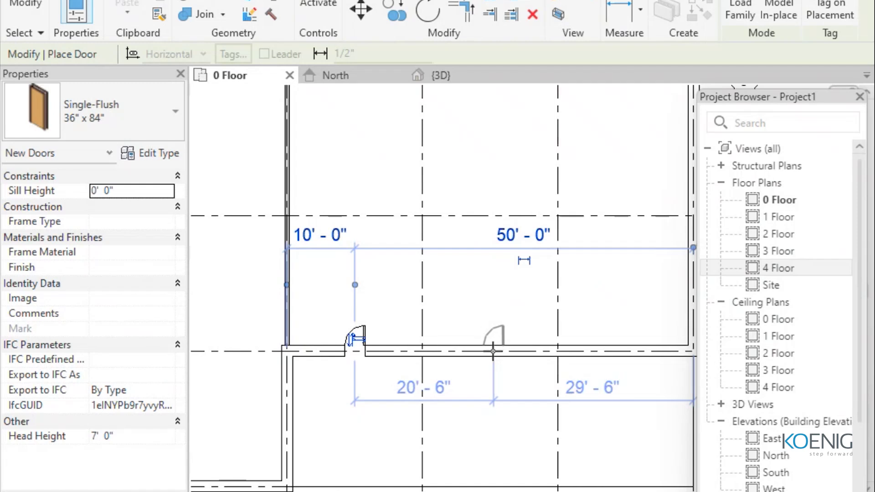
{"action": "left_click", "coordinate": [493, 351]}
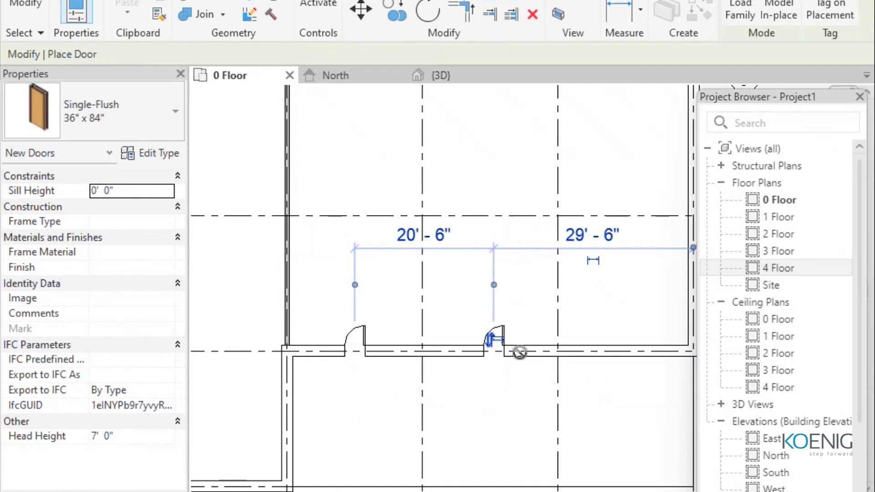
{"action": "left_click", "coordinate": [625, 350]}
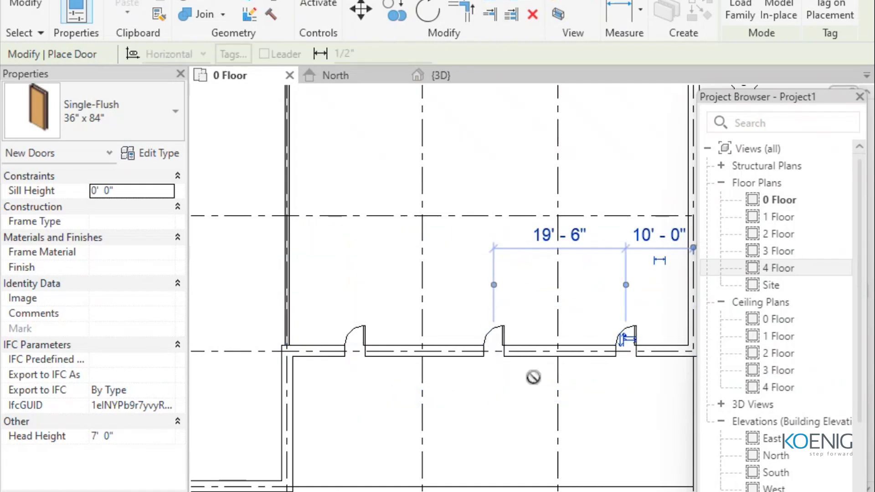
{"action": "right_click", "coordinate": [498, 104]}
{"action": "left_click", "coordinate": [538, 111]}
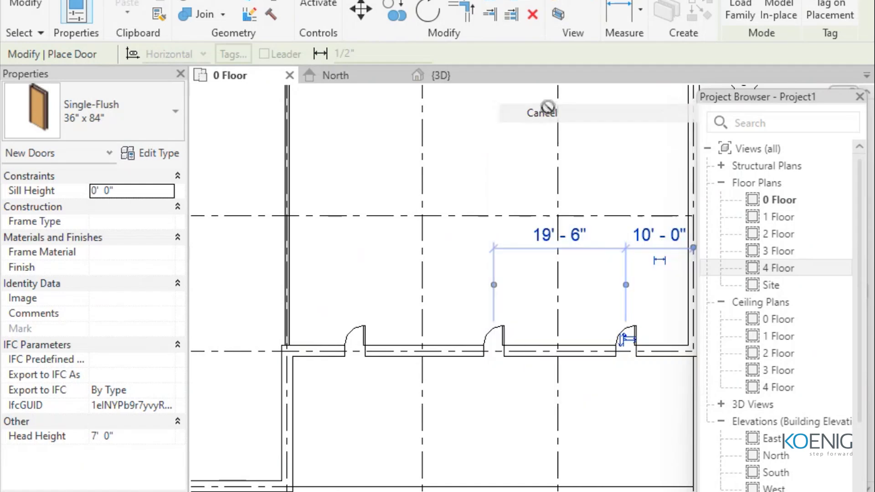
{"action": "right_click", "coordinate": [506, 148]}
{"action": "left_click", "coordinate": [542, 165]}
{"action": "scroll", "coordinate": [506, 192], "scroll_direction": "down", "scroll_amount": 3}
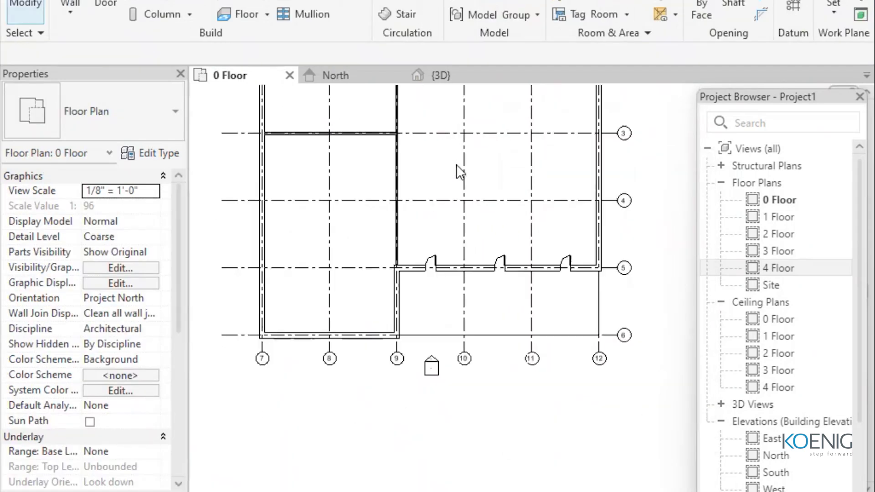
{"action": "left_click", "coordinate": [440, 75]}
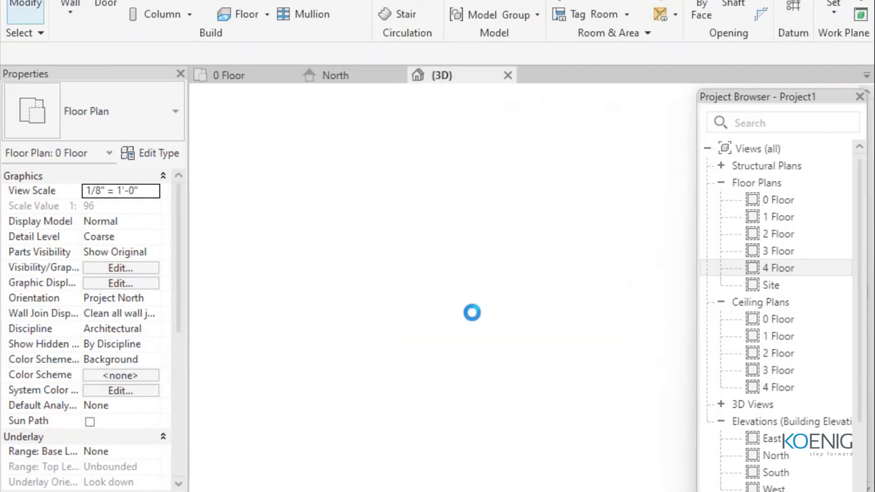
{"action": "scroll", "coordinate": [362, 352], "scroll_direction": "up", "scroll_amount": 5}
{"action": "scroll", "coordinate": [362, 352], "scroll_direction": "up", "scroll_amount": 4}
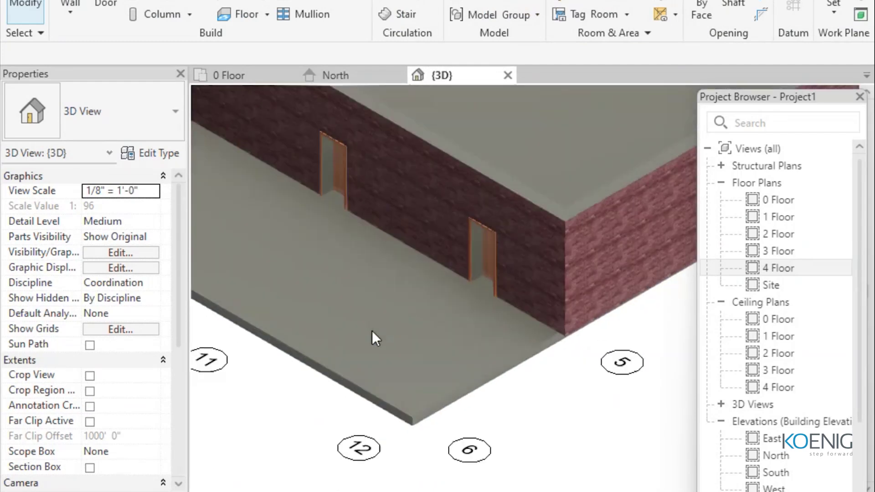
{"action": "scroll", "coordinate": [371, 330], "scroll_direction": "up", "scroll_amount": 3}
{"action": "scroll", "coordinate": [422, 361], "scroll_direction": "down", "scroll_amount": 4}
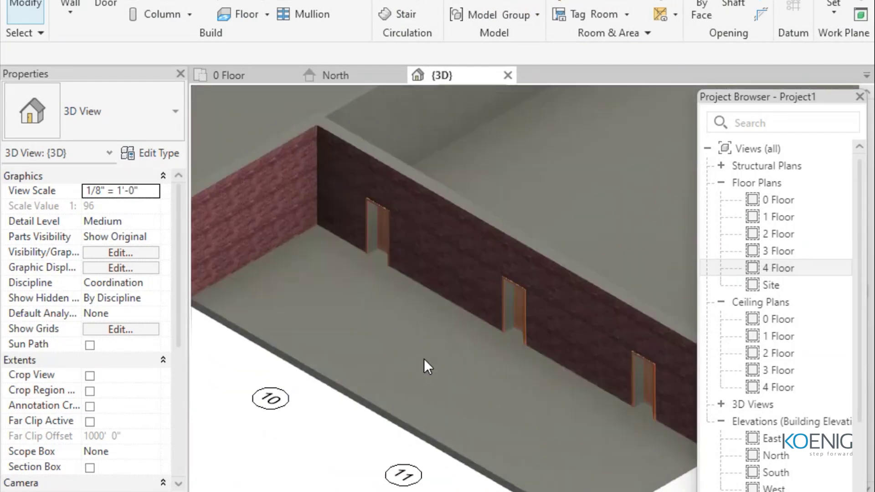
{"action": "scroll", "coordinate": [424, 359], "scroll_direction": "down", "scroll_amount": 8}
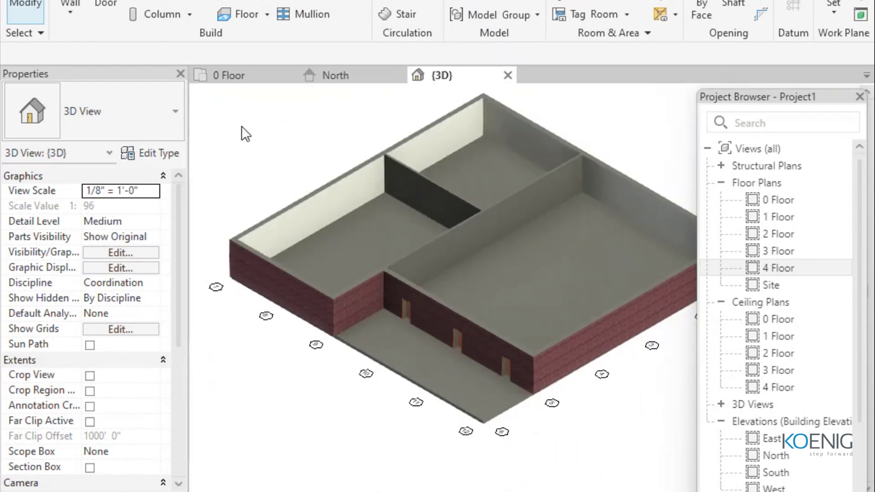
{"action": "left_click", "coordinate": [341, 78]}
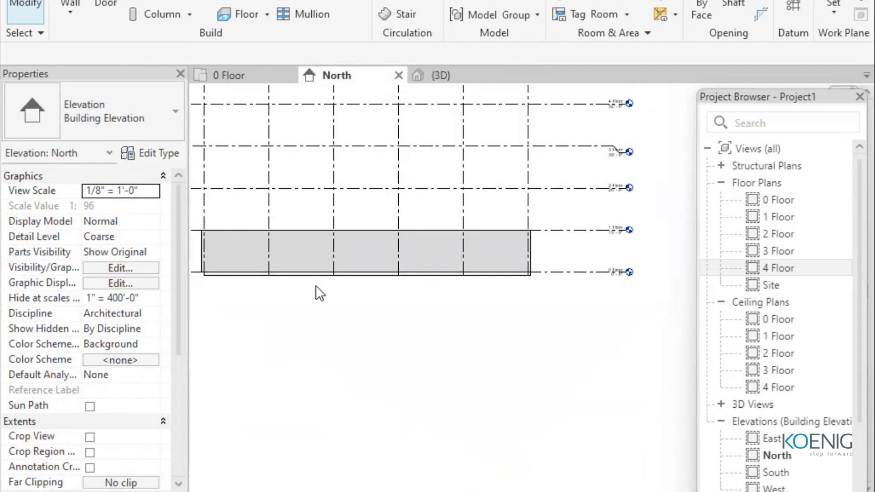
{"action": "left_click", "coordinate": [228, 76]}
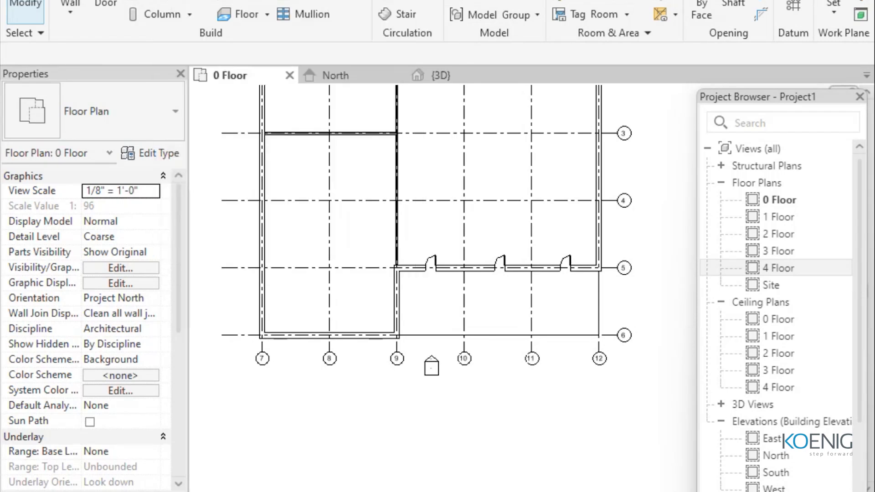
Step: Place Fixed 36" x 48" windows along the gridline 5 wall and the gridline 6 wall
{"action": "left_click", "coordinate": [137, 1]}
{"action": "scroll", "coordinate": [436, 287], "scroll_direction": "up", "scroll_amount": 2}
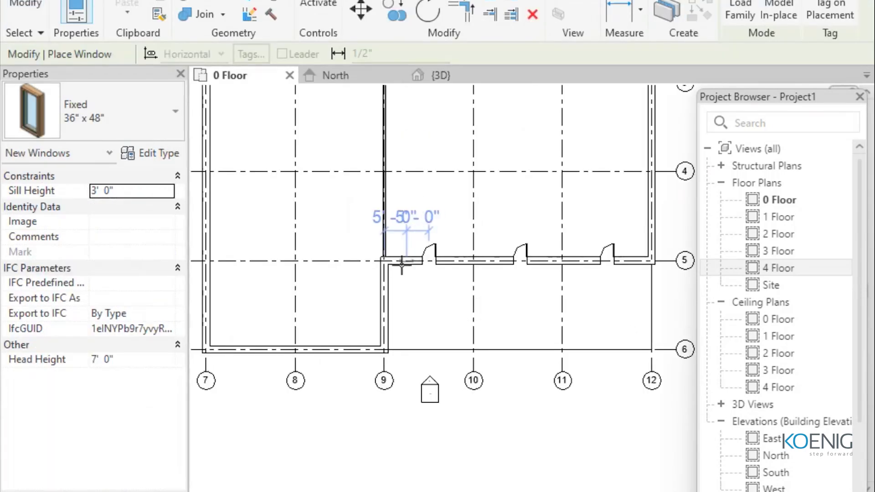
{"action": "left_click", "coordinate": [402, 264]}
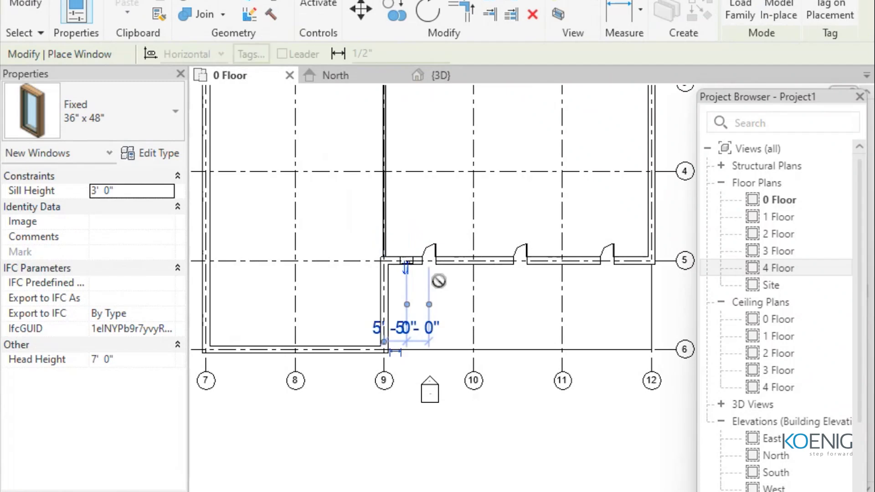
{"action": "left_click", "coordinate": [453, 260]}
{"action": "left_click", "coordinate": [487, 262]}
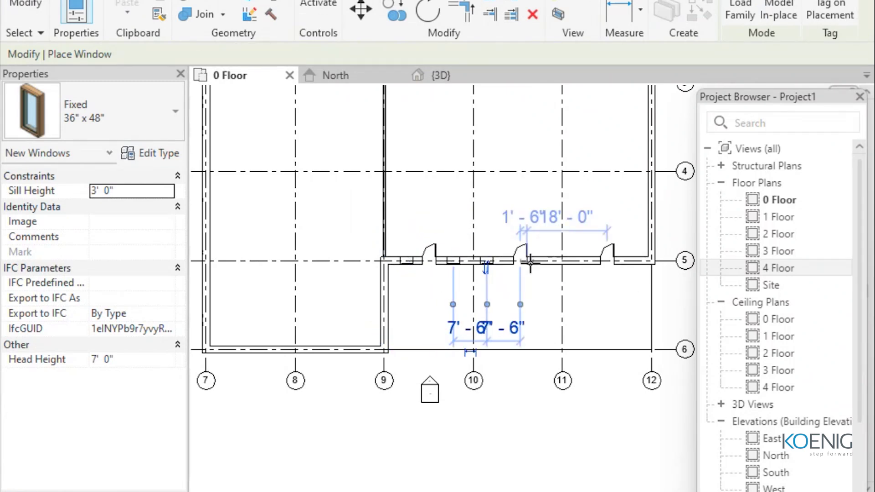
{"action": "left_click", "coordinate": [547, 261]}
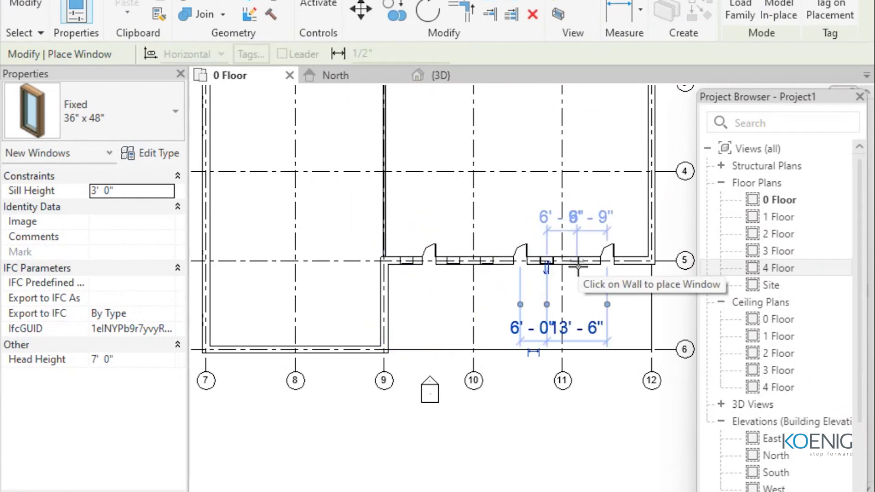
{"action": "left_click", "coordinate": [577, 262]}
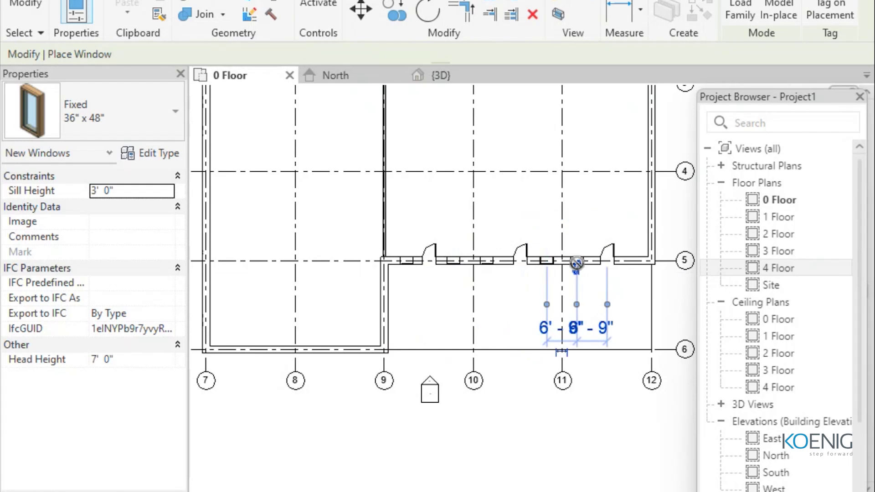
{"action": "left_click", "coordinate": [629, 262]}
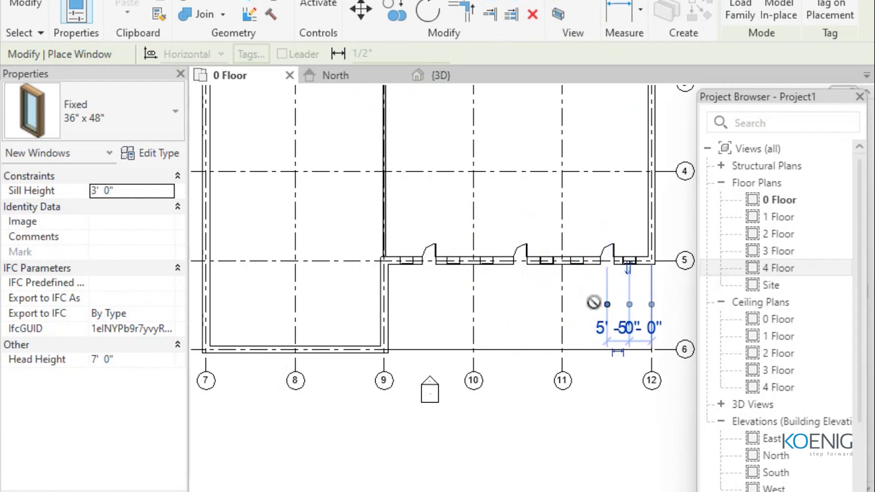
{"action": "left_click", "coordinate": [366, 351]}
{"action": "left_click", "coordinate": [322, 351]}
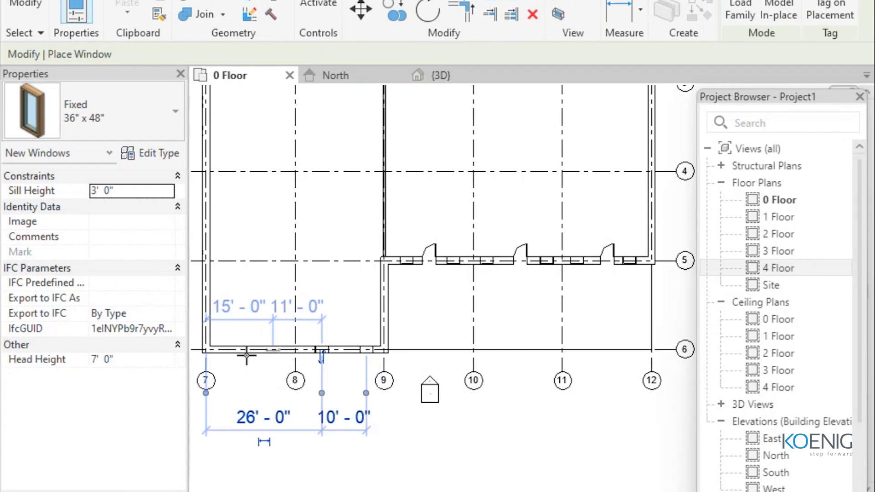
{"action": "left_click", "coordinate": [273, 351]}
Step: Add windows to the left exterior wall and the interior wall near grid 9
{"action": "scroll", "coordinate": [449, 332], "scroll_direction": "down", "scroll_amount": 2}
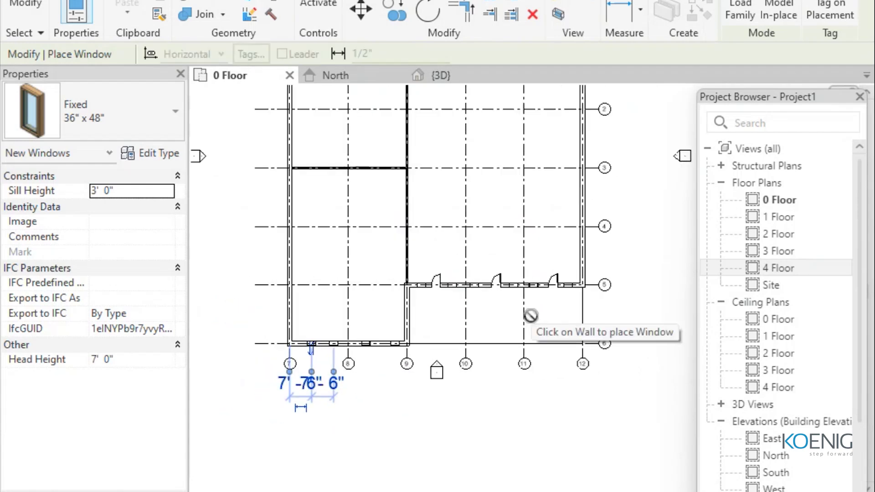
{"action": "middle_click_drag", "start_coordinate": [531, 315], "coordinate": [506, 407]}
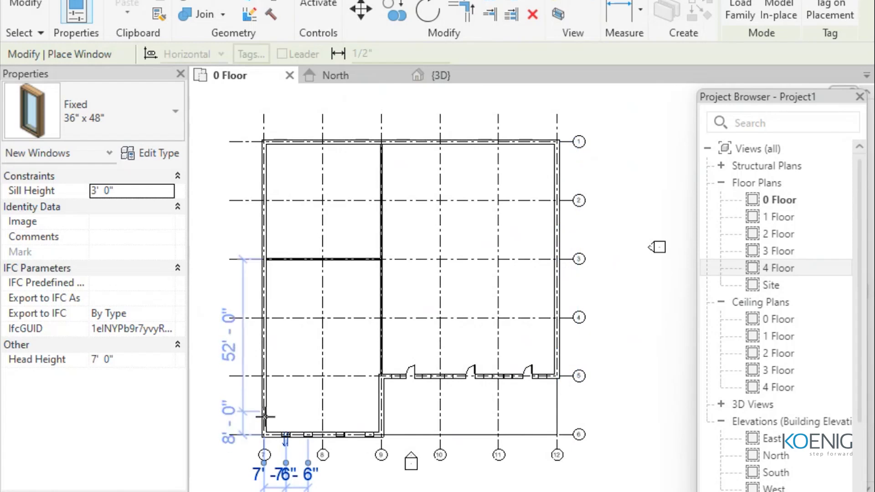
{"action": "left_click", "coordinate": [264, 401]}
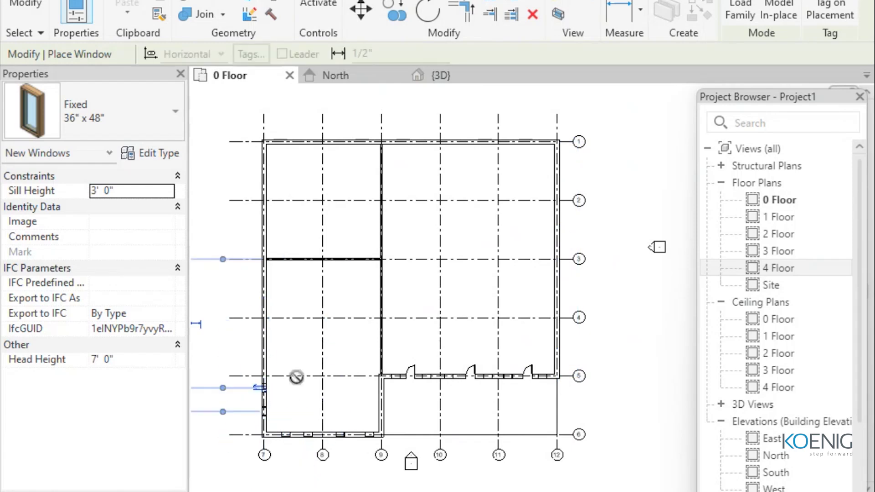
{"action": "left_click", "coordinate": [381, 408]}
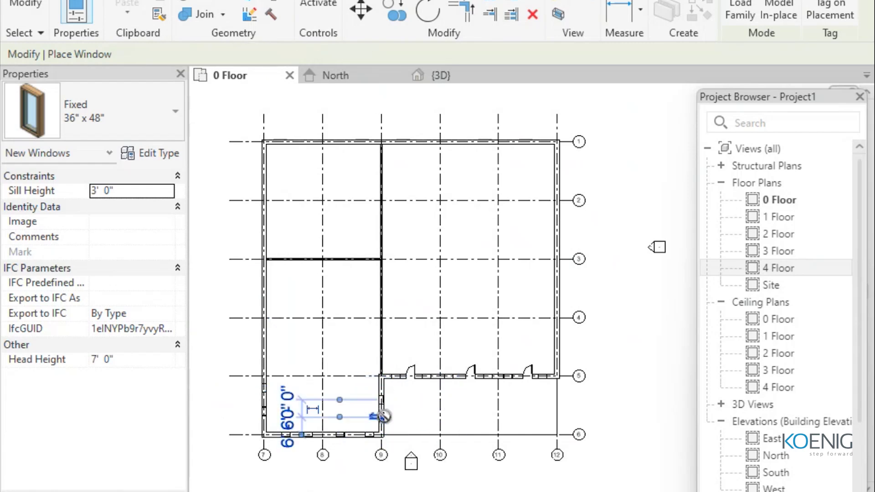
{"action": "right_click", "coordinate": [628, 143]}
{"action": "left_click", "coordinate": [661, 152]}
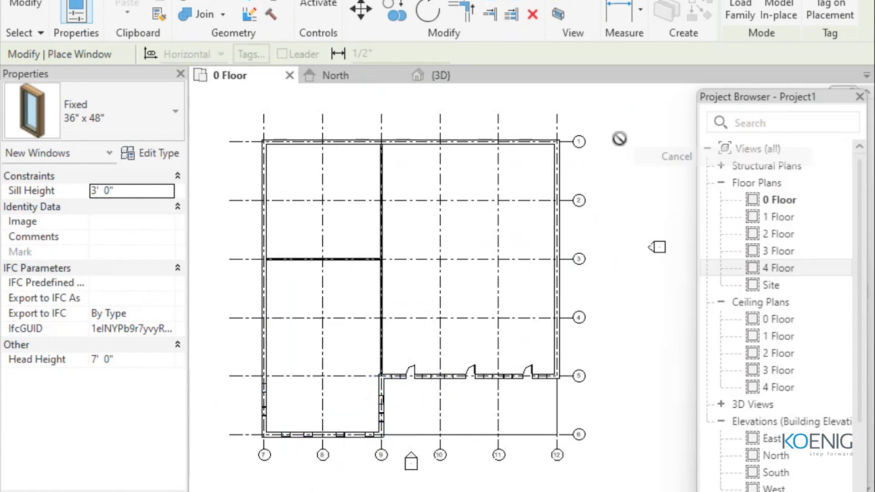
{"action": "right_click", "coordinate": [616, 137]}
{"action": "left_click", "coordinate": [662, 153]}
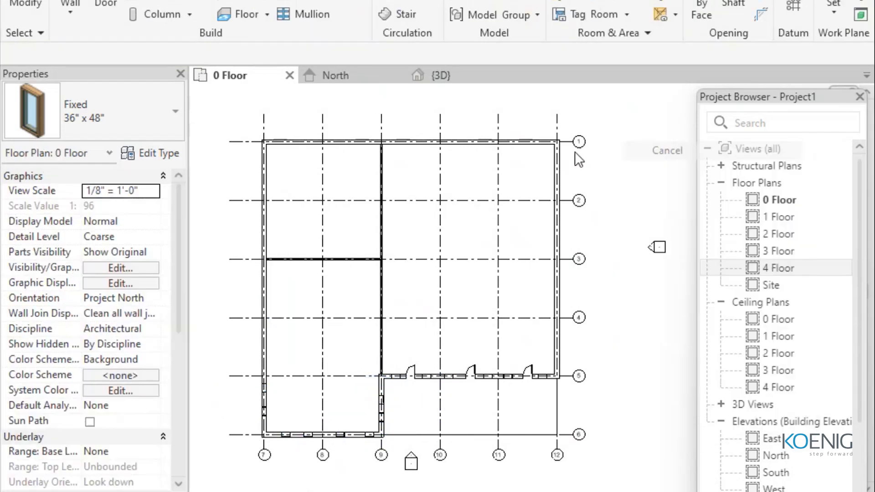
Step: Inspect the new windows and doors in the ground floor's brick walls in the {3D} view
{"action": "left_click", "coordinate": [447, 74]}
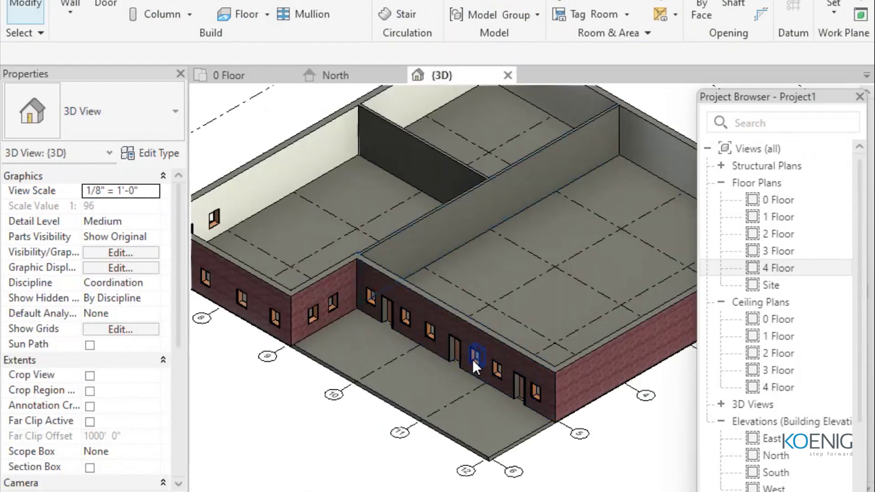
{"action": "scroll", "coordinate": [472, 359], "scroll_direction": "up", "scroll_amount": 3}
{"action": "scroll", "coordinate": [573, 413], "scroll_direction": "up", "scroll_amount": 5}
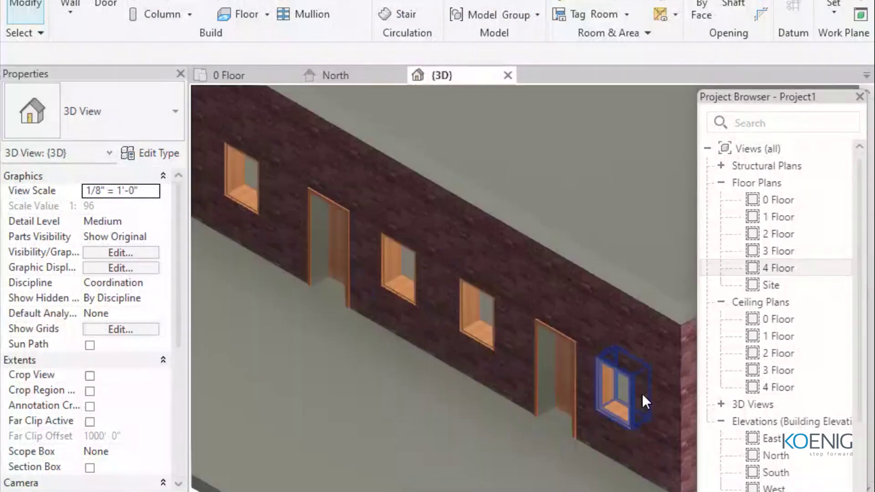
{"action": "scroll", "coordinate": [357, 394], "scroll_direction": "down", "scroll_amount": 5}
{"action": "middle_click_drag", "start_coordinate": [357, 395], "coordinate": [552, 450]}
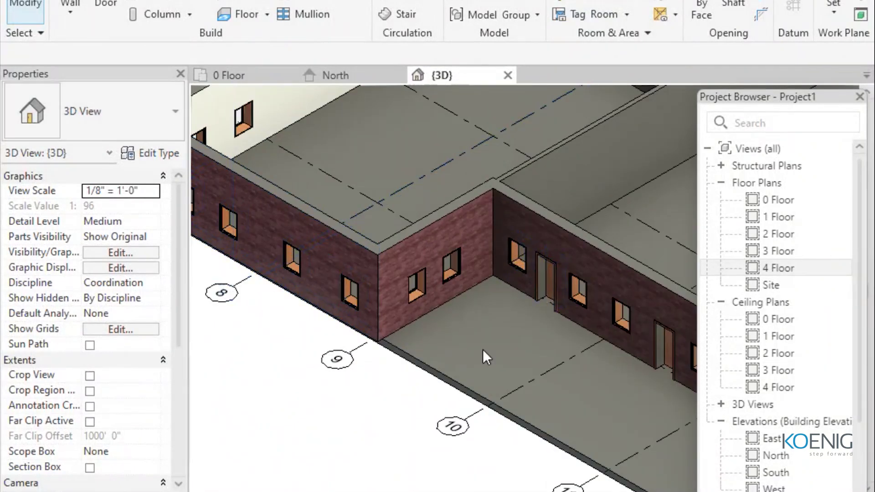
{"action": "scroll", "coordinate": [435, 265], "scroll_direction": "up", "scroll_amount": 3}
{"action": "middle_click_drag", "start_coordinate": [256, 284], "coordinate": [499, 378]}
{"action": "scroll", "coordinate": [380, 351], "scroll_direction": "down", "scroll_amount": 4}
{"action": "scroll", "coordinate": [453, 219], "scroll_direction": "down", "scroll_amount": 4}
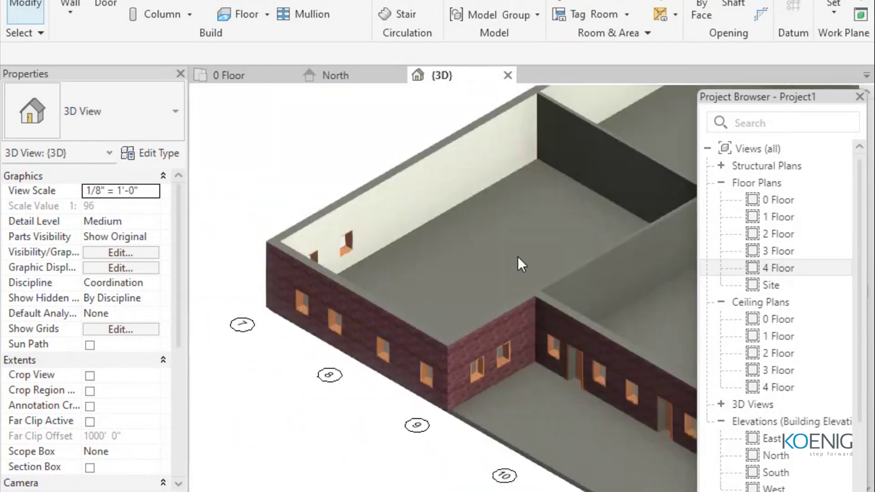
{"action": "scroll", "coordinate": [510, 316], "scroll_direction": "up", "scroll_amount": 2}
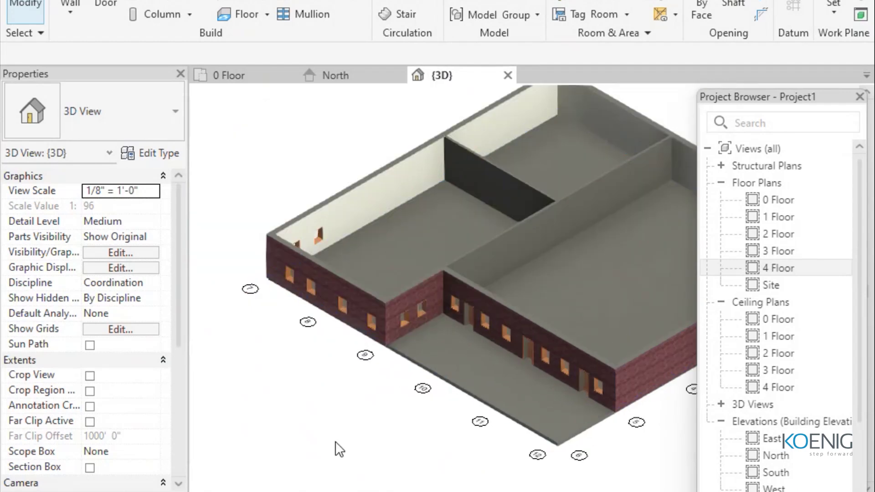
{"action": "scroll", "coordinate": [446, 392], "scroll_direction": "up", "scroll_amount": 3}
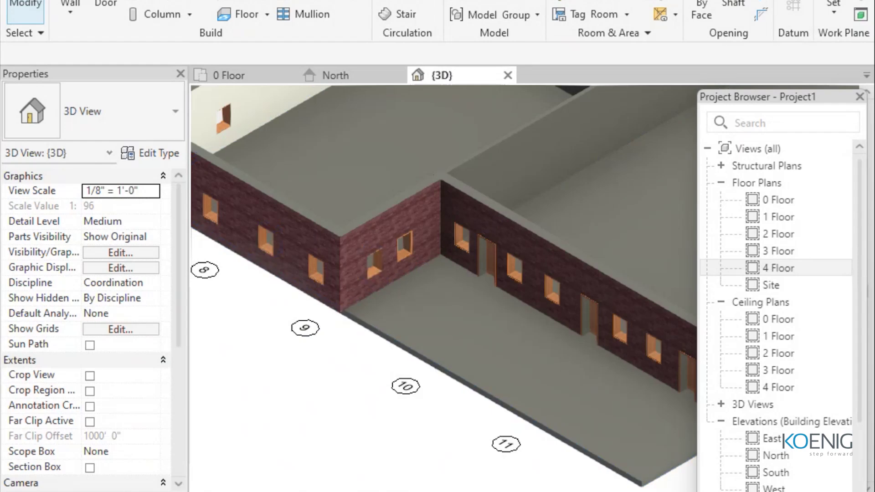
{"action": "scroll", "coordinate": [328, 308], "scroll_direction": "down", "scroll_amount": 5}
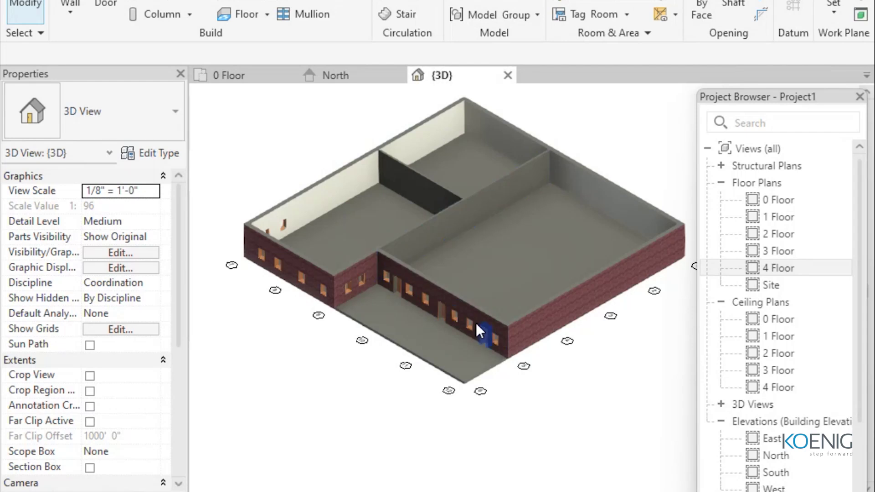
Step: Copy the 0 Floor walls, doors and windows, pasting them aligned onto 1 Floor, 2 Floor and 3 Floor
{"action": "left_click", "coordinate": [250, 73]}
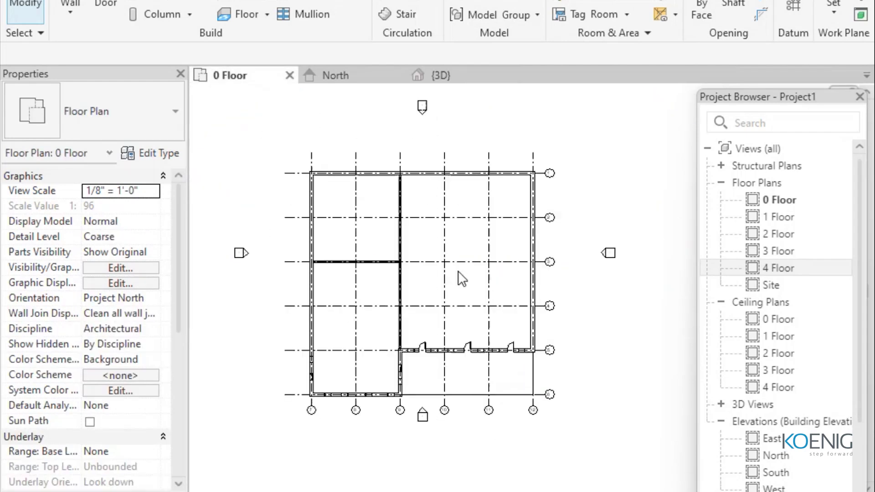
{"action": "left_click_drag", "start_coordinate": [610, 448], "coordinate": [261, 124]}
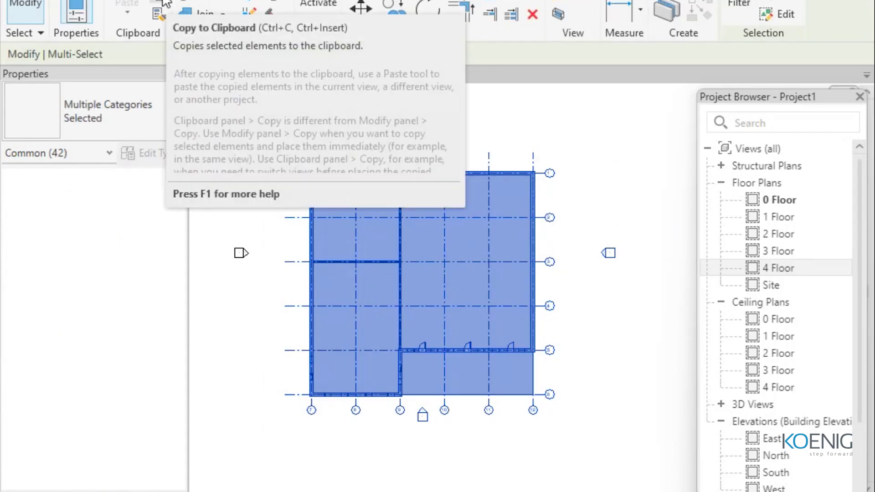
{"action": "left_click", "coordinate": [163, 2]}
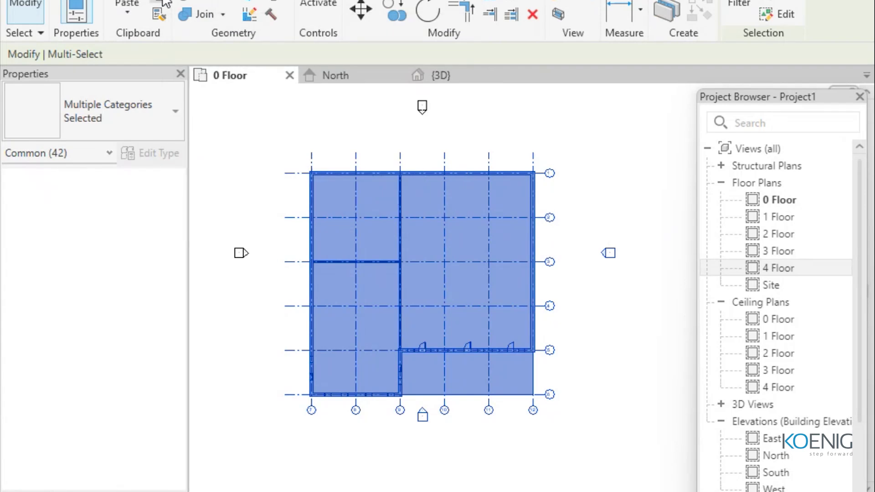
{"action": "left_click", "coordinate": [125, 18]}
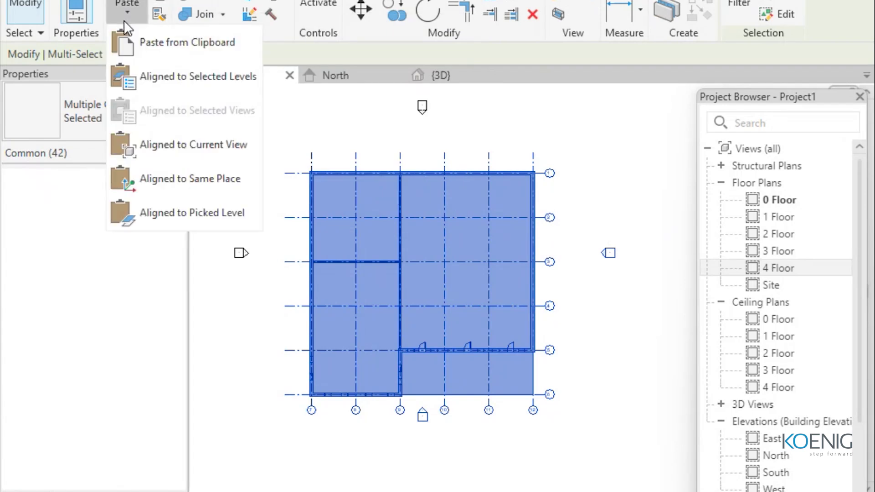
{"action": "left_click", "coordinate": [203, 75]}
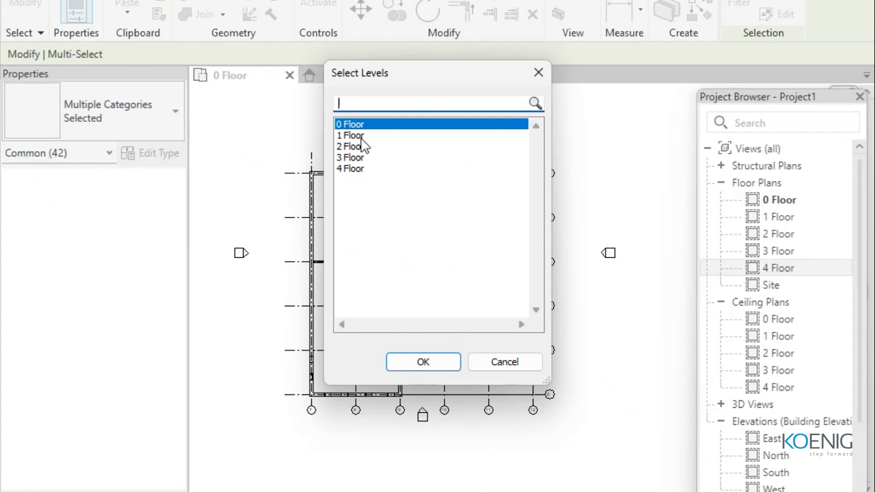
{"action": "left_click", "coordinate": [362, 136]}
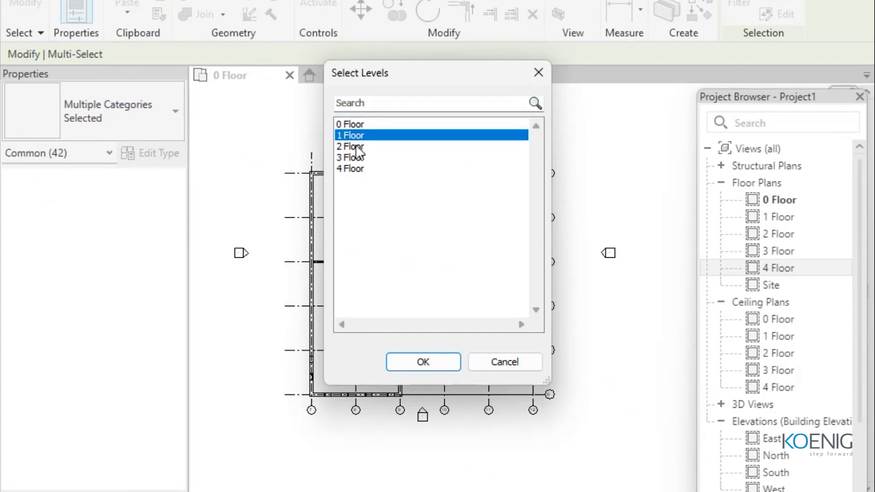
{"action": "left_click", "coordinate": [358, 146], "text": "ctrl"}
{"action": "left_click", "coordinate": [360, 157], "text": "ctrl"}
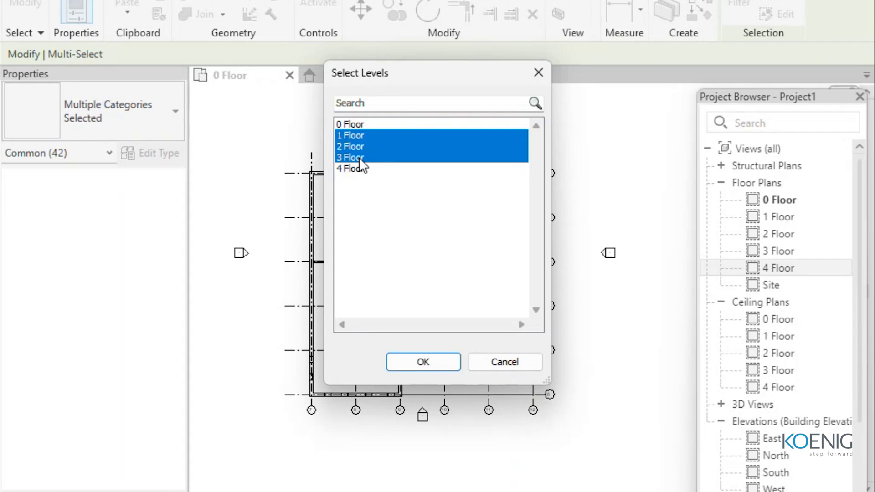
{"action": "left_click", "coordinate": [408, 362]}
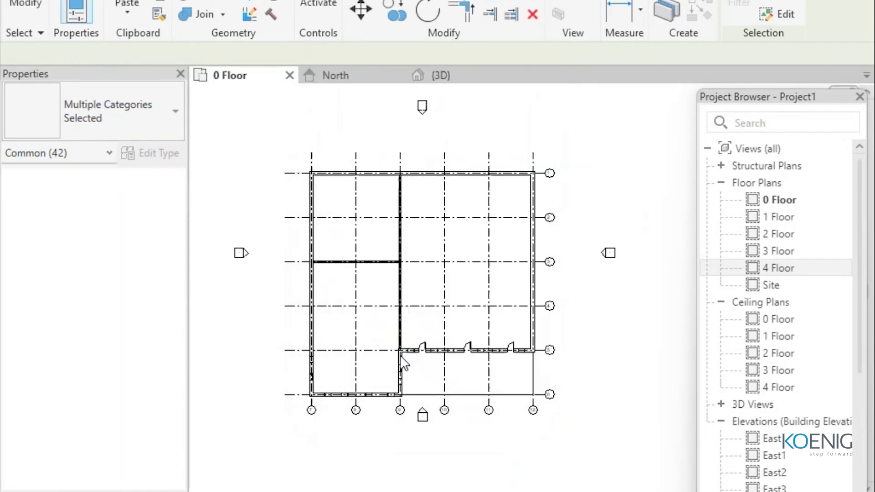
Step: In the {3D} view, clear the selection and zoom to inspect the four stacked brick storeys
{"action": "left_click", "coordinate": [453, 75]}
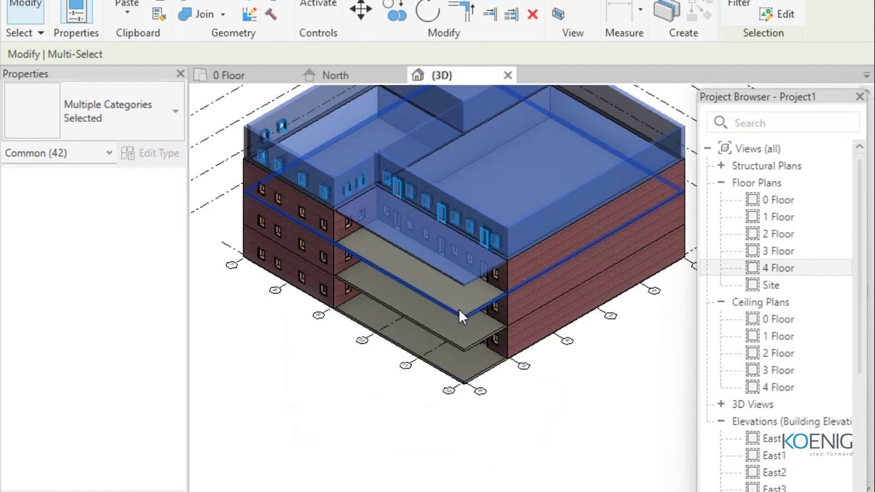
{"action": "left_click", "coordinate": [554, 447]}
{"action": "scroll", "coordinate": [347, 383], "scroll_direction": "up", "scroll_amount": 3}
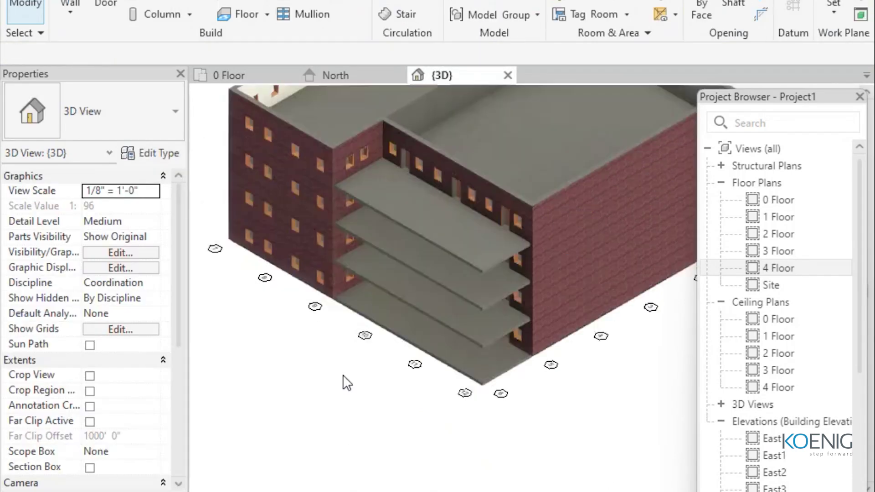
{"action": "scroll", "coordinate": [345, 382], "scroll_direction": "up", "scroll_amount": 1}
{"action": "scroll", "coordinate": [345, 382], "scroll_direction": "down", "scroll_amount": 1}
{"action": "scroll", "coordinate": [390, 356], "scroll_direction": "up", "scroll_amount": 1}
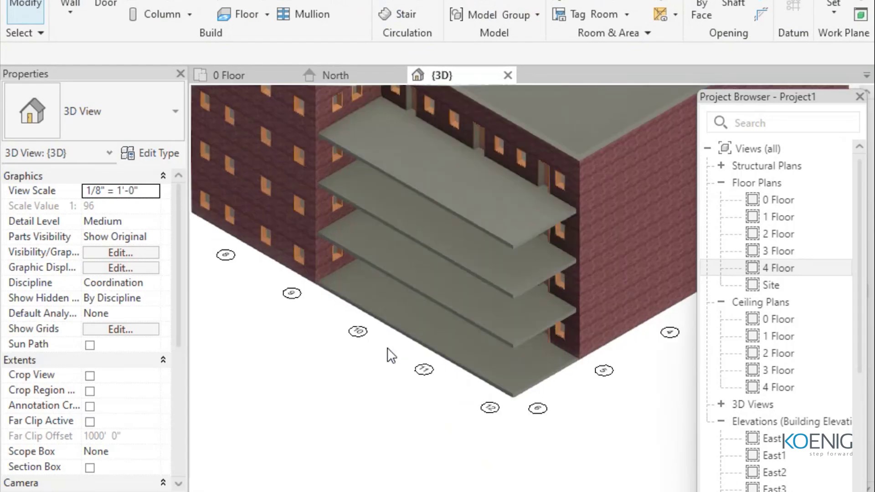
{"action": "scroll", "coordinate": [390, 355], "scroll_direction": "down", "scroll_amount": 5}
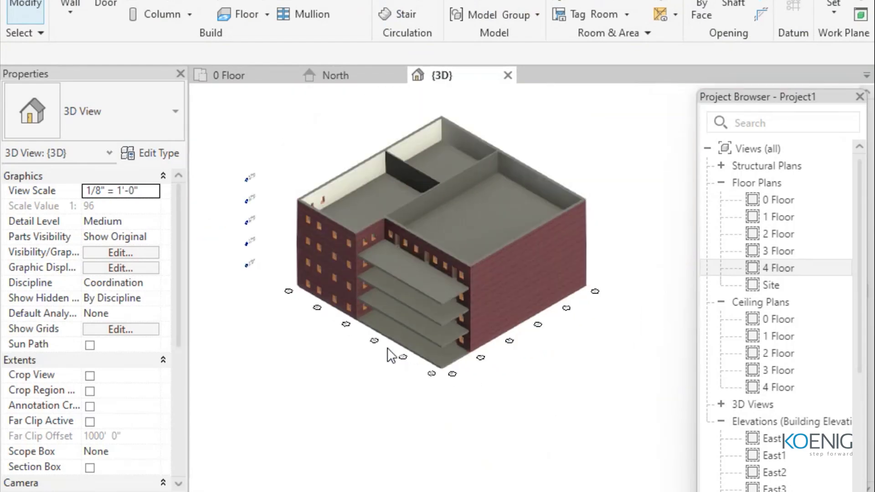
{"action": "scroll", "coordinate": [392, 355], "scroll_direction": "up", "scroll_amount": 2}
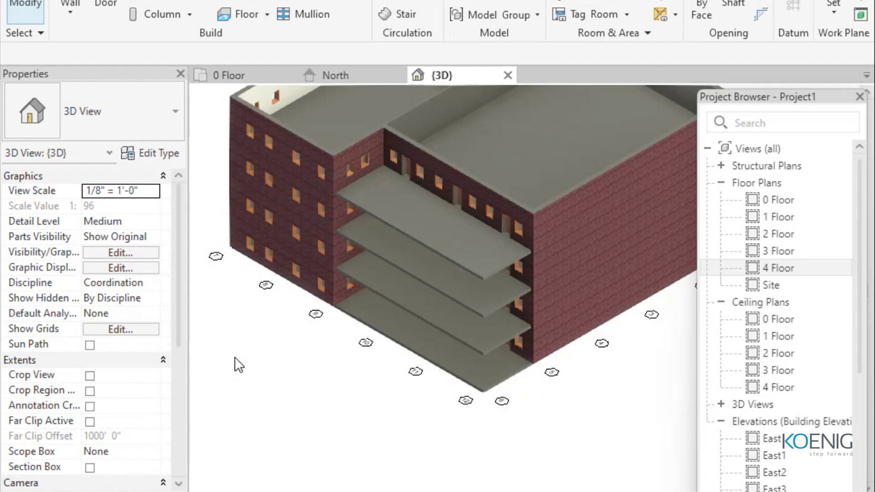
{"action": "scroll", "coordinate": [406, 197], "scroll_direction": "down", "scroll_amount": 2}
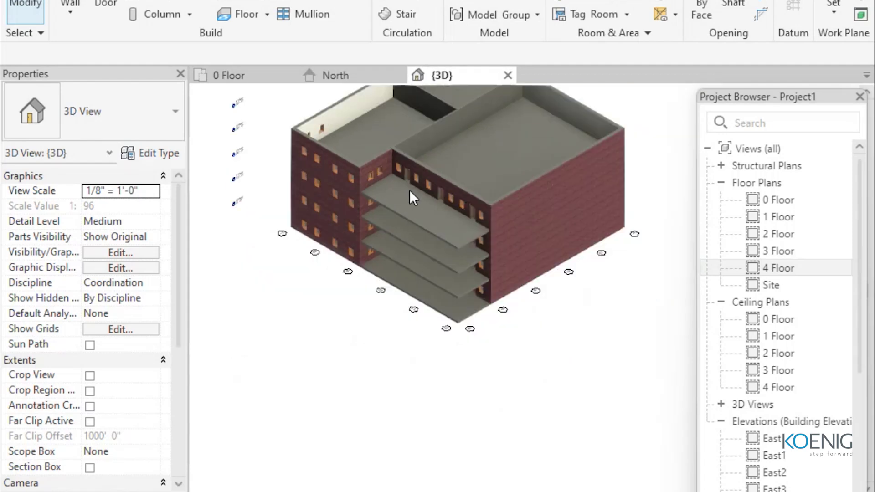
{"action": "scroll", "coordinate": [360, 361], "scroll_direction": "up", "scroll_amount": 3}
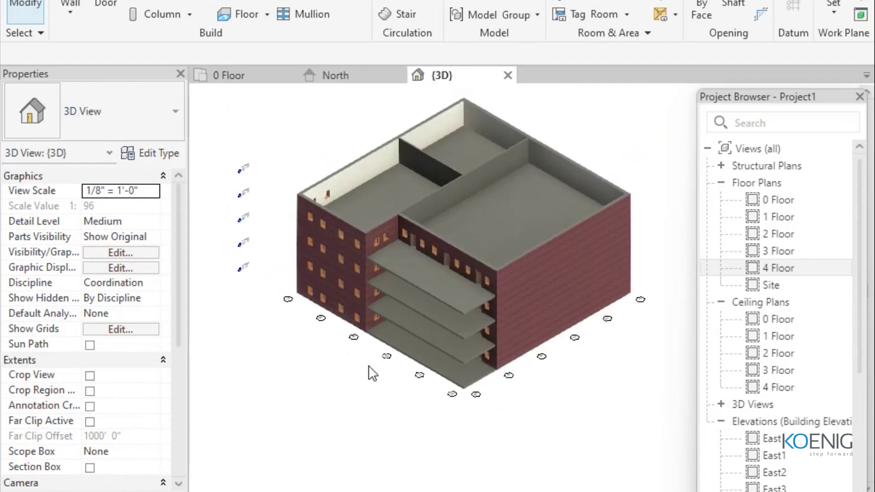
{"action": "scroll", "coordinate": [371, 370], "scroll_direction": "up", "scroll_amount": 1}
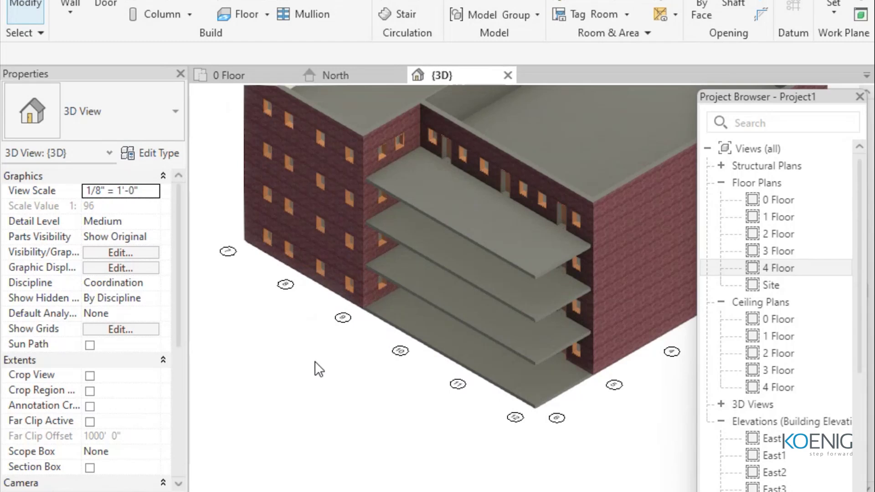
Step: Orbit and pan the 3D view to show the whole building with its level heads
{"action": "middle_click_drag", "start_coordinate": [278, 362], "coordinate": [289, 160], "text": "shift"}
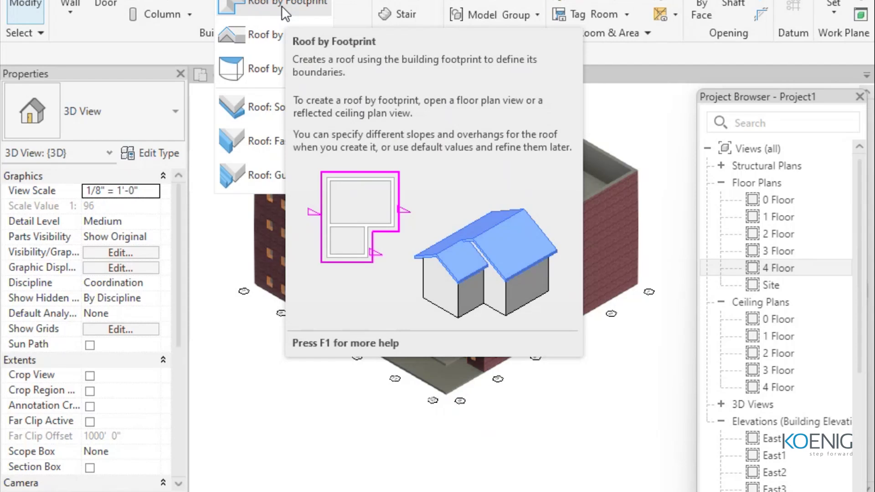
{"action": "left_click", "coordinate": [381, 463]}
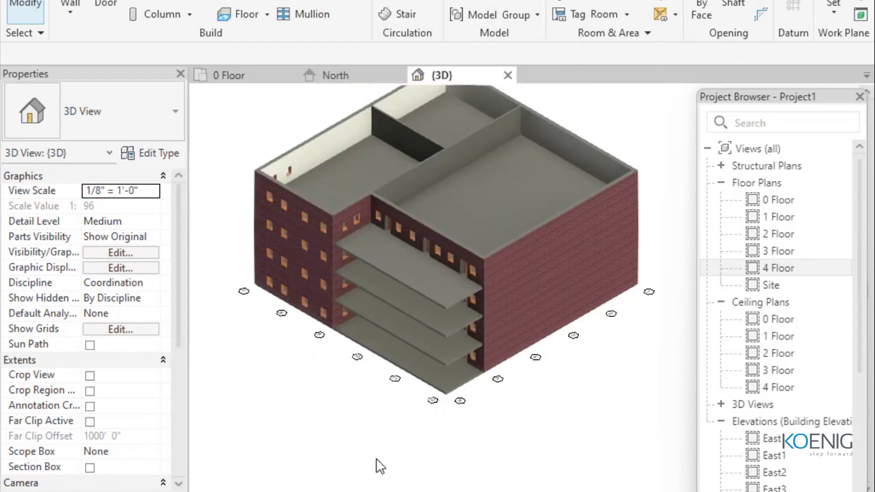
{"action": "middle_click_drag", "start_coordinate": [647, 356], "coordinate": [661, 412]}
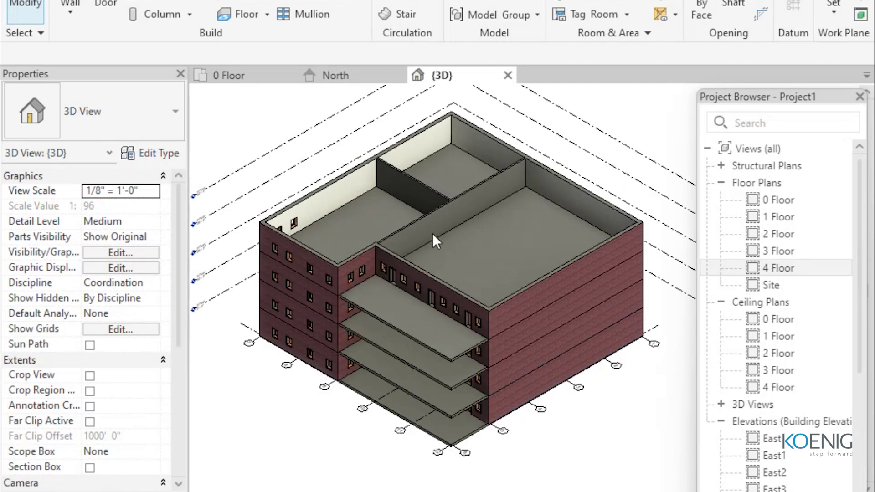
Step: Start a Roof by Footprint and move it to the 4 Floor level
{"action": "left_click", "coordinate": [292, 1]}
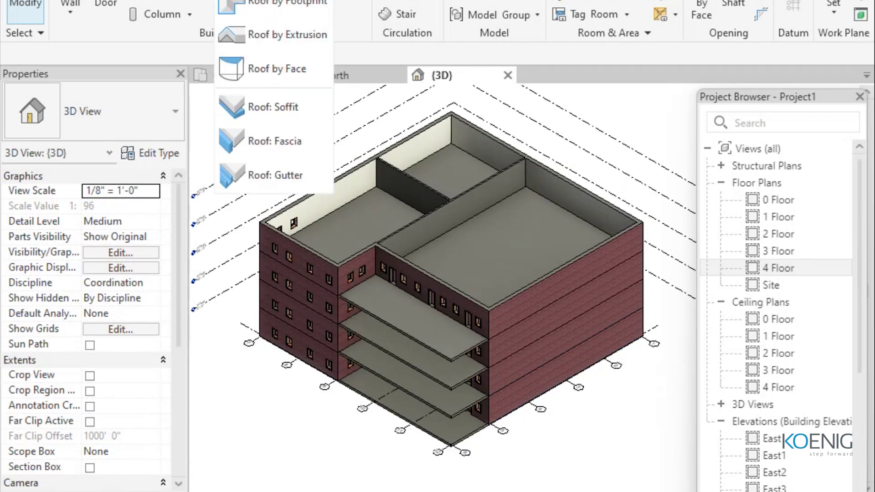
{"action": "left_click", "coordinate": [280, 11]}
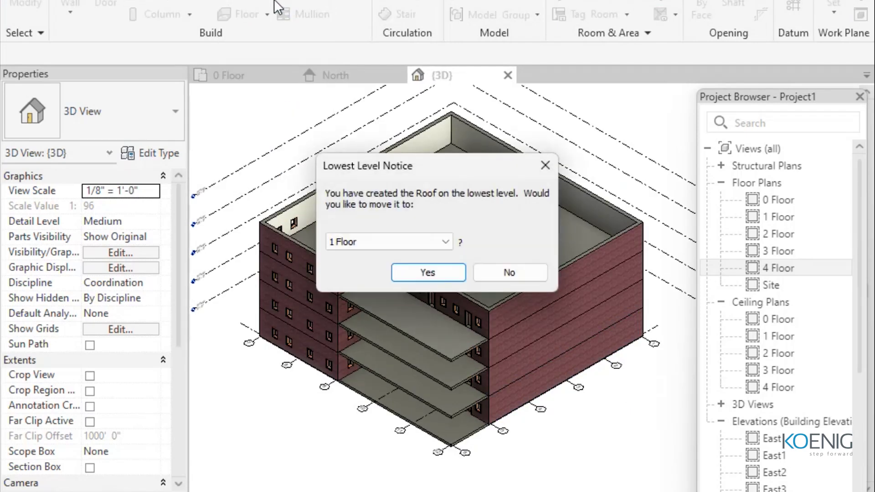
{"action": "left_click", "coordinate": [445, 242]}
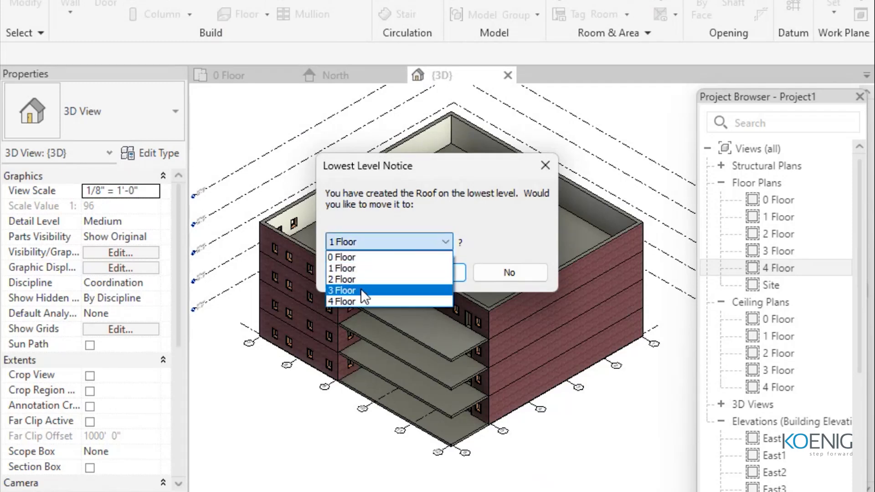
{"action": "left_click", "coordinate": [349, 300]}
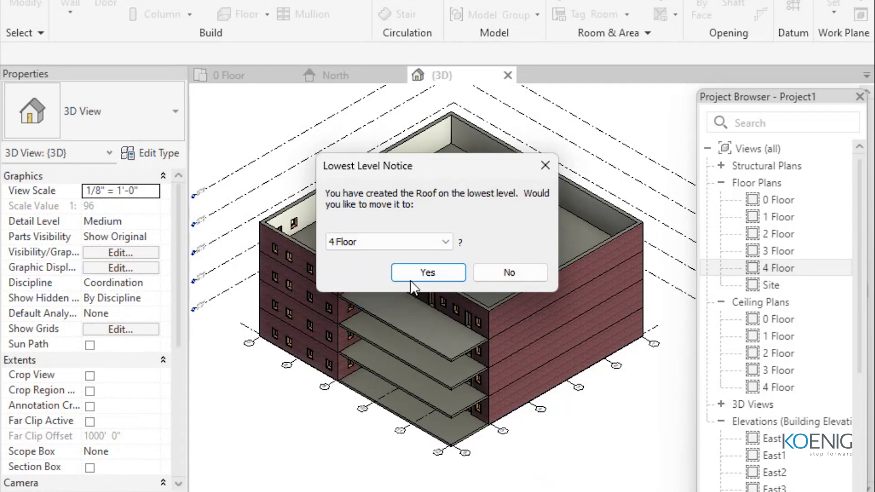
{"action": "left_click", "coordinate": [428, 272]}
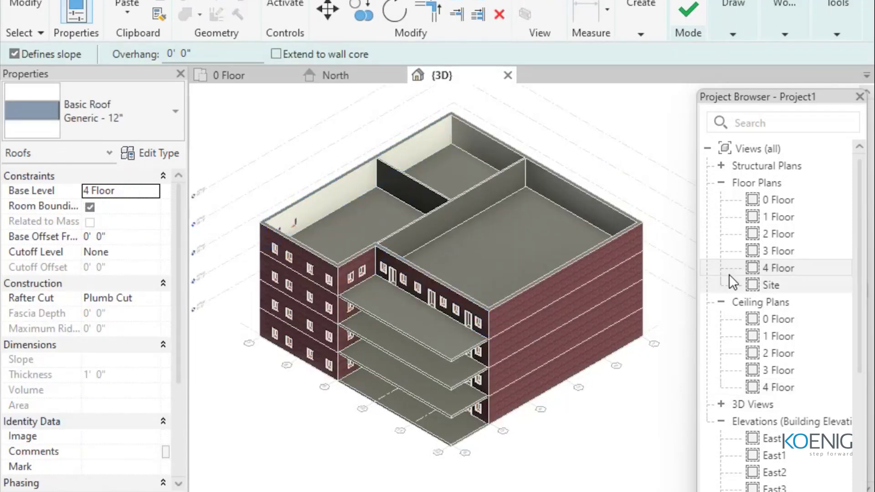
Step: Sketch a rectangular footprint around the building in 3D and finish the 9"/12" hip roof
{"action": "double_click", "coordinate": [764, 388]}
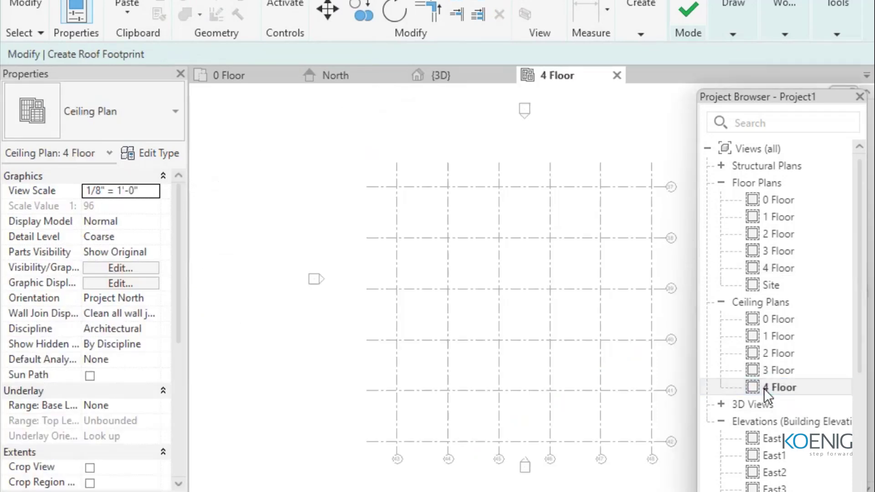
{"action": "middle_click_drag", "start_coordinate": [293, 342], "coordinate": [211, 297]}
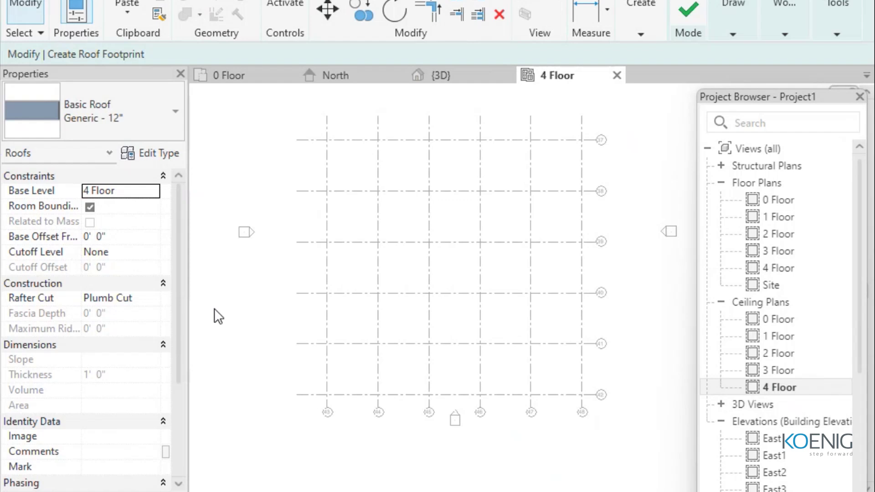
{"action": "double_click", "coordinate": [778, 269]}
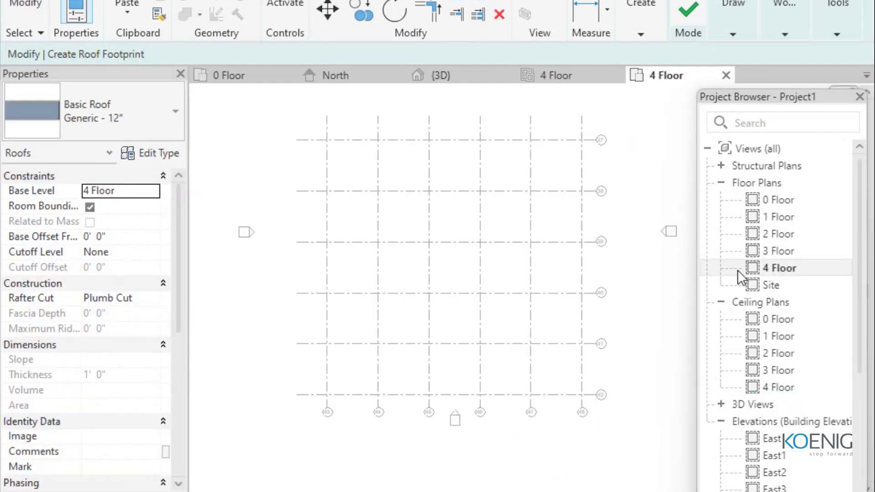
{"action": "left_click", "coordinate": [440, 73]}
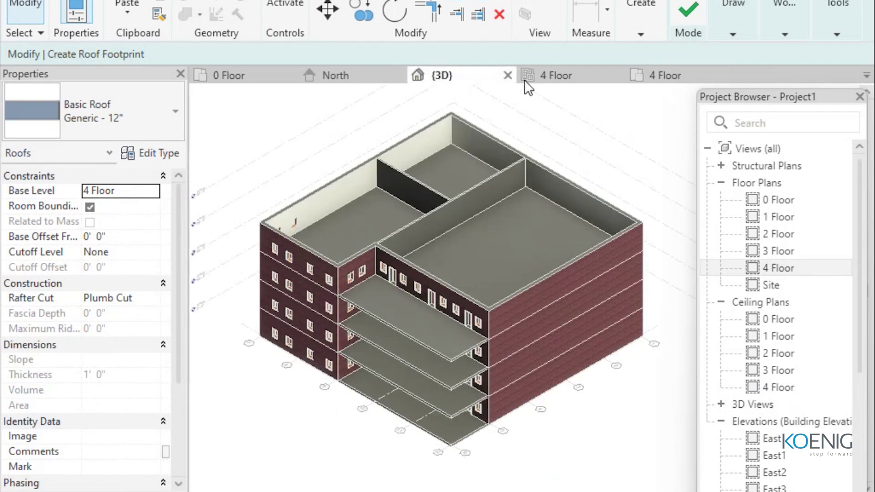
{"action": "mouse_move", "coordinate": [736, 37]}
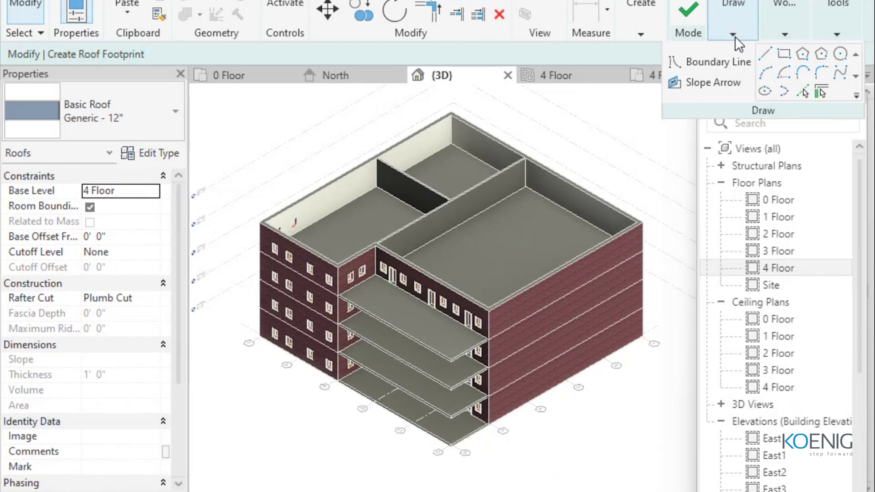
{"action": "left_click", "coordinate": [786, 55]}
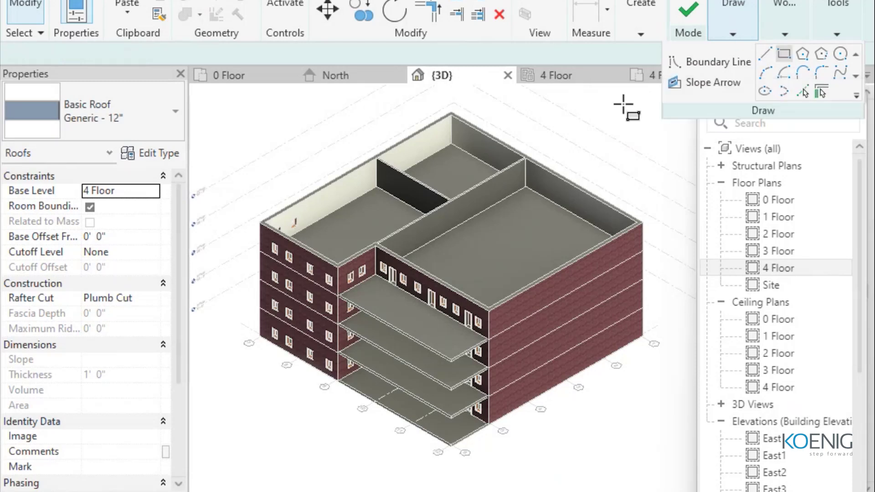
{"action": "left_click", "coordinate": [451, 114]}
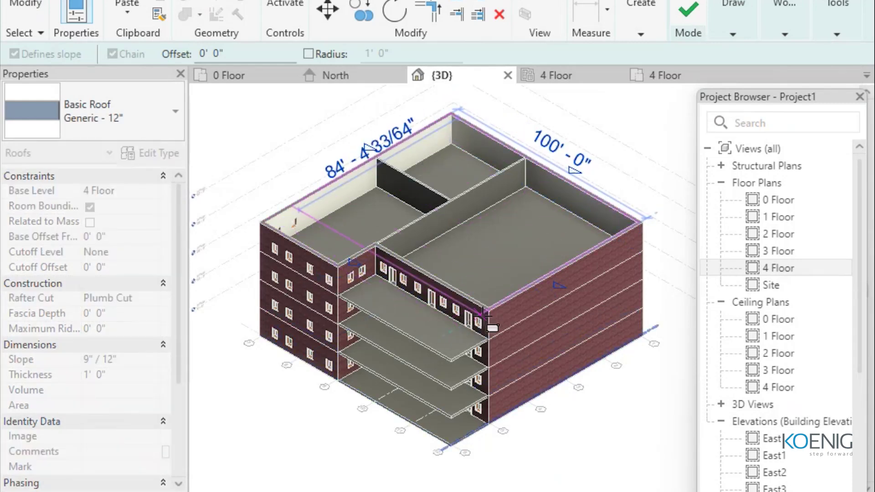
{"action": "left_click", "coordinate": [460, 340]}
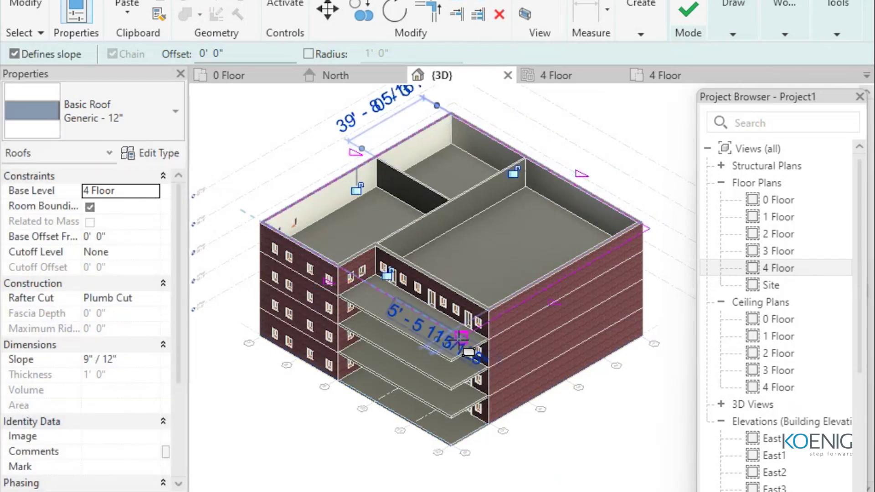
{"action": "left_click", "coordinate": [691, 13]}
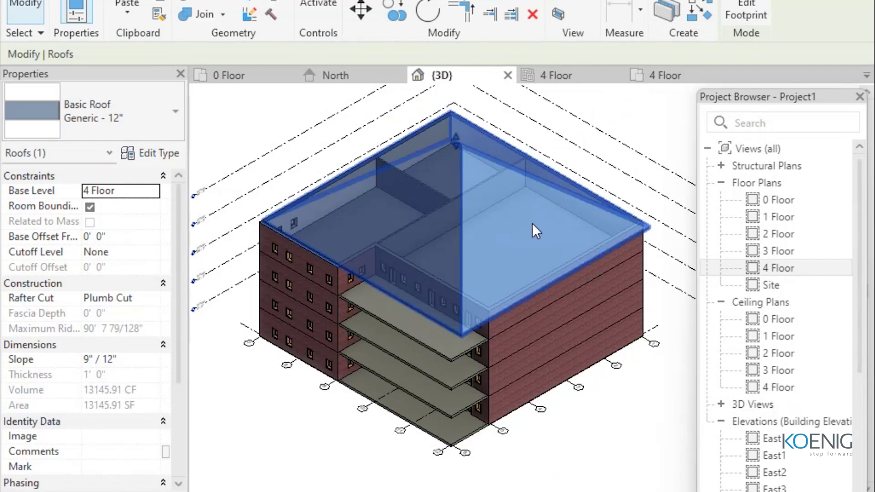
Step: Deselect the new hip roof and turn the {3D} view to face the building front
{"action": "left_click", "coordinate": [660, 443]}
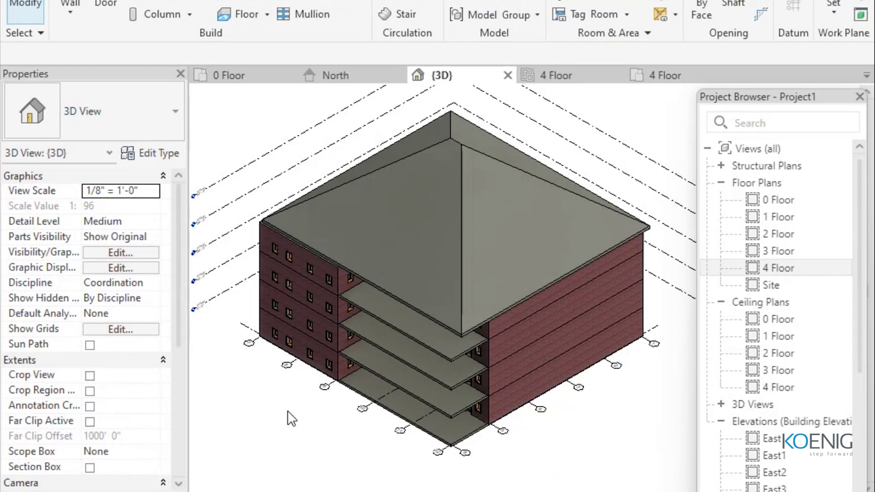
{"action": "middle_click_drag", "start_coordinate": [289, 416], "coordinate": [449, 483], "text": "shift"}
{"action": "left_click", "coordinate": [404, 376]}
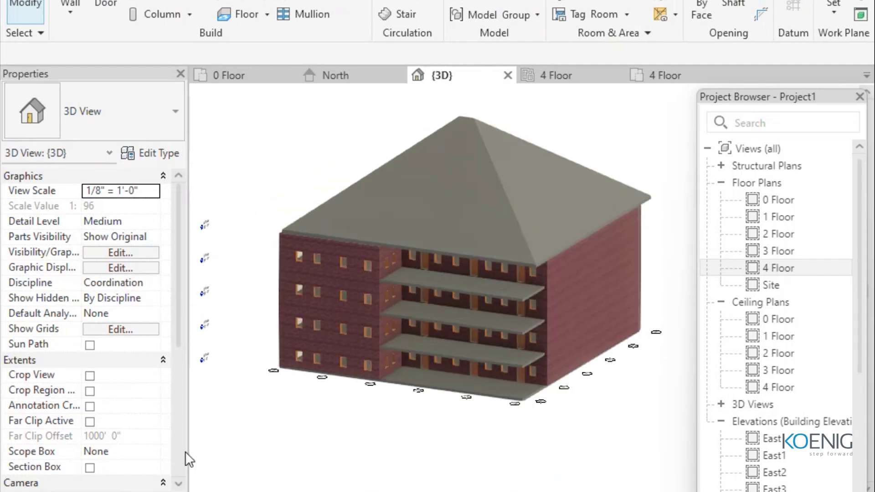
Step: Open and dismiss the view shortcut menu and column type list without making changes
{"action": "right_click", "coordinate": [272, 411]}
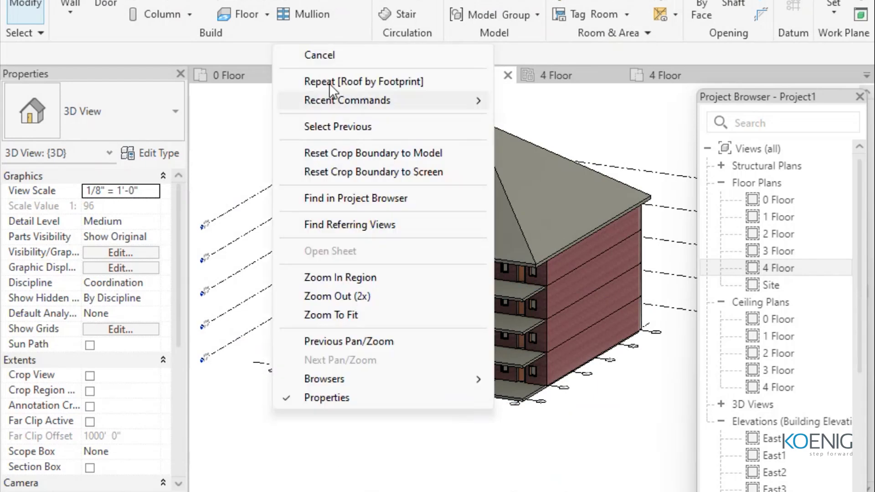
{"action": "left_click", "coordinate": [320, 56]}
{"action": "right_click", "coordinate": [259, 436]}
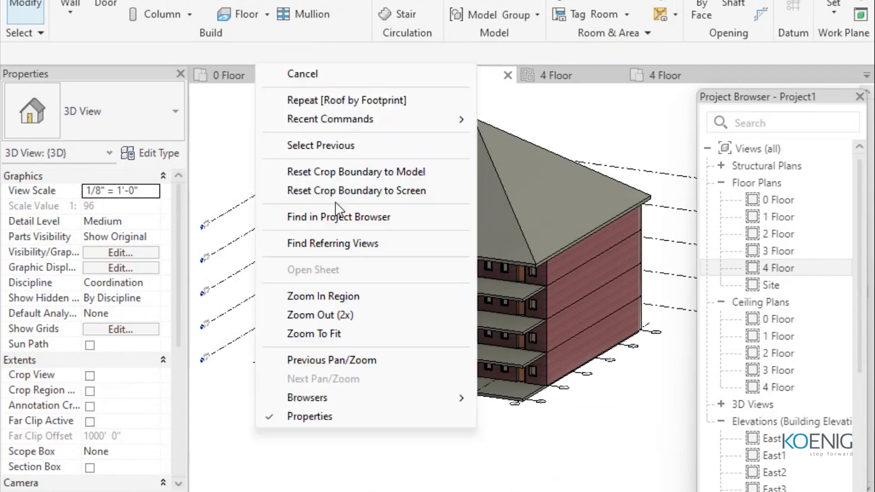
{"action": "left_click", "coordinate": [341, 67]}
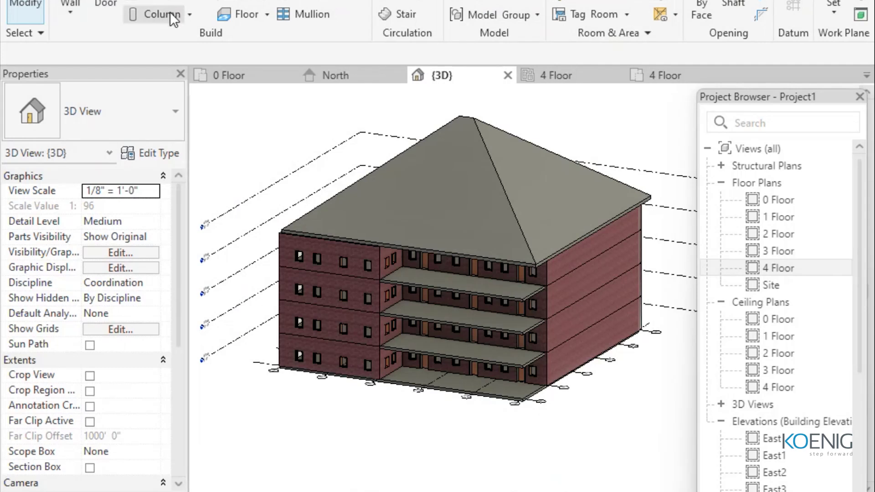
{"action": "left_click", "coordinate": [189, 14]}
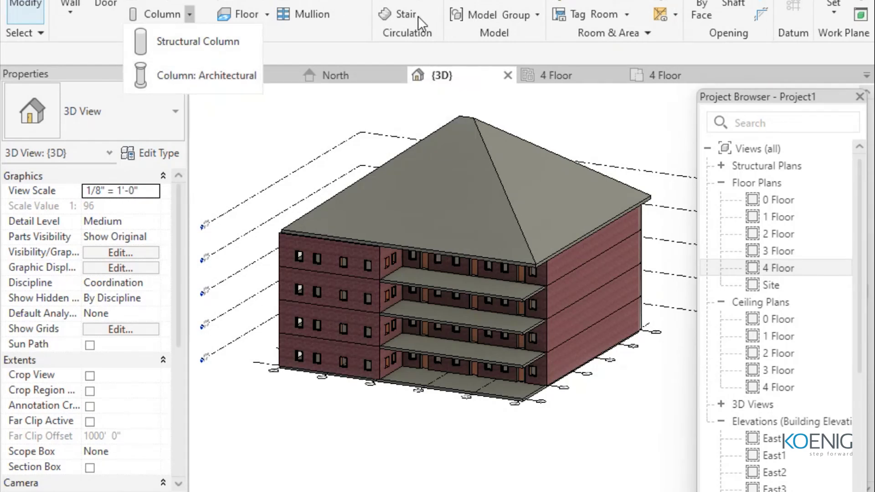
{"action": "key", "text": "Escape"}
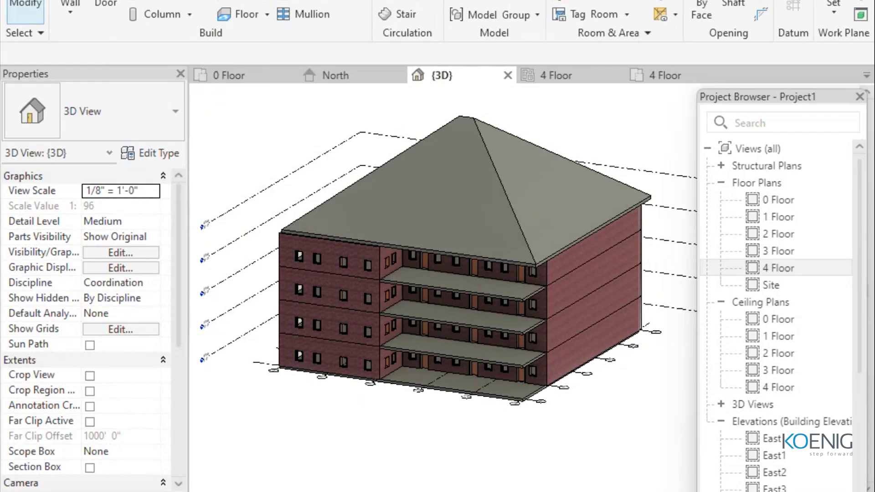
Step: On the 0 Floor plan, begin a stair run, then cancel it without creating a stair
{"action": "left_click", "coordinate": [240, 75]}
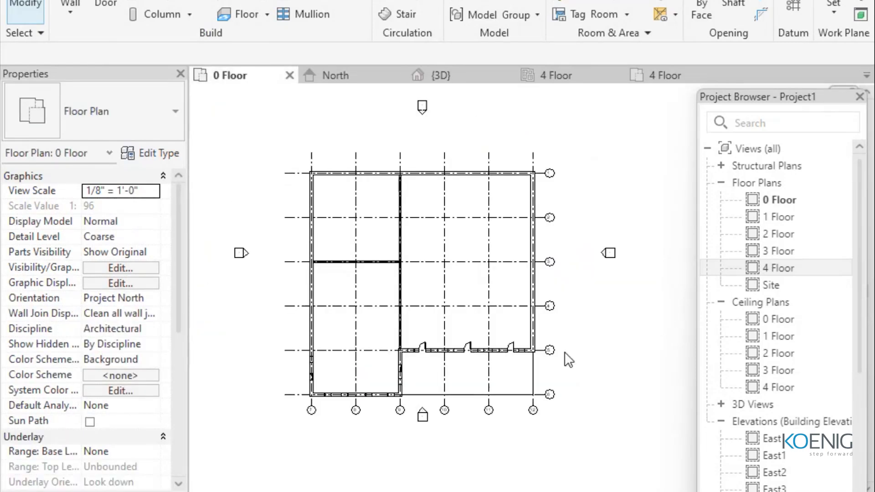
{"action": "scroll", "coordinate": [499, 381], "scroll_direction": "up", "scroll_amount": 4}
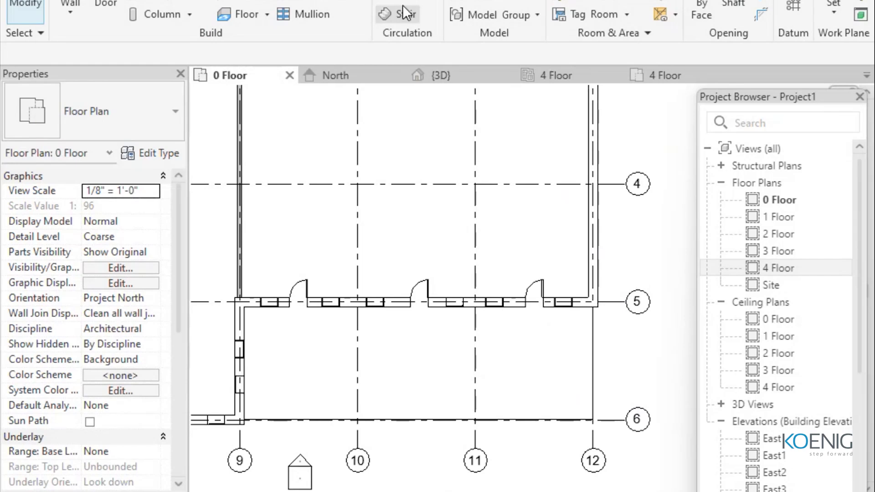
{"action": "scroll", "coordinate": [435, 259], "scroll_direction": "down", "scroll_amount": 2}
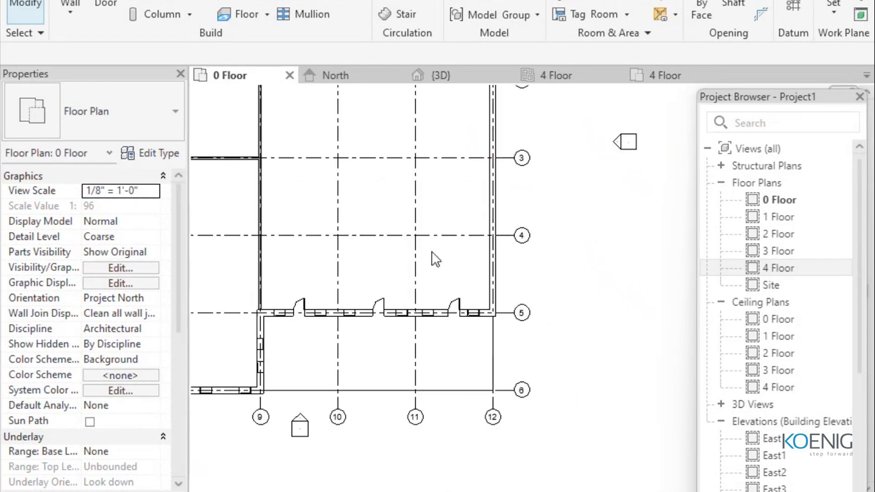
{"action": "left_click", "coordinate": [405, 15]}
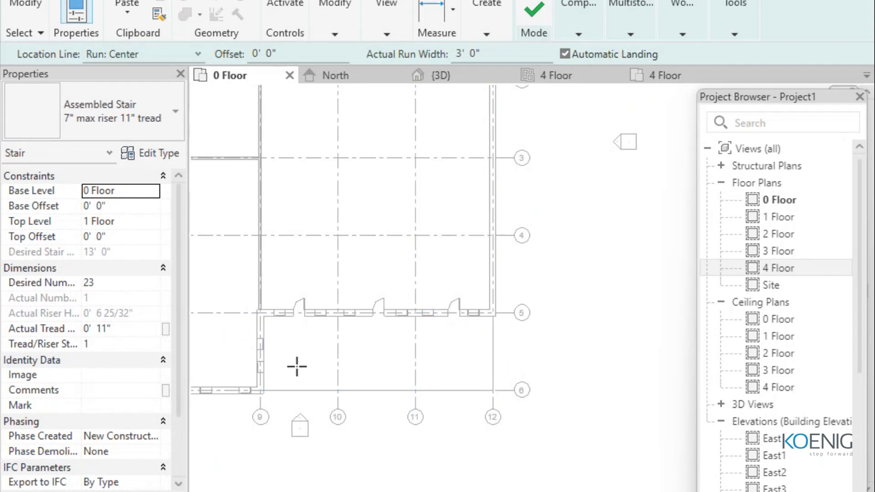
{"action": "left_click", "coordinate": [478, 359]}
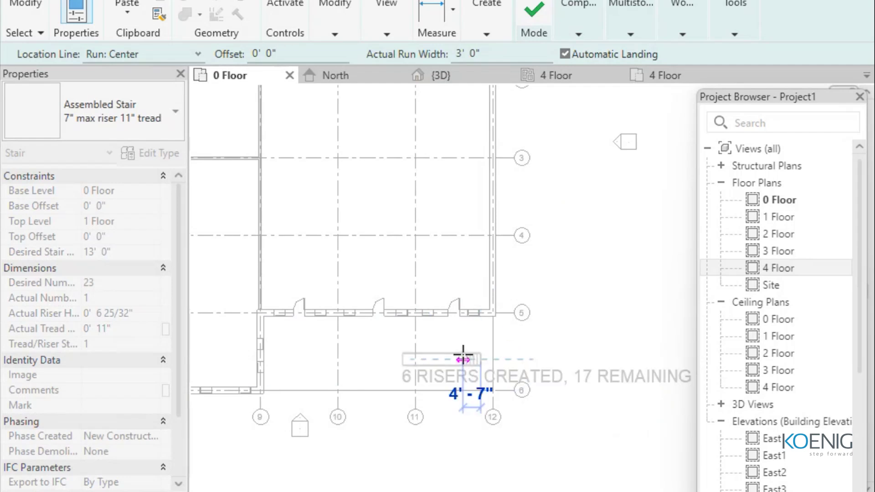
{"action": "right_click", "coordinate": [463, 355]}
{"action": "left_click", "coordinate": [535, 48]}
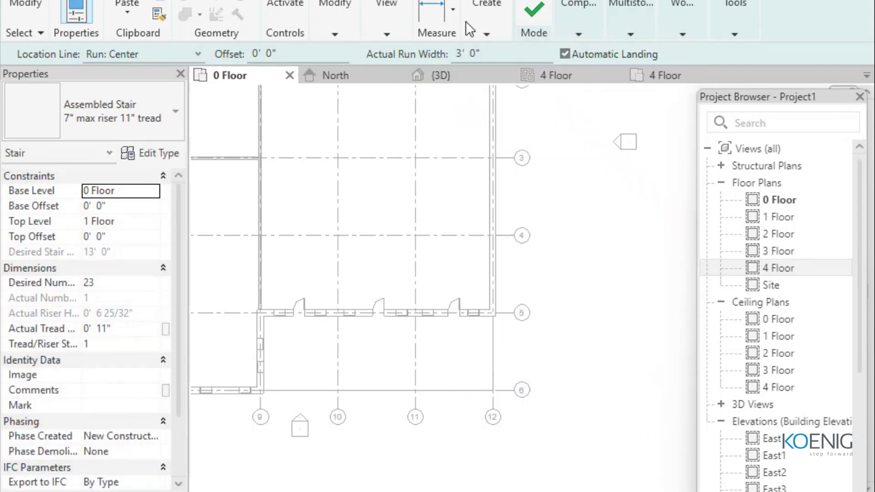
{"action": "left_click", "coordinate": [534, 11]}
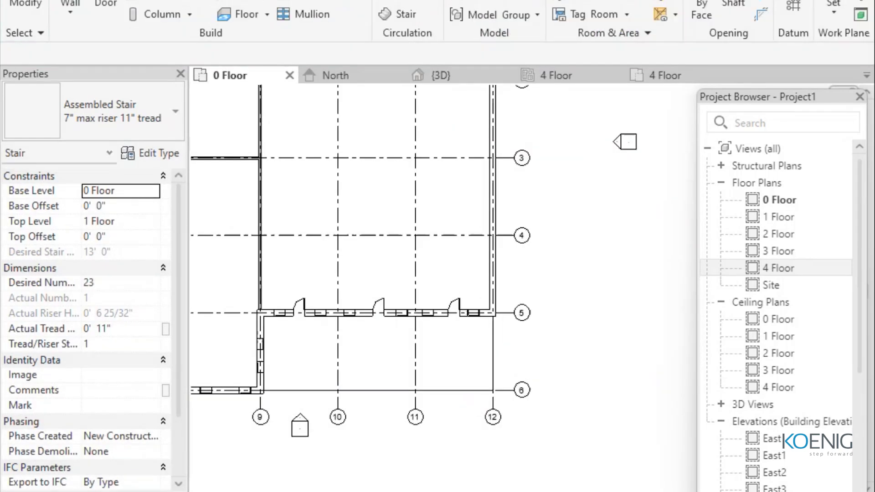
Step: Place a 23-riser stair run along gridline 12 and finish the stair
{"action": "left_click", "coordinate": [395, 20]}
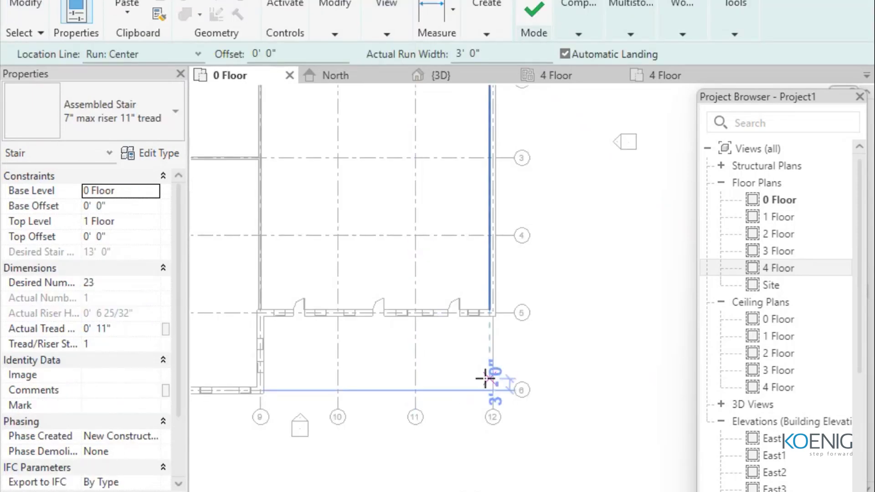
{"action": "left_click", "coordinate": [487, 375]}
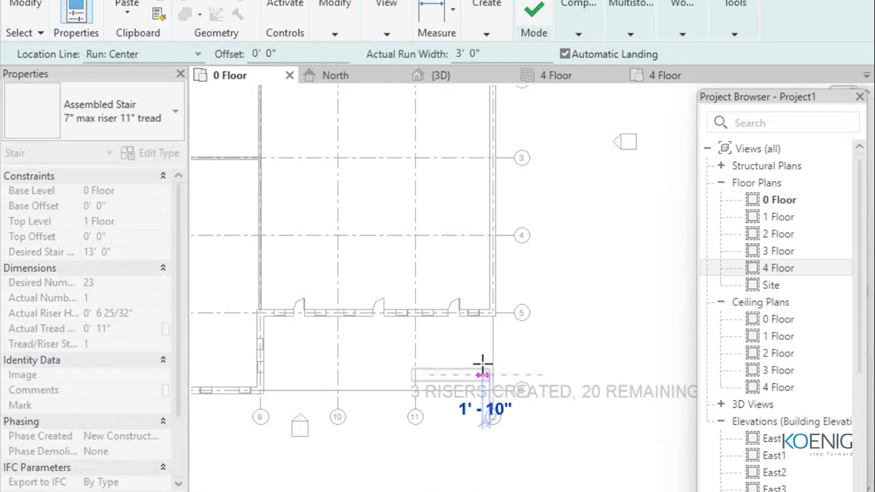
{"action": "left_click", "coordinate": [485, 272]}
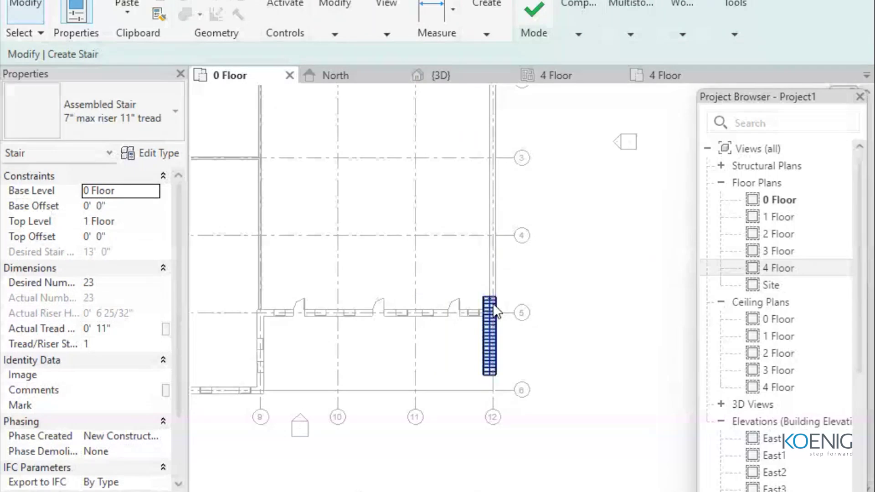
{"action": "left_click", "coordinate": [532, 10]}
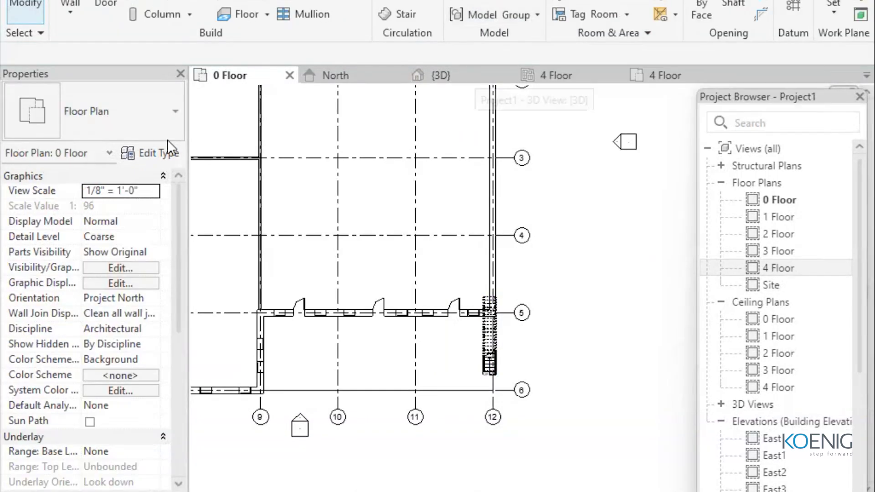
Step: Inspect the new stair in the {3D} view, then start a Railing Sketch Path
{"action": "left_click", "coordinate": [458, 75]}
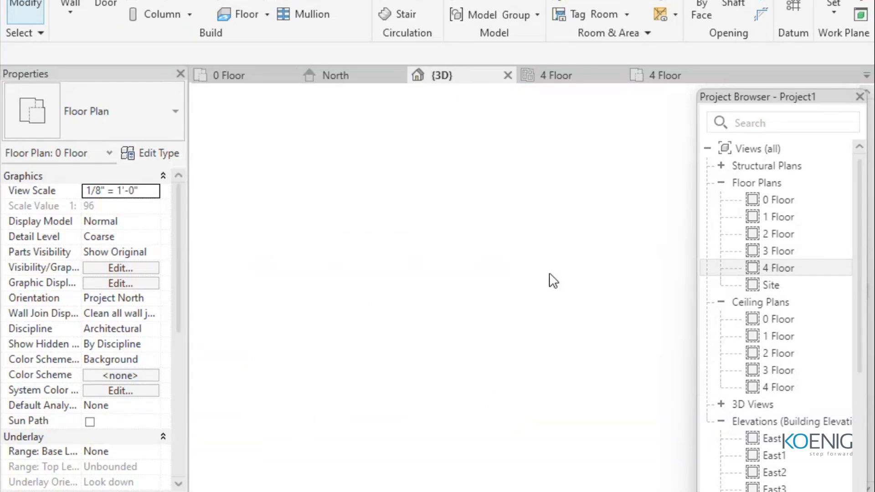
{"action": "scroll", "coordinate": [543, 386], "scroll_direction": "up", "scroll_amount": 6}
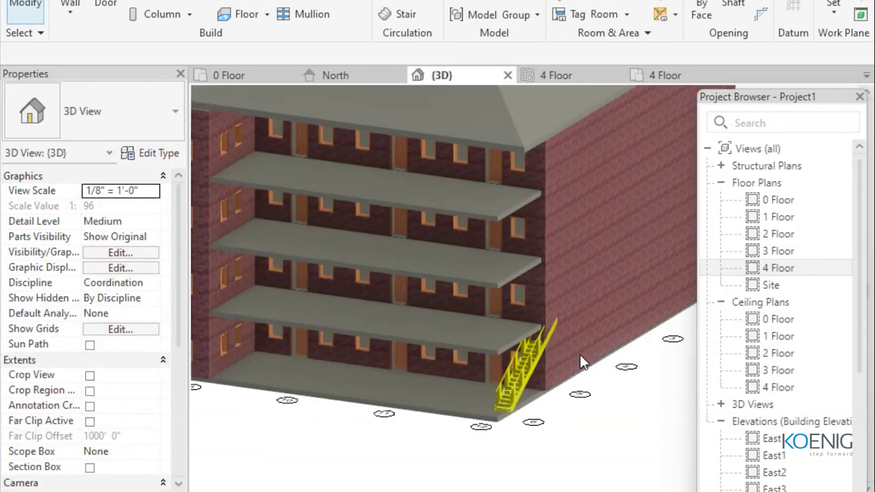
{"action": "scroll", "coordinate": [579, 354], "scroll_direction": "up", "scroll_amount": 3}
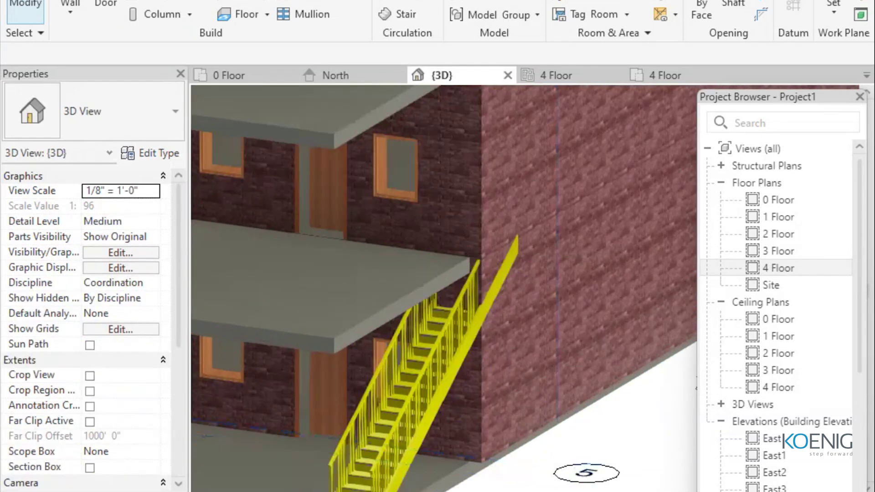
{"action": "scroll", "coordinate": [656, 433], "scroll_direction": "down", "scroll_amount": 2}
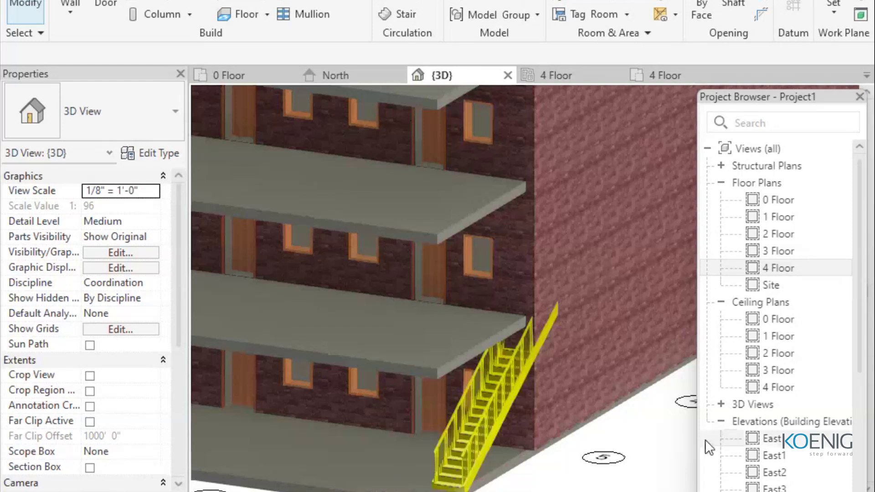
{"action": "scroll", "coordinate": [588, 456], "scroll_direction": "up", "scroll_amount": 2}
{"action": "scroll", "coordinate": [590, 449], "scroll_direction": "down", "scroll_amount": 3}
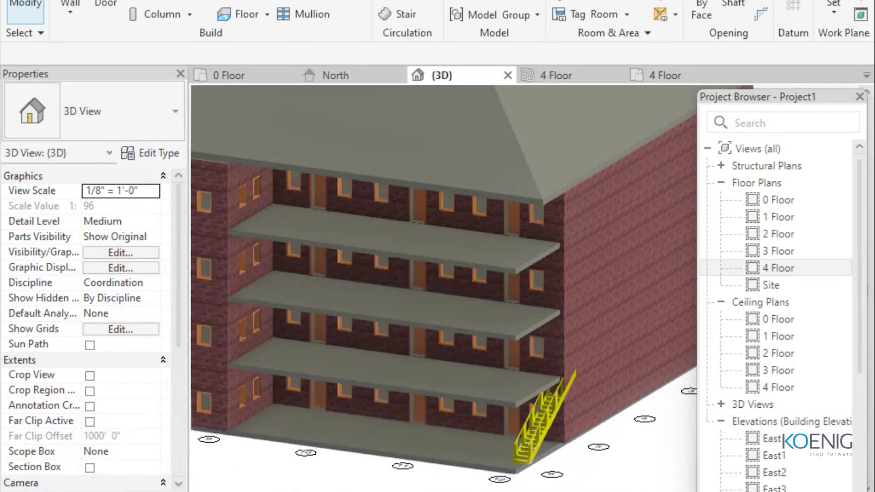
{"action": "left_click", "coordinate": [401, 3]}
{"action": "left_click", "coordinate": [418, 3]}
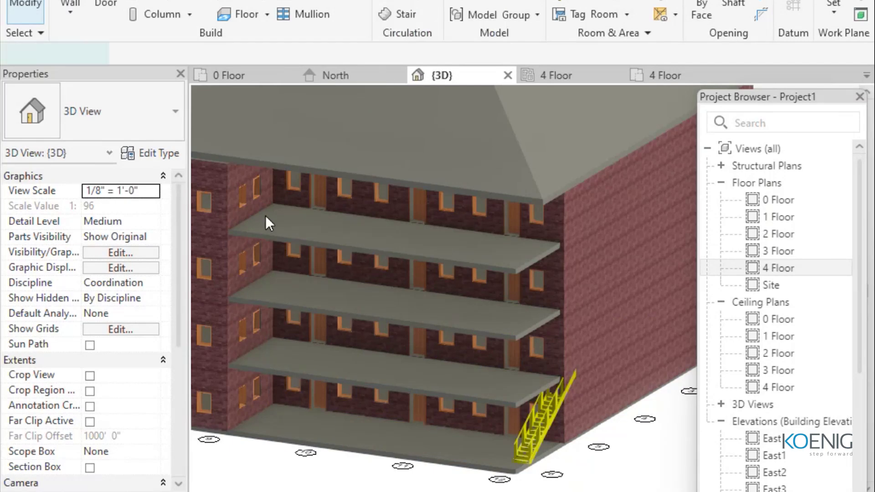
Step: On the 0 Floor plan, draw the railing along gridline 6 from gridline 9 to 12
{"action": "mouse_move", "coordinate": [573, 29]}
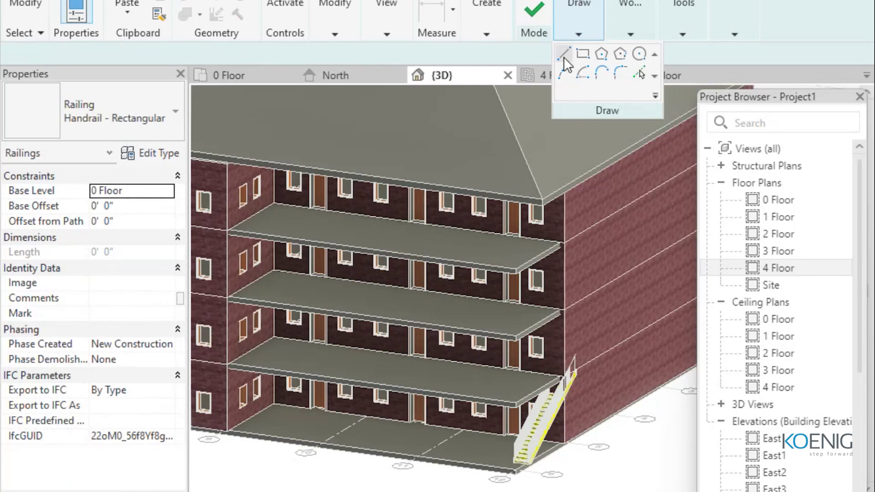
{"action": "scroll", "coordinate": [231, 229], "scroll_direction": "up", "scroll_amount": 5}
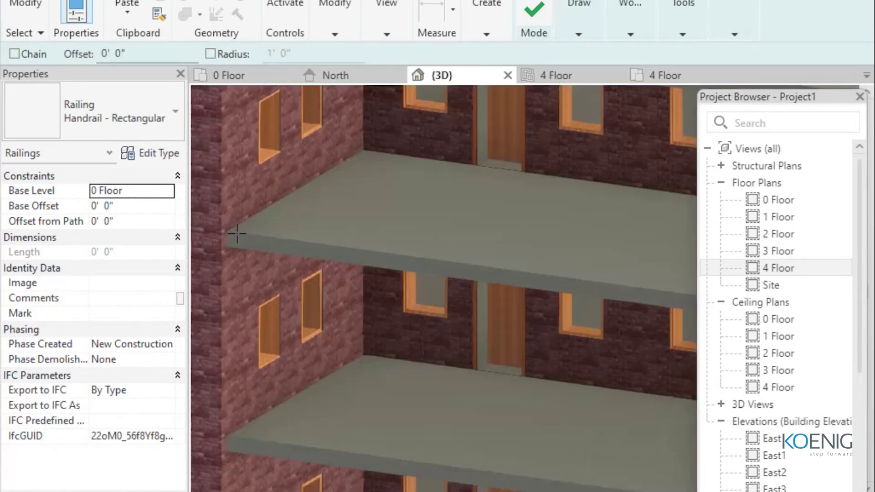
{"action": "scroll", "coordinate": [244, 228], "scroll_direction": "down", "scroll_amount": 5}
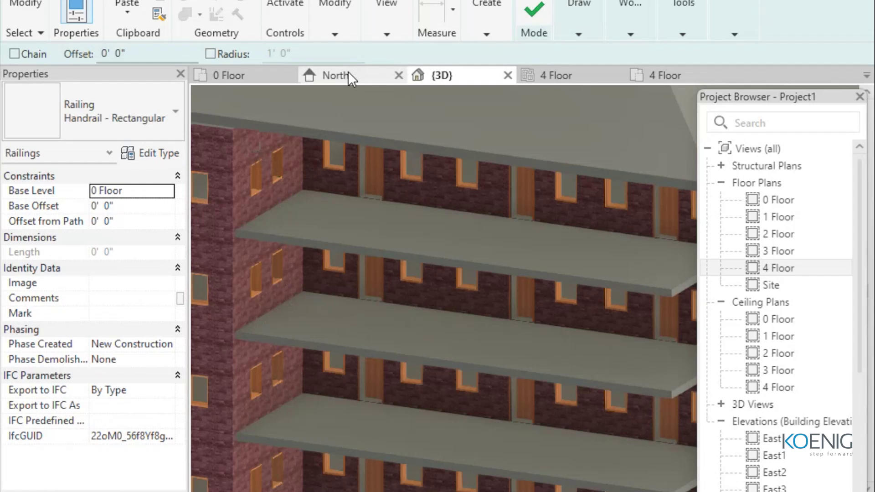
{"action": "left_click", "coordinate": [228, 75]}
{"action": "scroll", "coordinate": [258, 391], "scroll_direction": "up", "scroll_amount": 1}
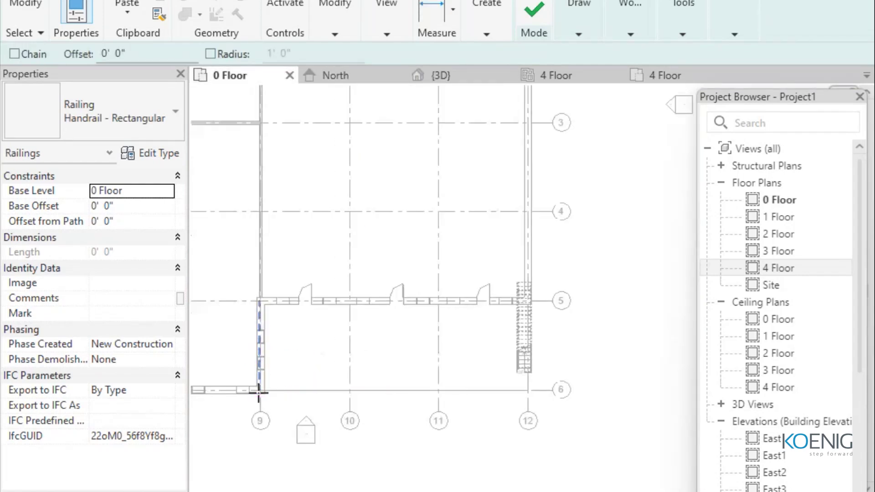
{"action": "scroll", "coordinate": [258, 391], "scroll_direction": "up", "scroll_amount": 1}
{"action": "left_click", "coordinate": [269, 388]}
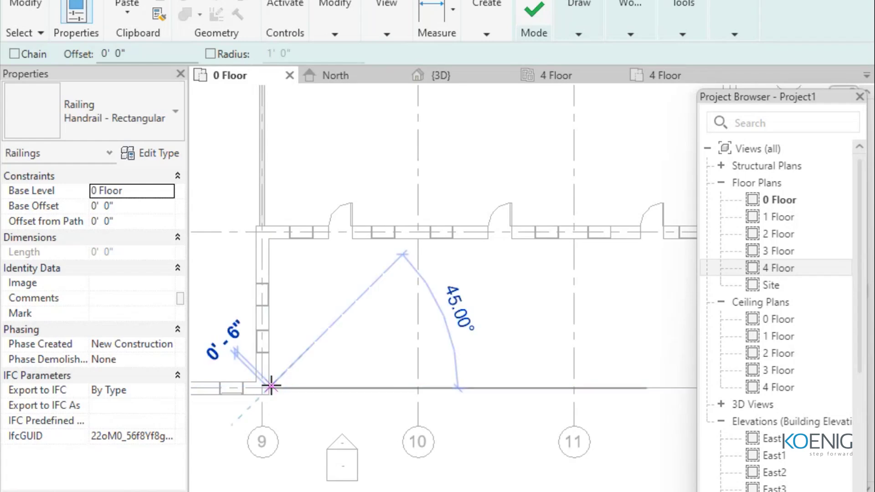
{"action": "mouse_move", "coordinate": [494, 378]}
{"action": "middle_mouse_down"}
{"action": "mouse_move", "coordinate": [426, 392]}
{"action": "mouse_move", "coordinate": [285, 385]}
{"action": "middle_mouse_up"}
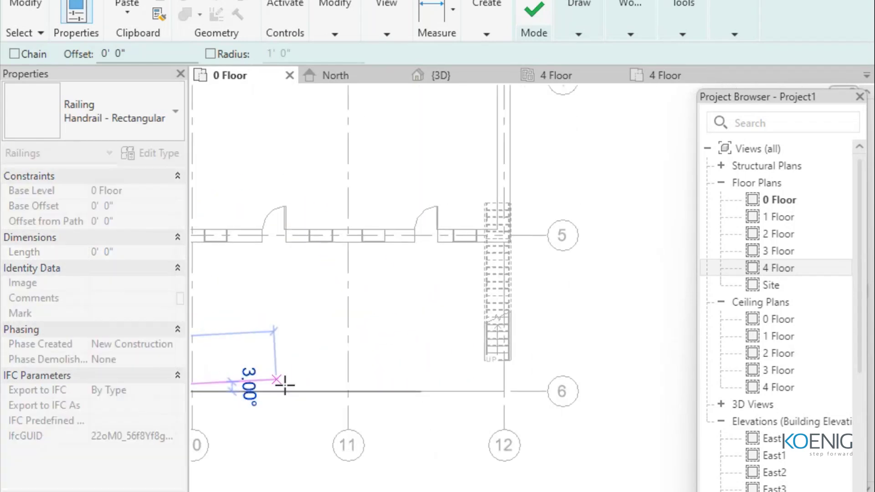
{"action": "left_click", "coordinate": [504, 391]}
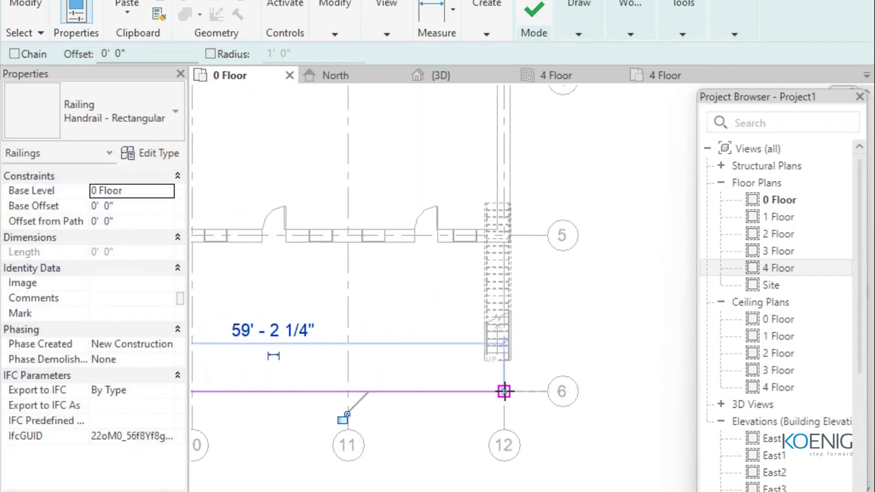
Step: Extend the railing up gridline 12 to gridline 5, finish the sketch, and view it in {3D}
{"action": "left_click", "coordinate": [504, 391]}
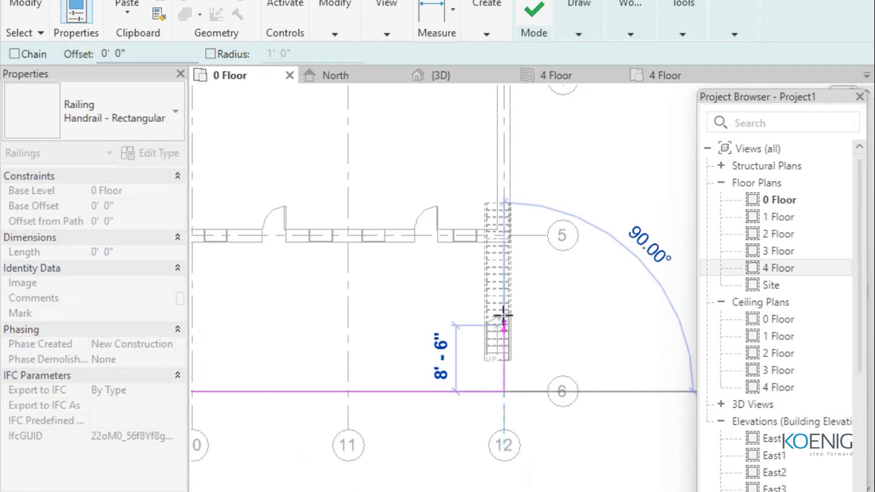
{"action": "left_click", "coordinate": [504, 245]}
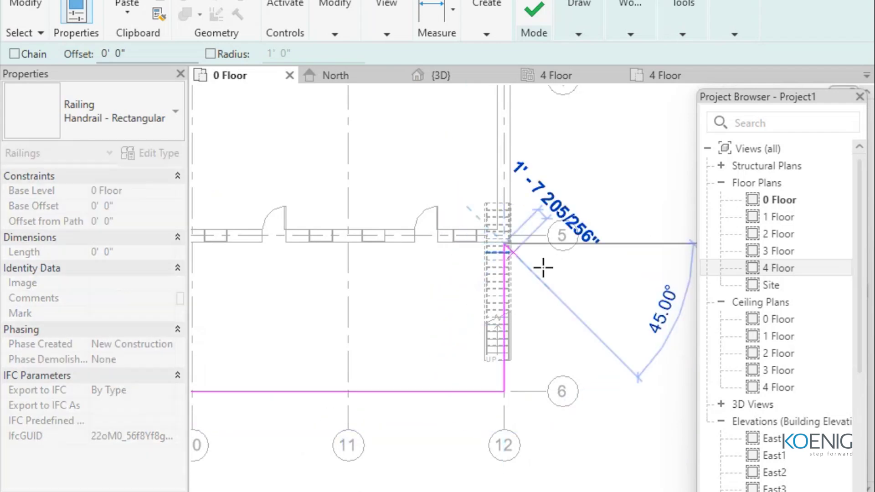
{"action": "right_click", "coordinate": [570, 283]}
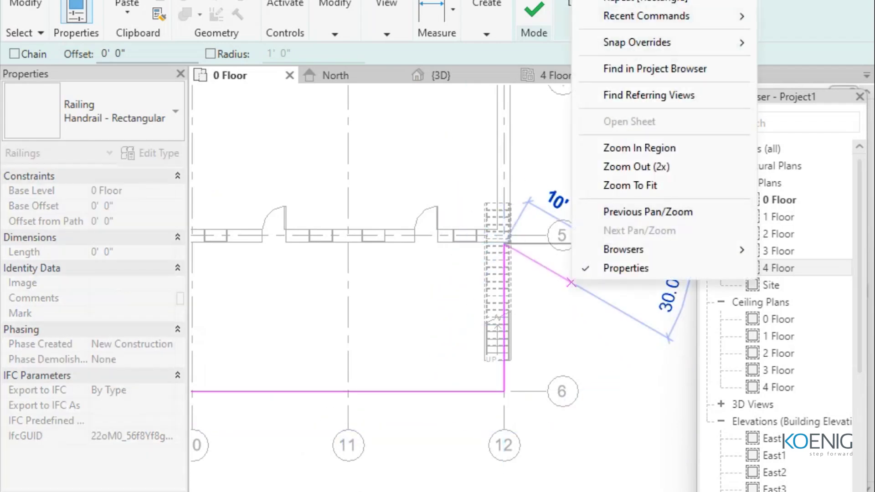
{"action": "key", "text": "Escape"}
{"action": "key", "text": "Escape"}
{"action": "key", "text": "Escape"}
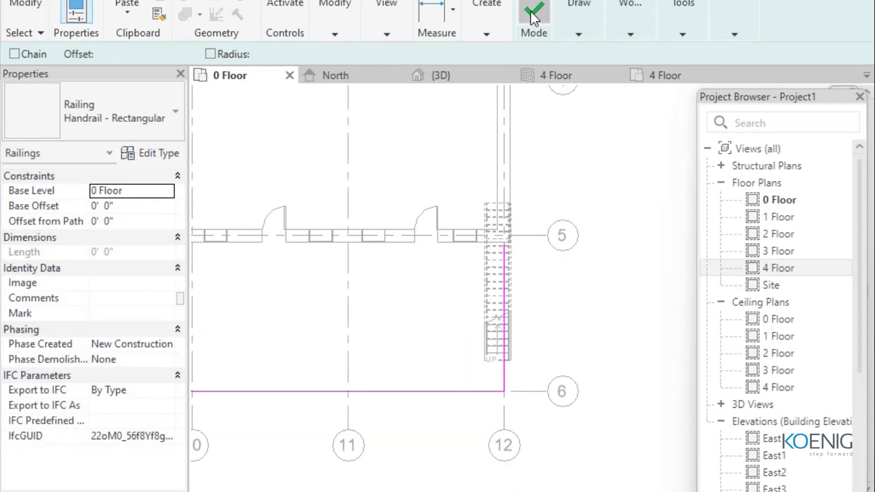
{"action": "left_click", "coordinate": [530, 11]}
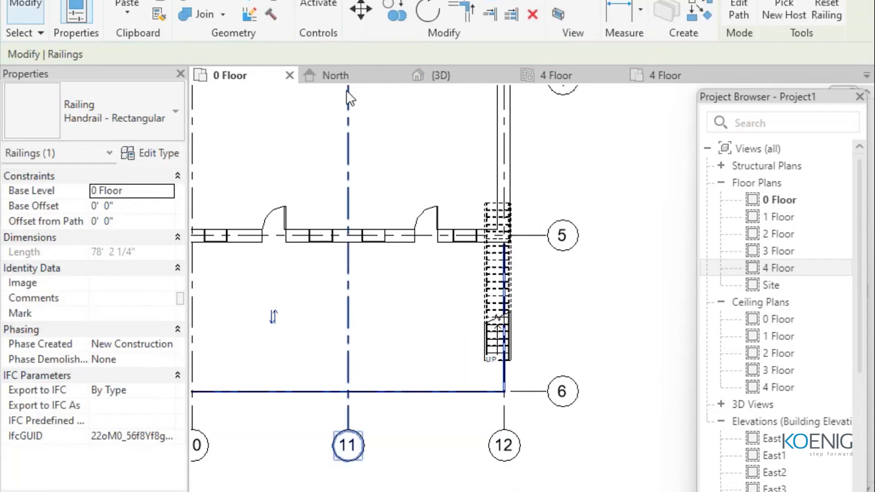
{"action": "left_click", "coordinate": [439, 76]}
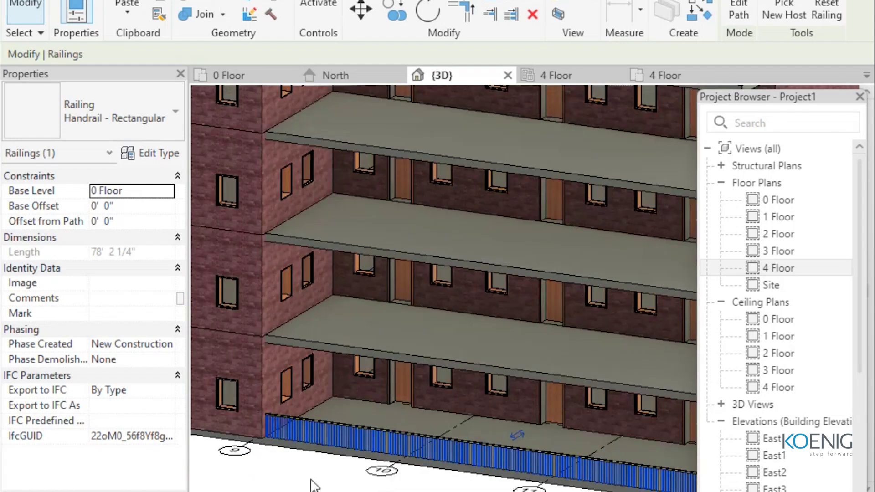
{"action": "left_click", "coordinate": [309, 479]}
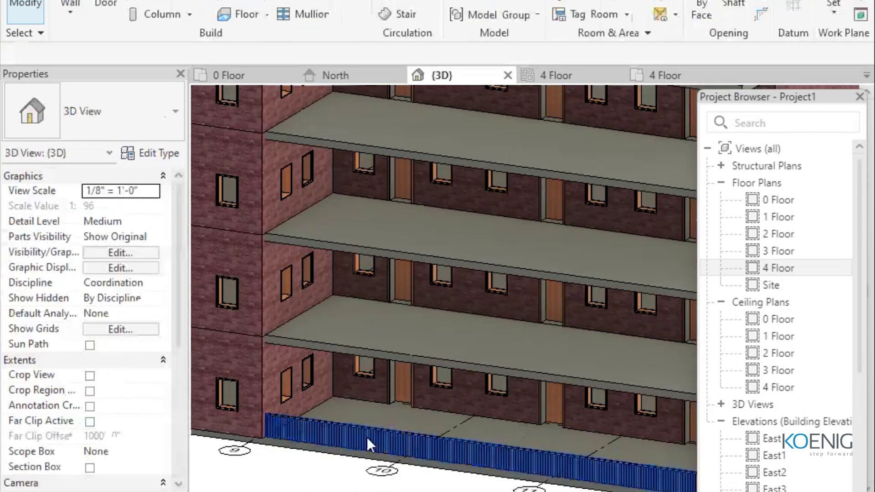
{"action": "scroll", "coordinate": [367, 437], "scroll_direction": "up", "scroll_amount": 3}
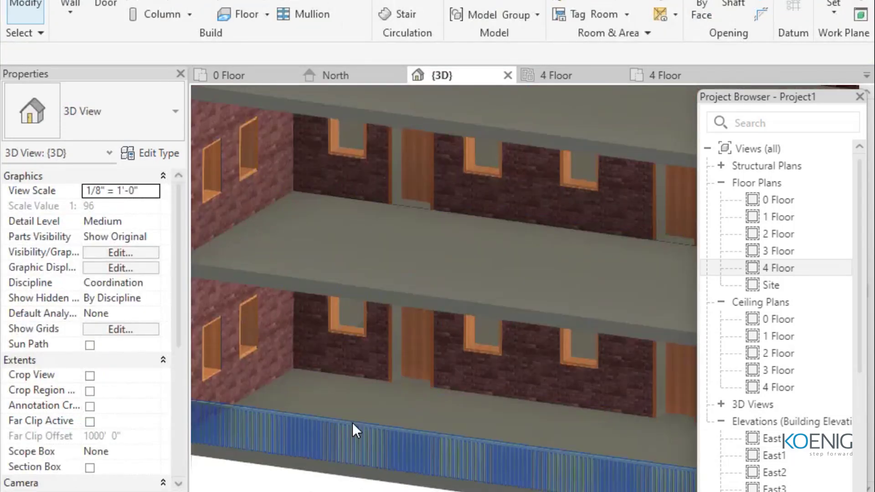
{"action": "scroll", "coordinate": [370, 411], "scroll_direction": "down", "scroll_amount": 2}
{"action": "scroll", "coordinate": [370, 412], "scroll_direction": "down", "scroll_amount": 3}
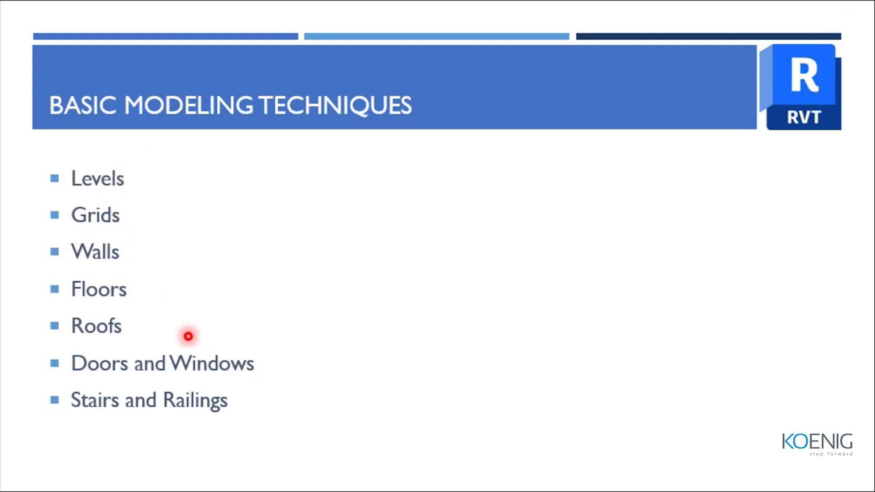
Step: Advance the presentation to the Summary slide
{"action": "key", "text": "Right"}
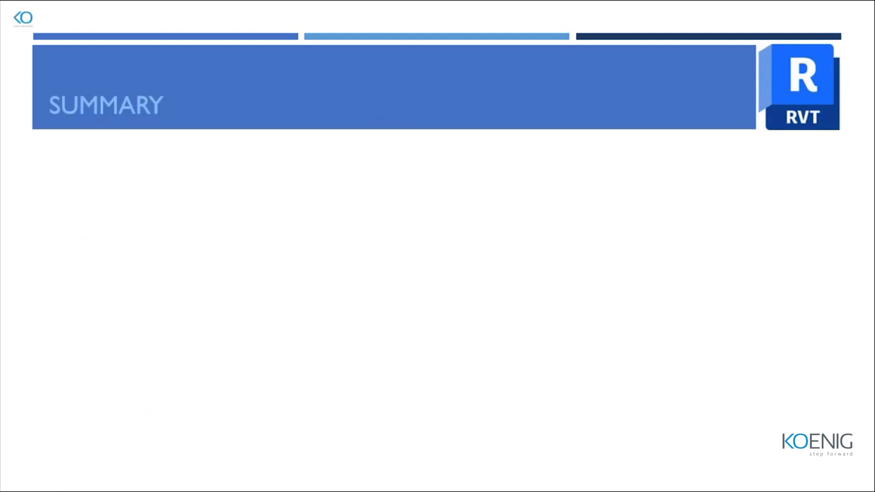